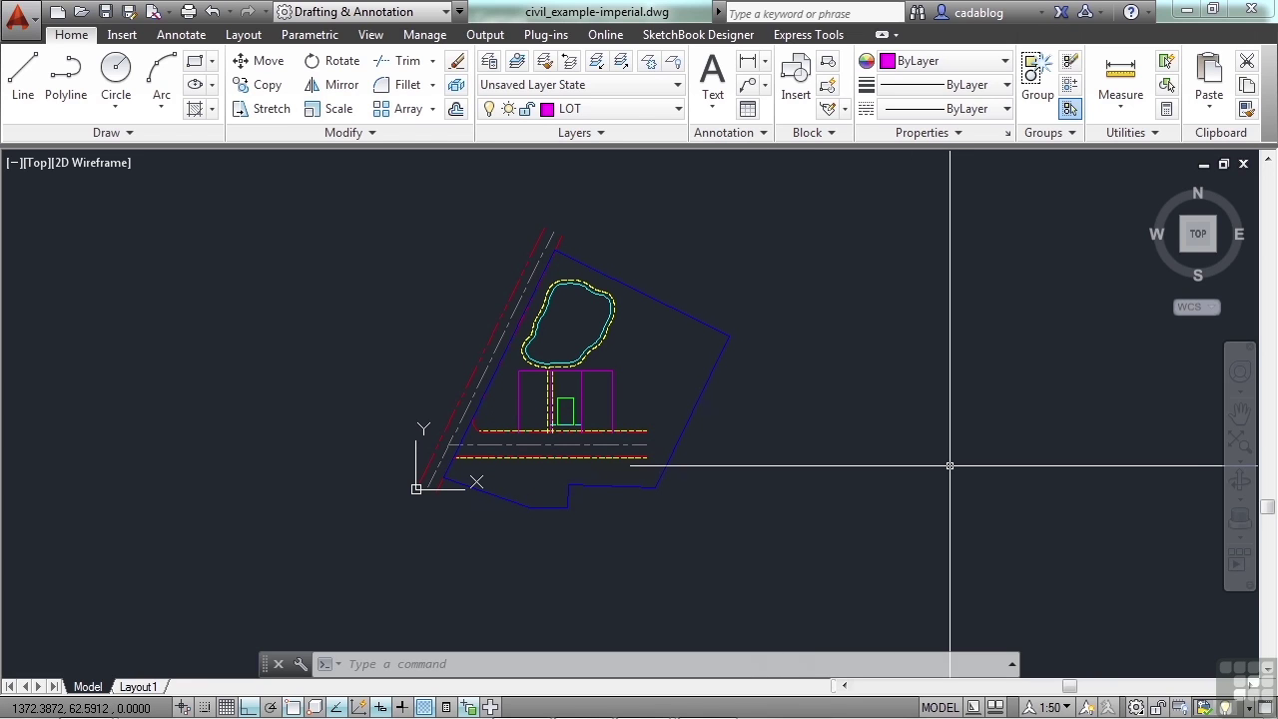
Step: Draw a line west from right of the site, then straight north
{"action": "type", "text": "l"}
{"action": "key", "text": "Return"}
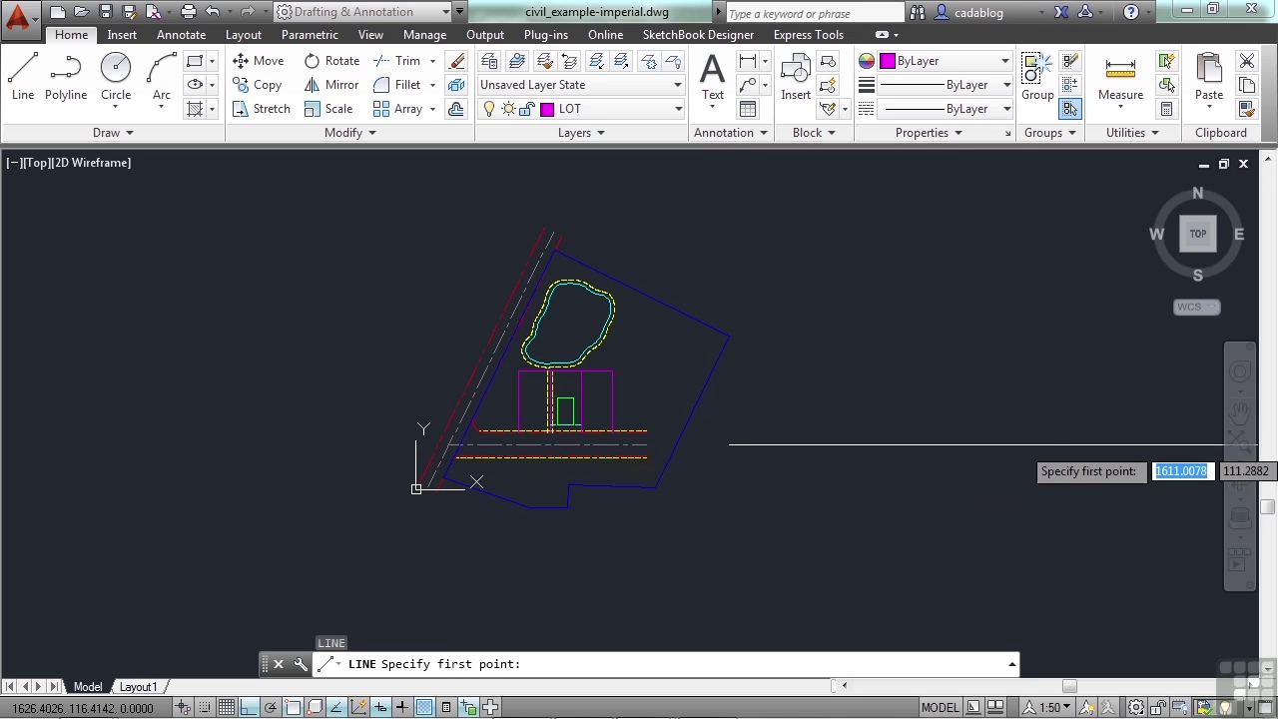
{"action": "left_click", "coordinate": [1077, 440]}
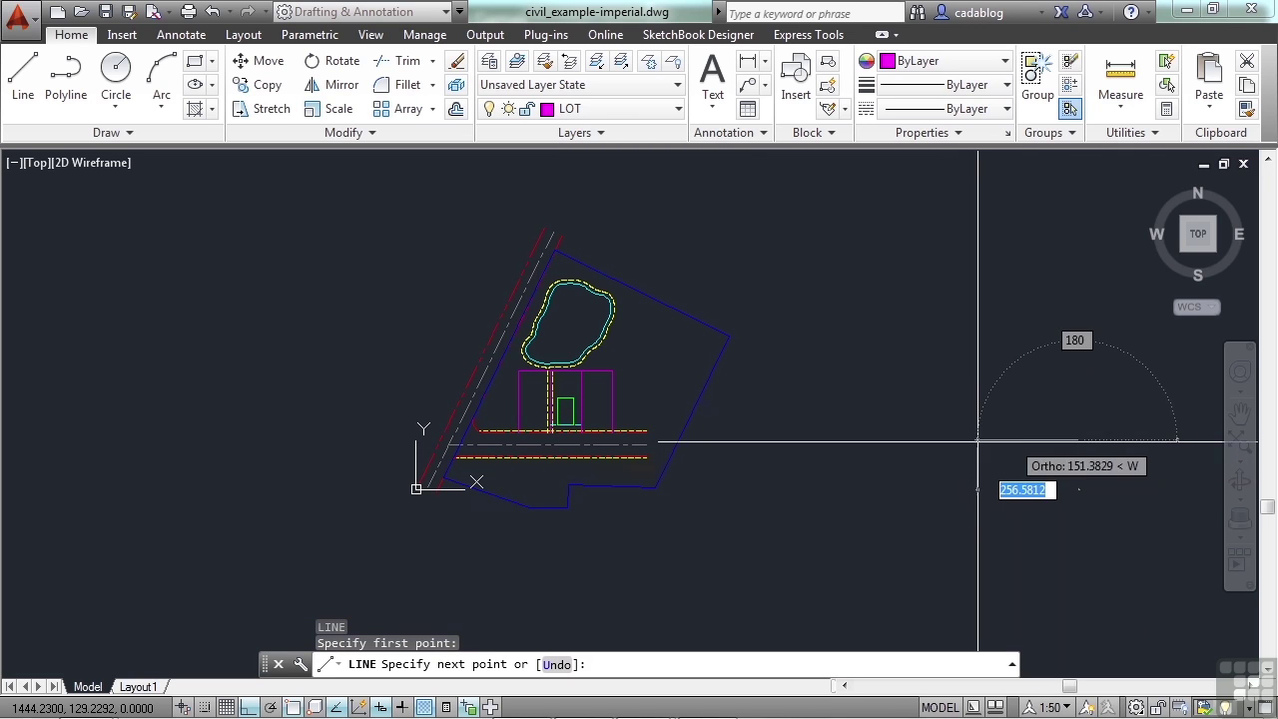
{"action": "left_click", "coordinate": [907, 439]}
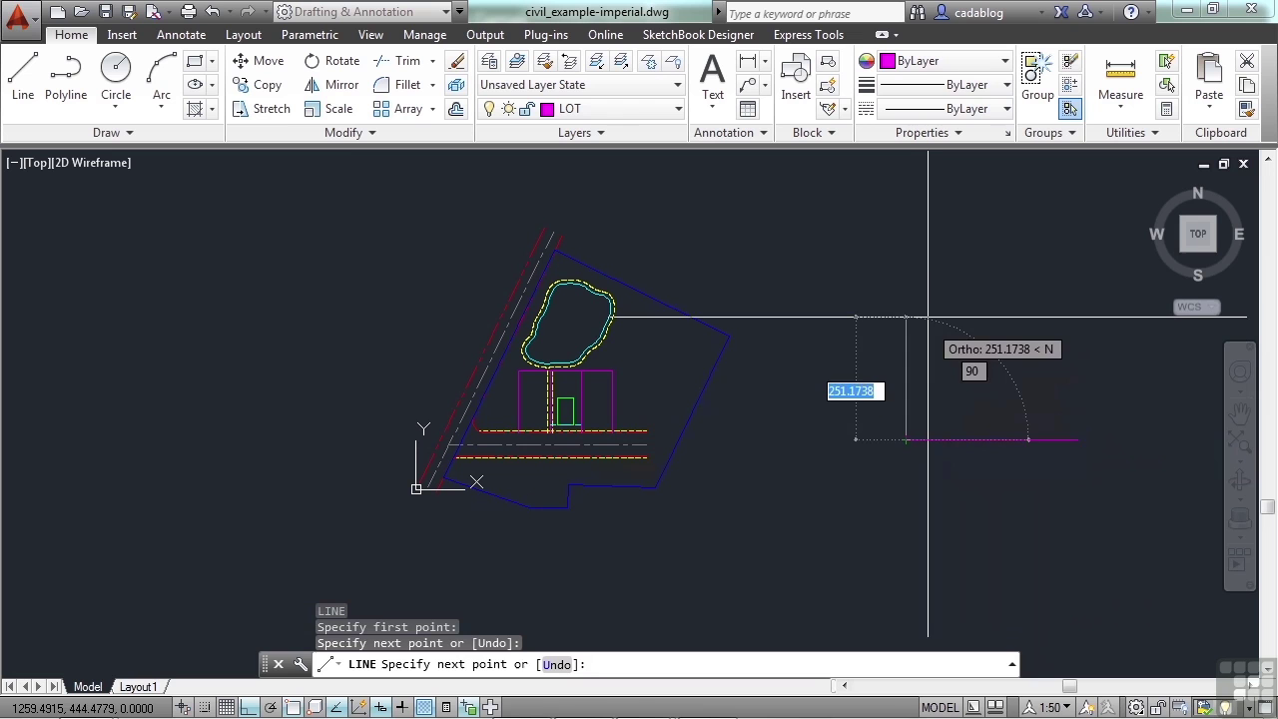
{"action": "left_click", "coordinate": [907, 262]}
{"action": "key", "text": "Return"}
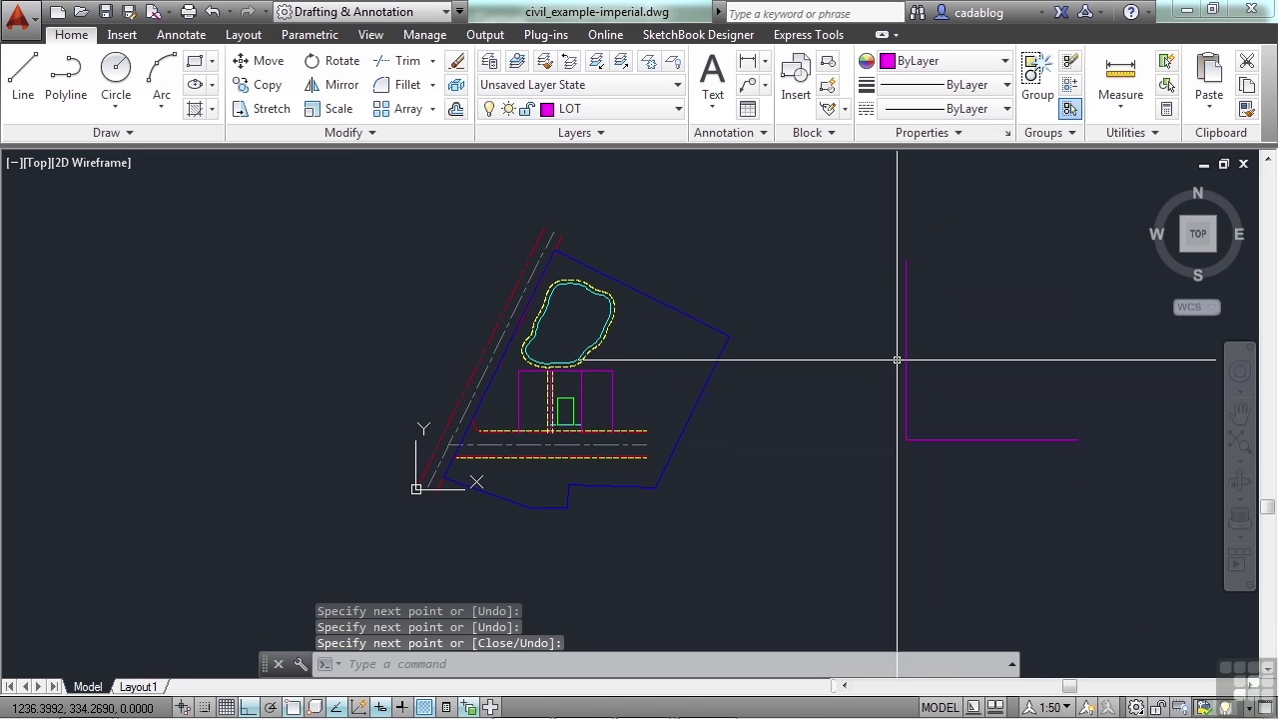
Step: Draw two more lines, one west from the corner and one running south
{"action": "type", "text": "l"}
{"action": "key", "text": "Return"}
{"action": "left_click", "coordinate": [907, 439]}
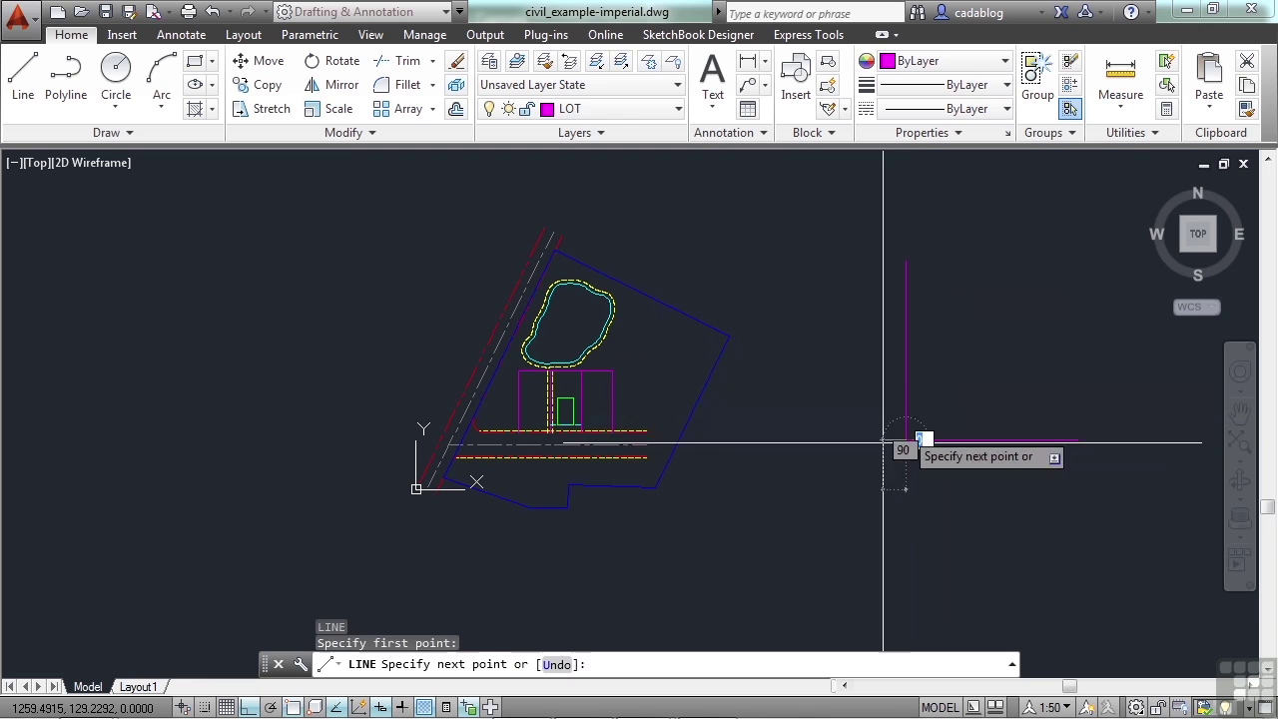
{"action": "left_click", "coordinate": [754, 462]}
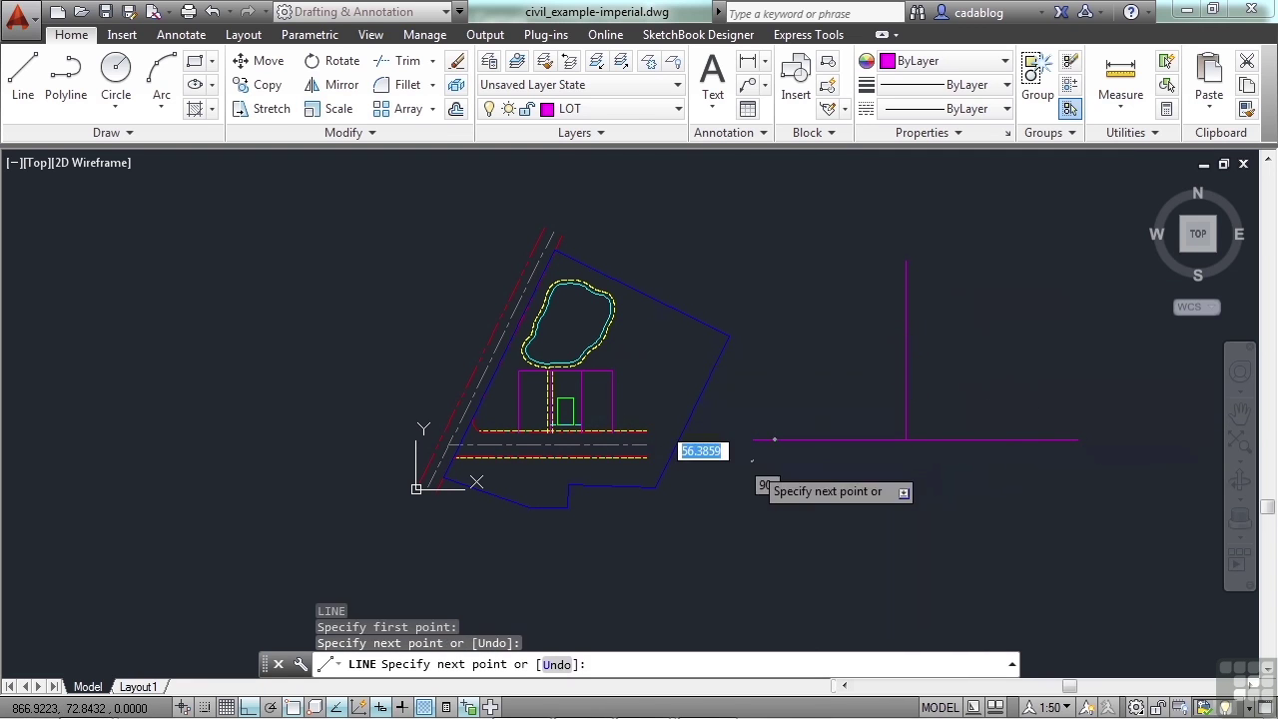
{"action": "key", "text": "Return"}
{"action": "key", "text": "Return"}
{"action": "left_click", "coordinate": [856, 439]}
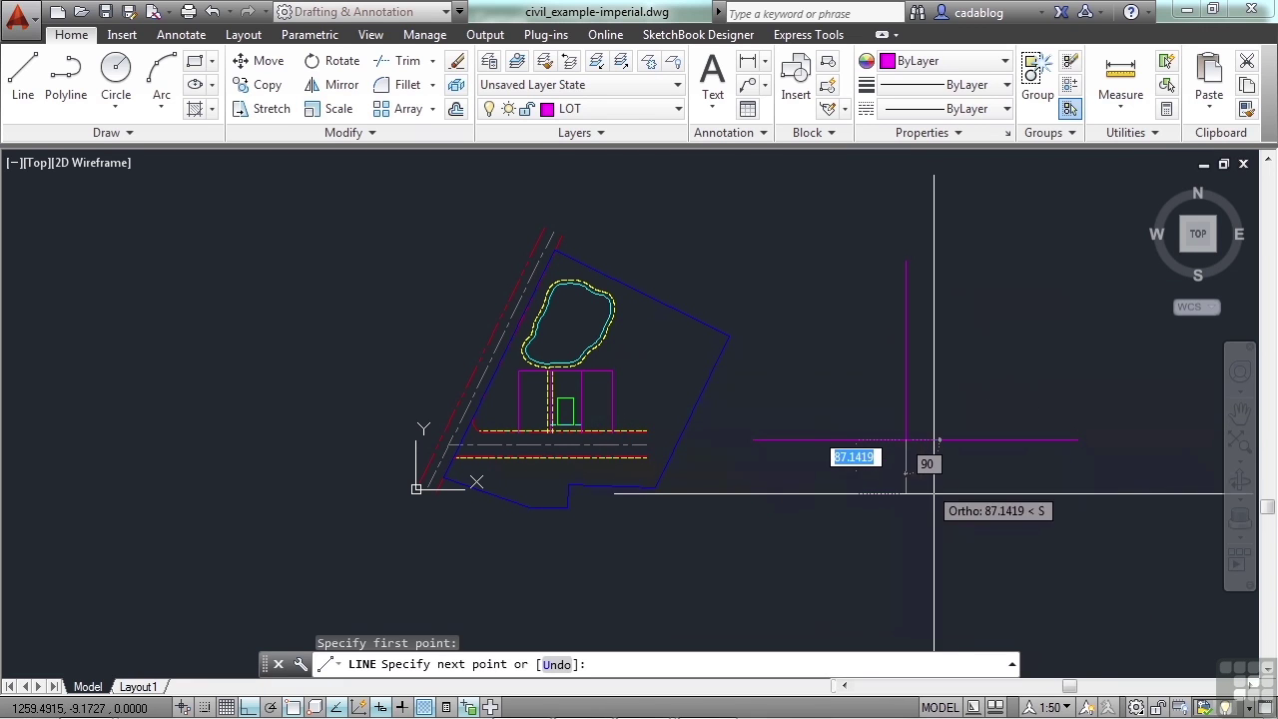
{"action": "left_click", "coordinate": [939, 577]}
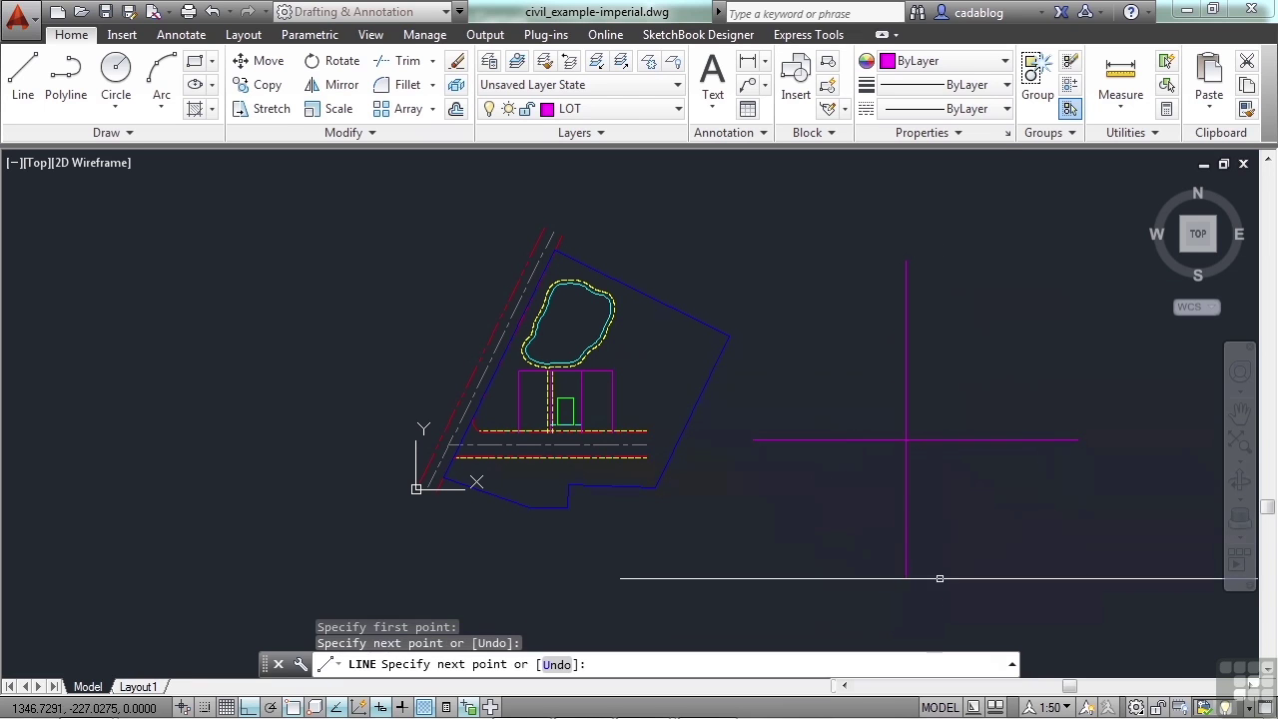
{"action": "key", "text": "Return"}
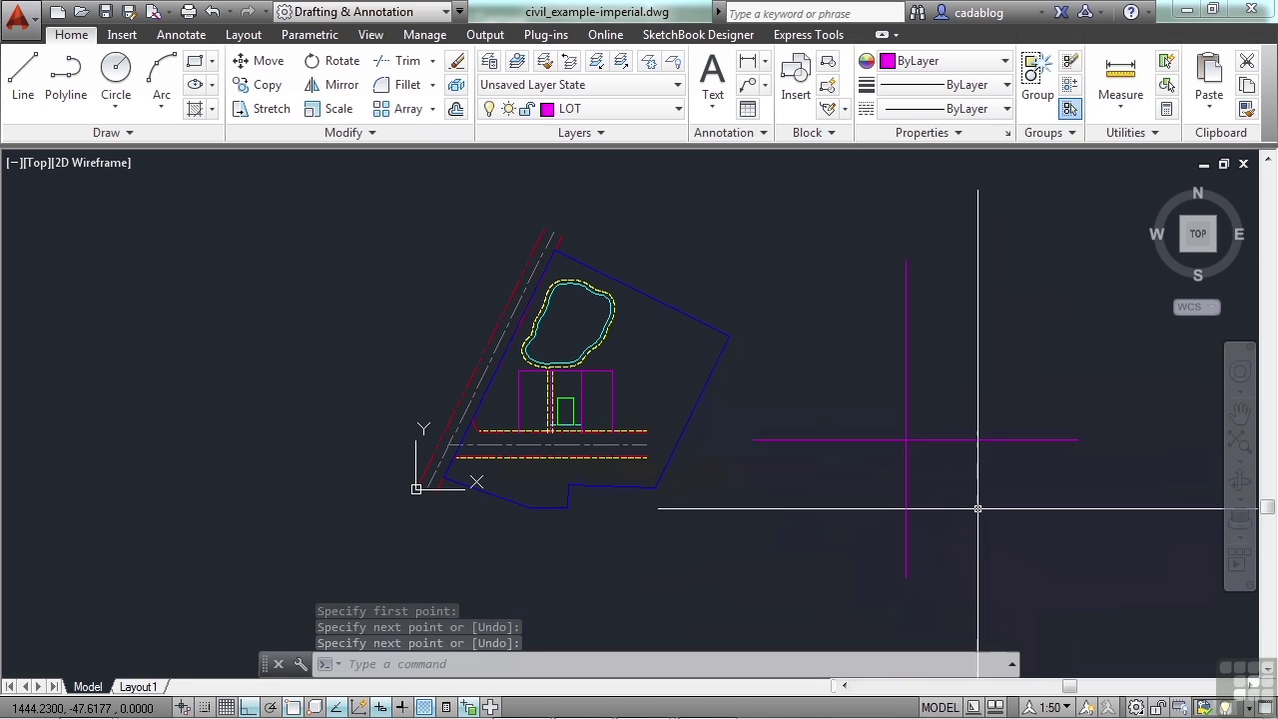
Step: Erase the four magenta lines with a selection window
{"action": "type", "text": "e"}
{"action": "key", "text": "Return"}
{"action": "left_click", "coordinate": [975, 442]}
{"action": "left_click", "coordinate": [883, 414]}
{"action": "key", "text": "Return"}
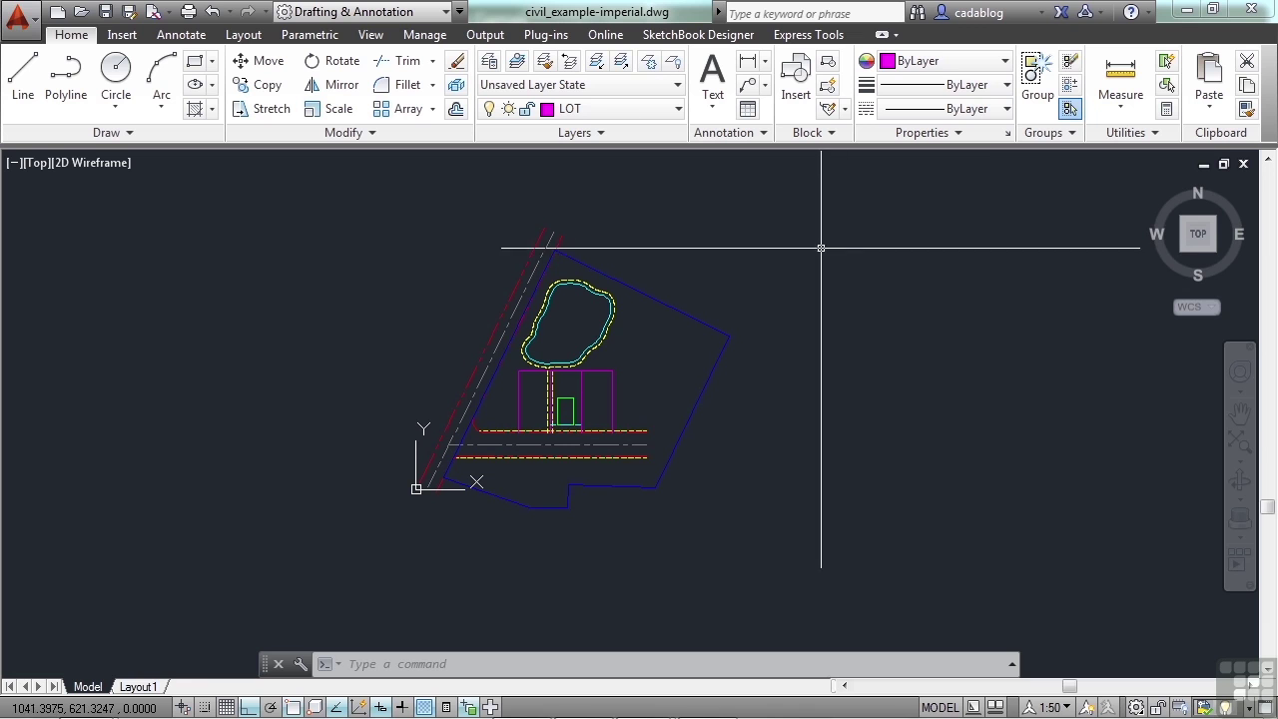
Step: Pan the site plan right and wheel-zoom in on the lot, pond and road
{"action": "middle_click_drag", "start_coordinate": [805, 251], "coordinate": [844, 253]}
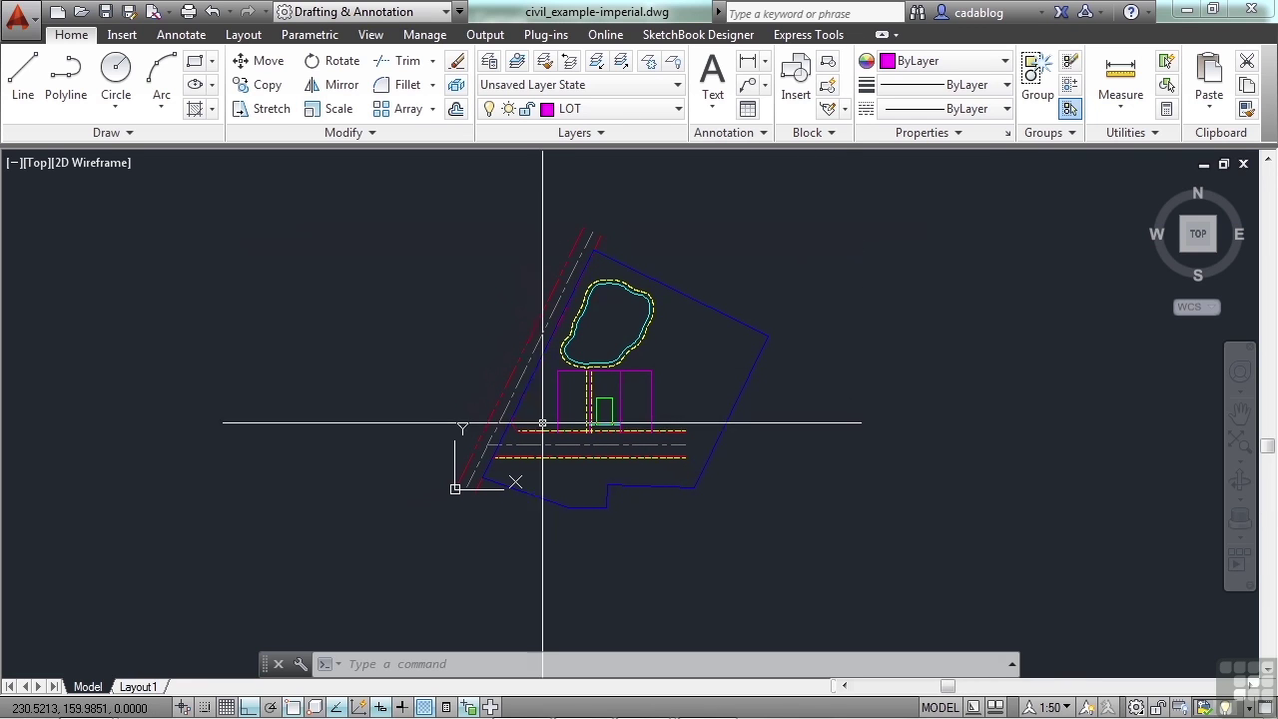
{"action": "scroll", "coordinate": [543, 422], "scroll_direction": "up", "scroll_amount": 4}
{"action": "scroll", "coordinate": [555, 379], "scroll_direction": "down", "scroll_amount": 4}
{"action": "scroll", "coordinate": [536, 390], "scroll_direction": "up", "scroll_amount": 1}
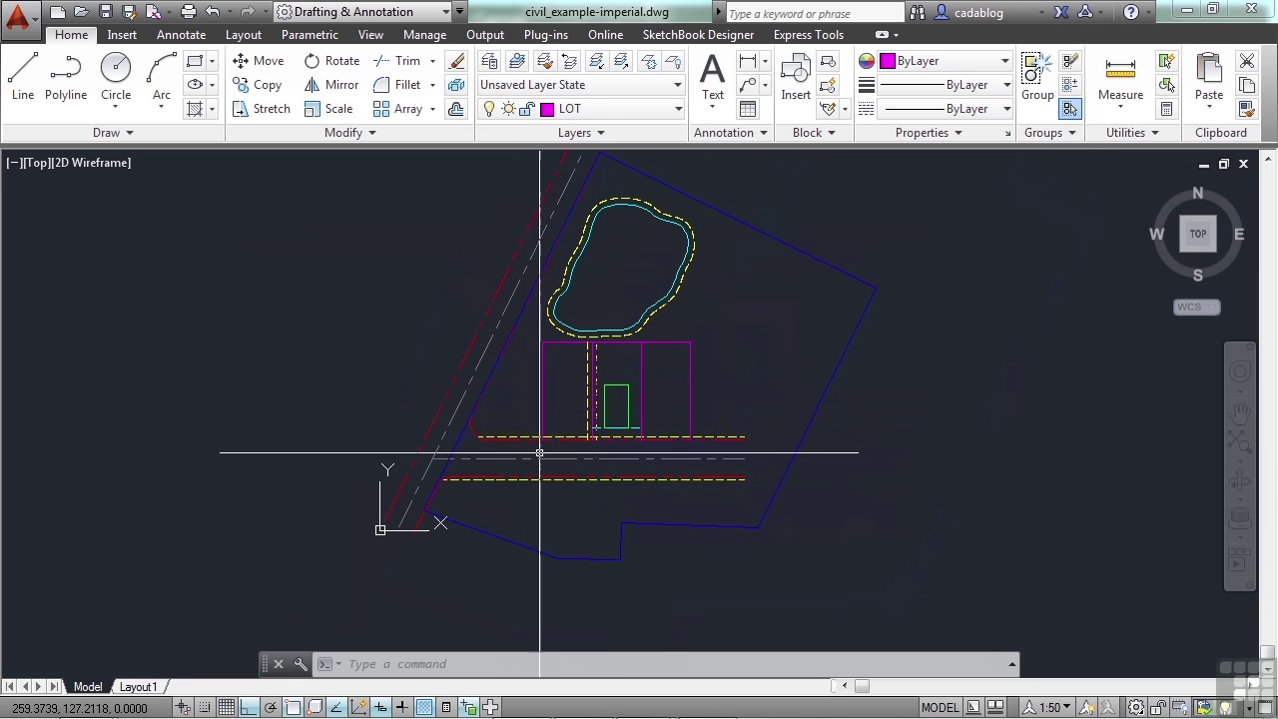
{"action": "mouse_move", "coordinate": [539, 450]}
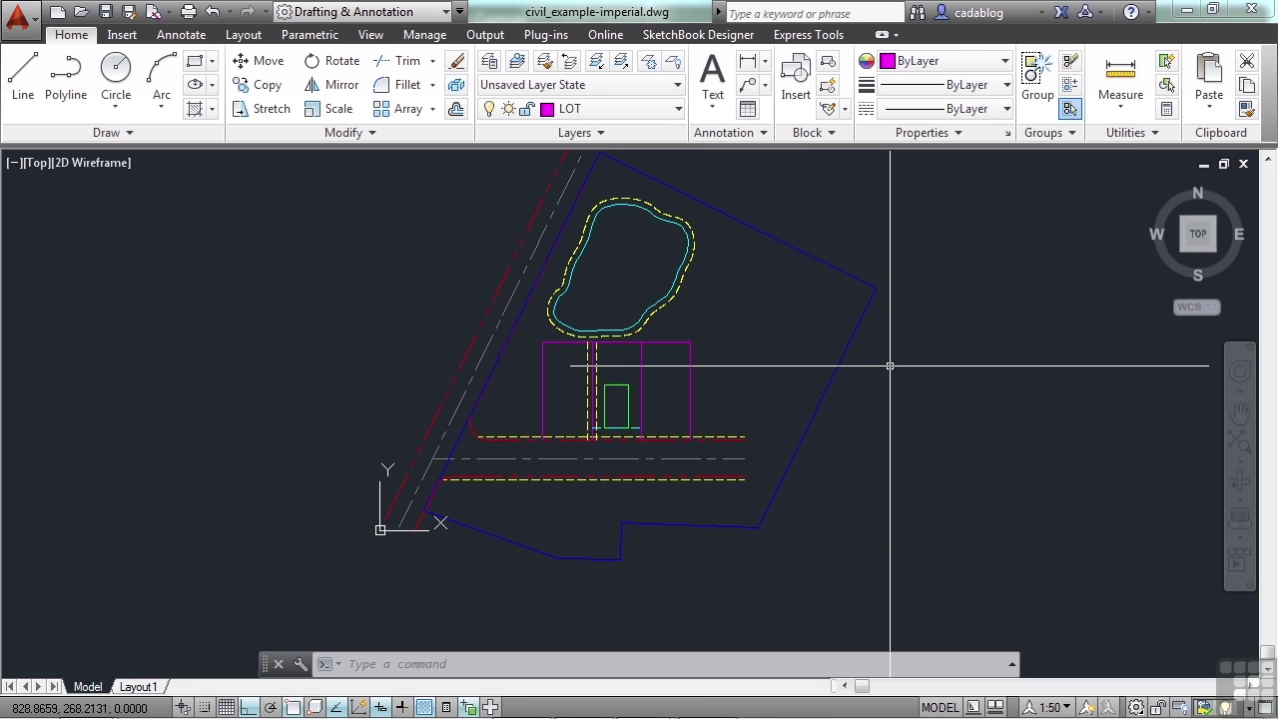
Step: Start the UCS command and cancel it with Esc
{"action": "type", "text": "UCS"}
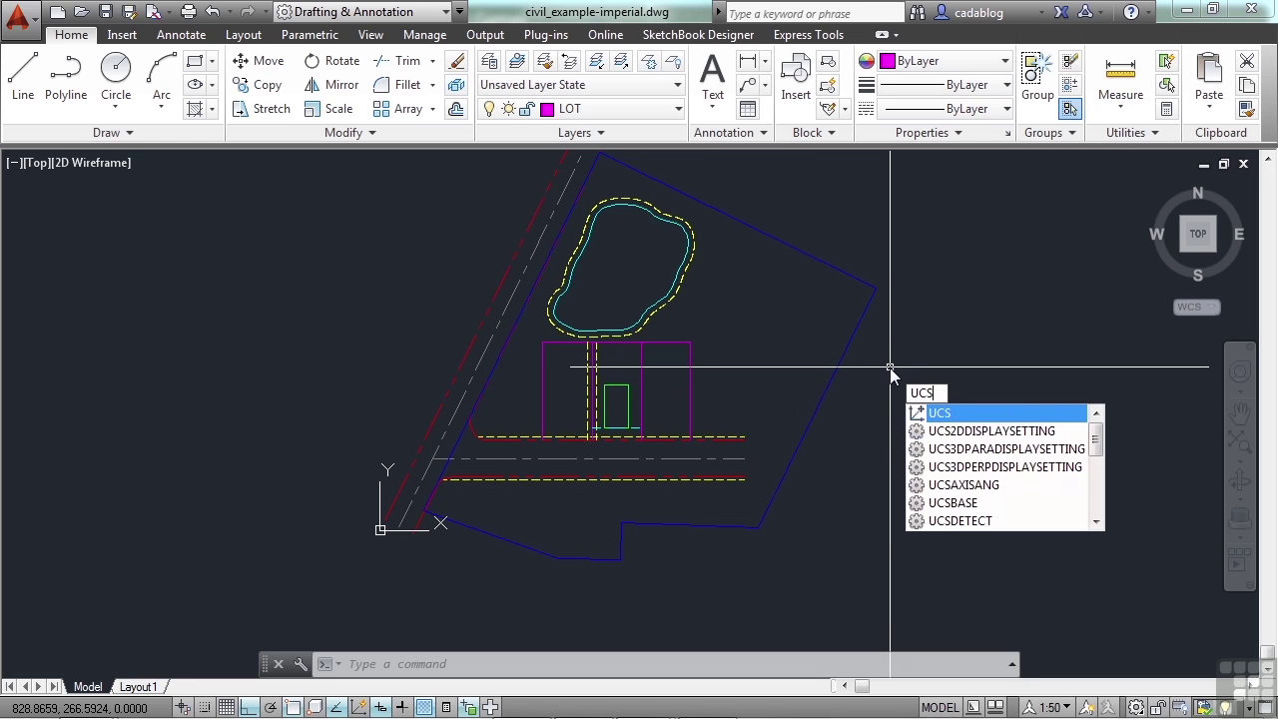
{"action": "key", "text": "Return"}
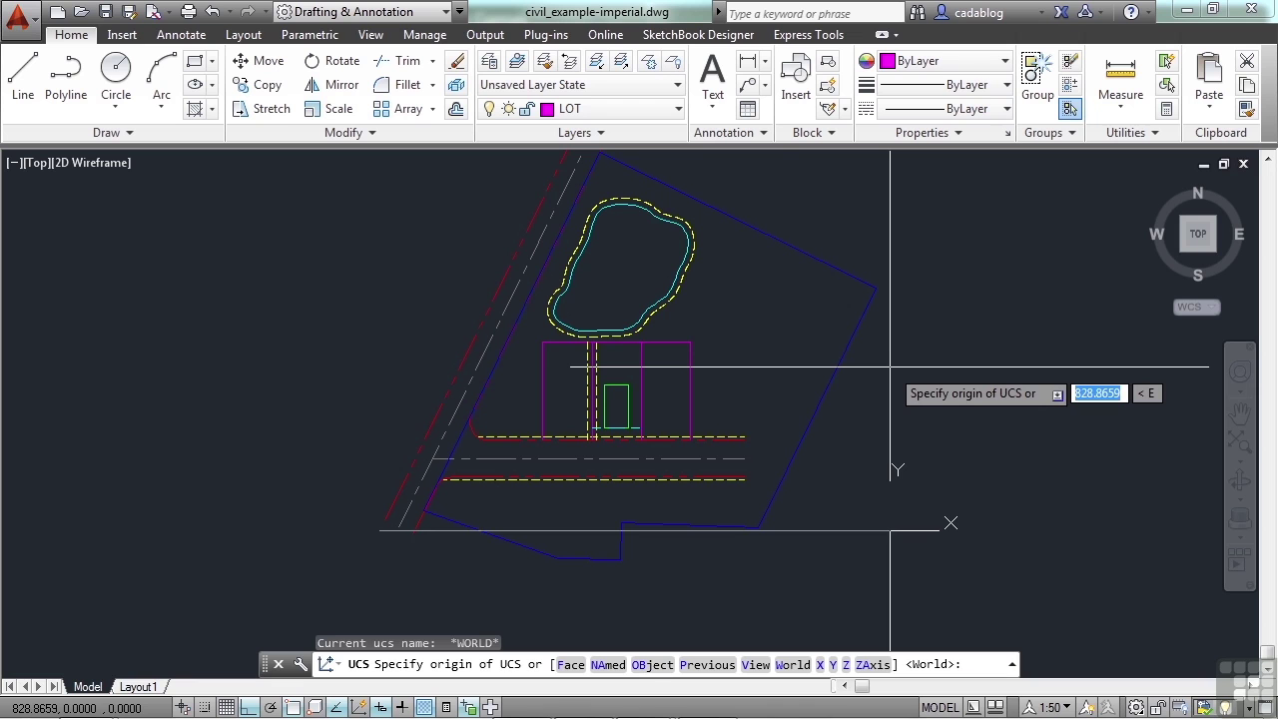
{"action": "key", "text": "Escape"}
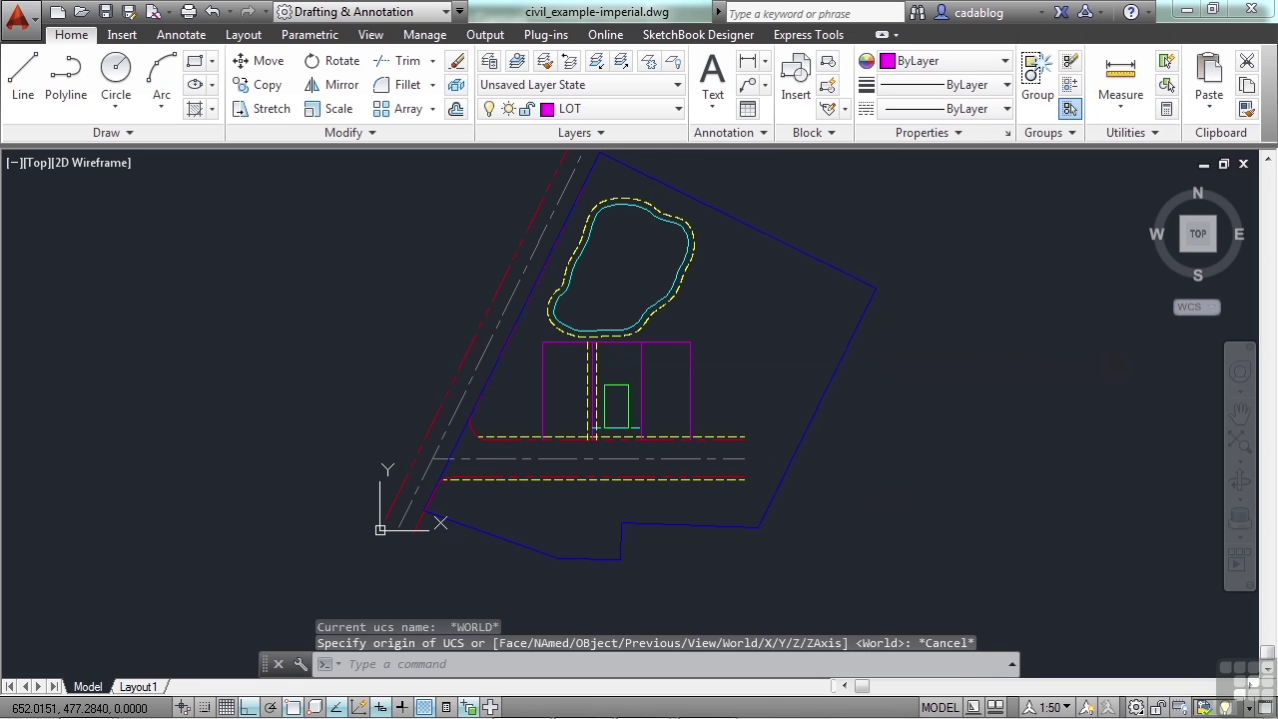
Step: Browse the preset Views gallery on the View ribbon tab
{"action": "left_click", "coordinate": [370, 36]}
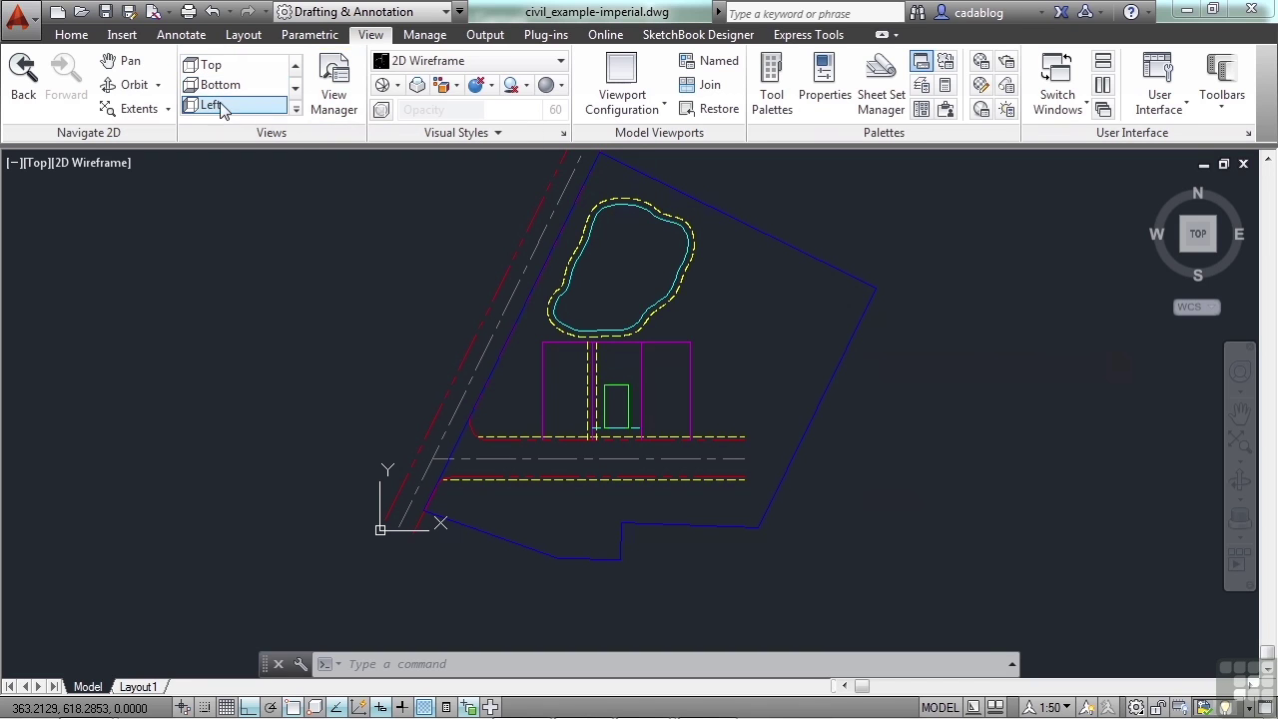
{"action": "left_click", "coordinate": [296, 108]}
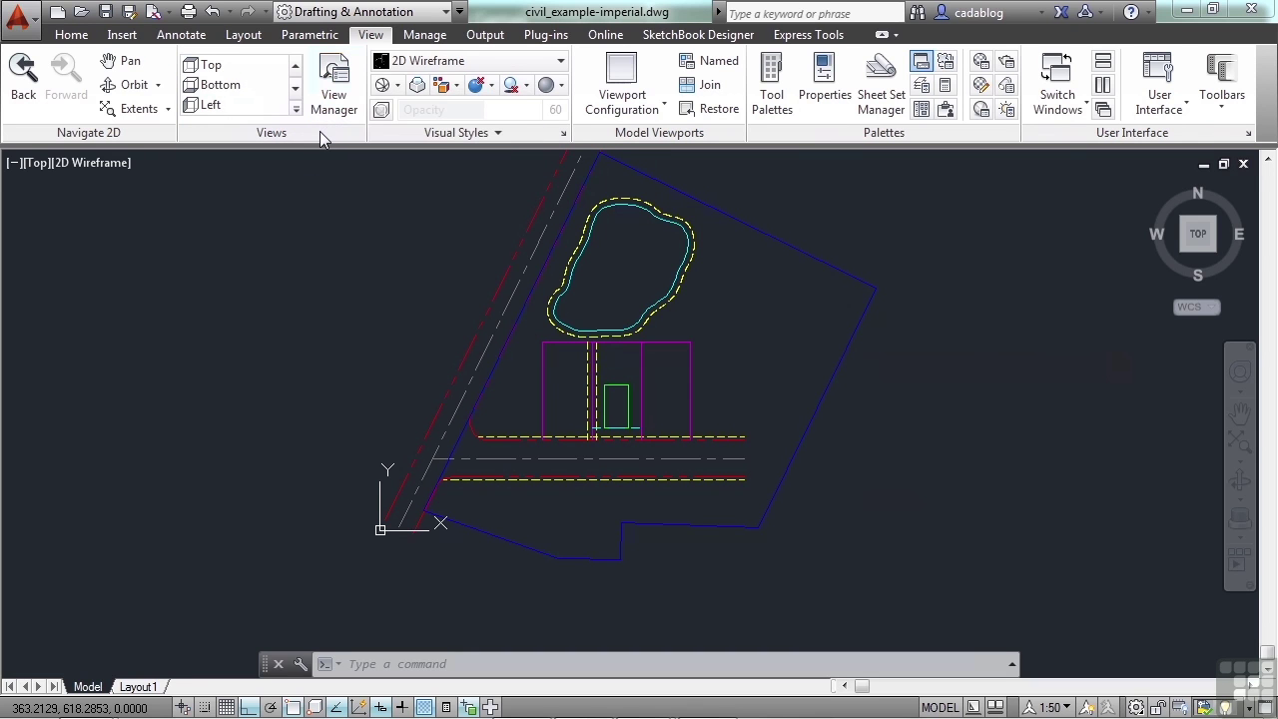
{"action": "scroll", "coordinate": [320, 131], "scroll_direction": "up", "scroll_amount": 5}
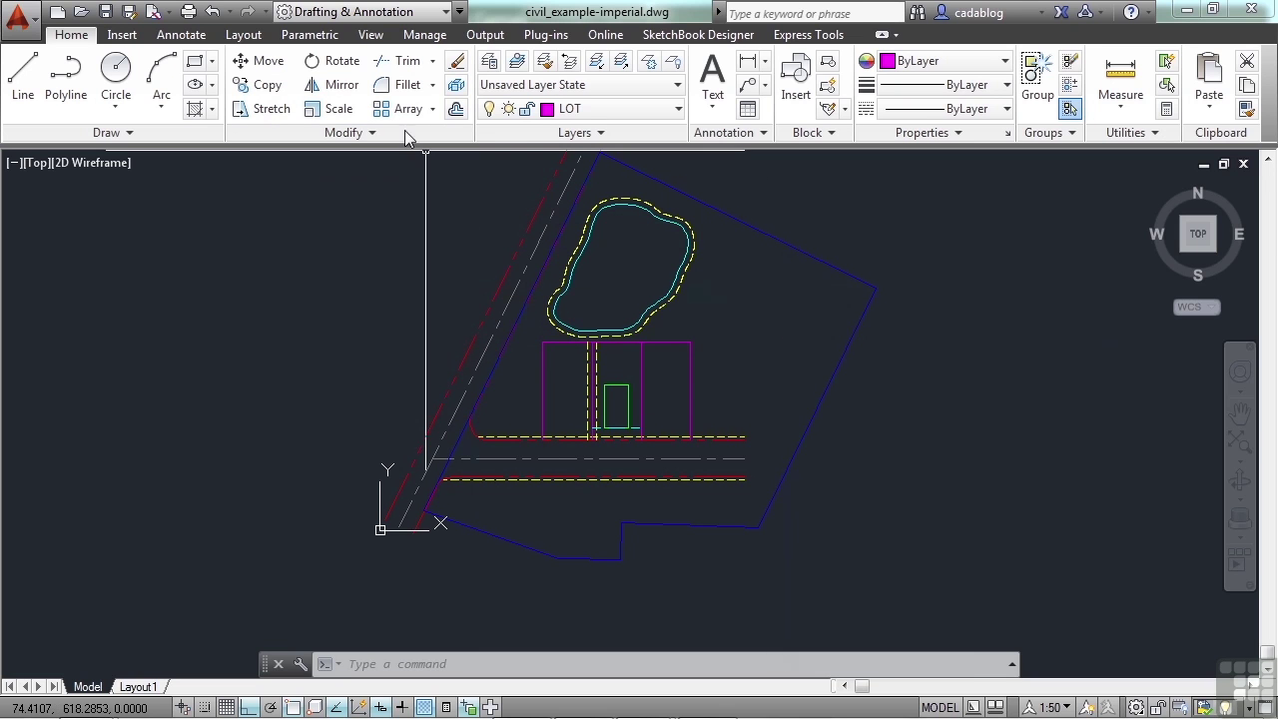
{"action": "left_click", "coordinate": [372, 36]}
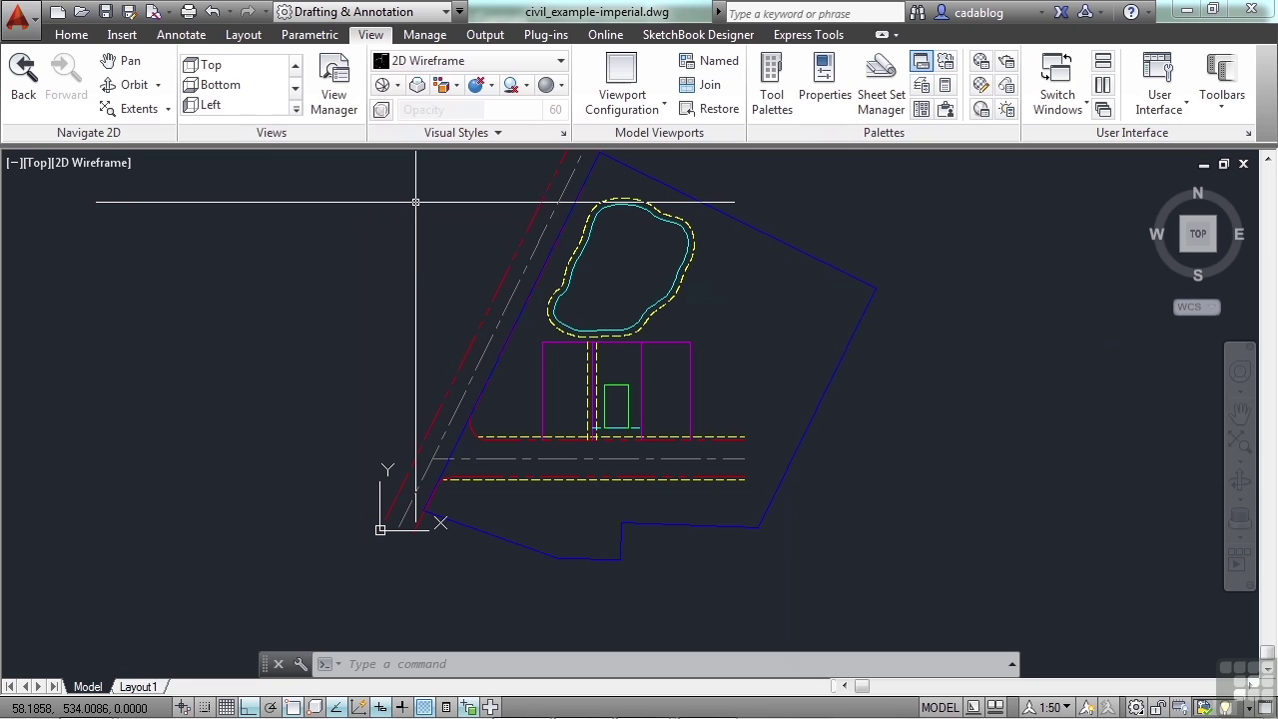
Step: Add the Coordinates panel to the View ribbon tab through Show Panels
{"action": "right_click", "coordinate": [945, 40]}
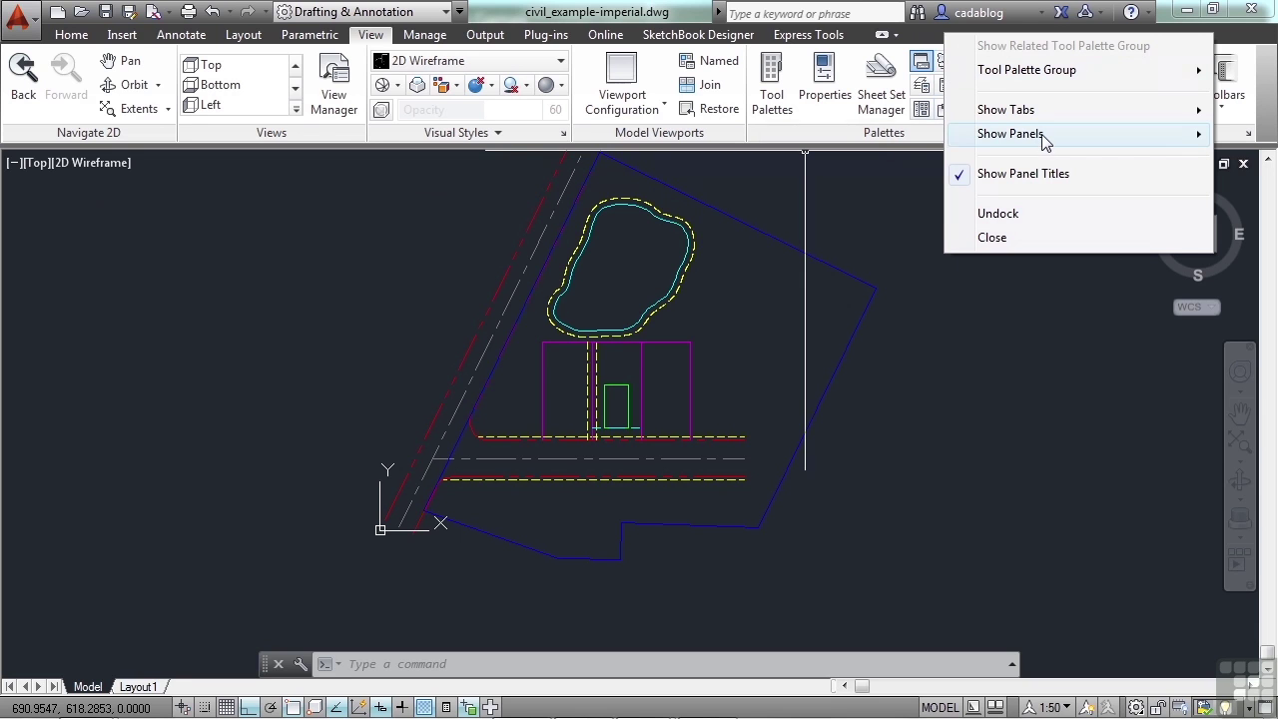
{"action": "mouse_move", "coordinate": [1044, 140]}
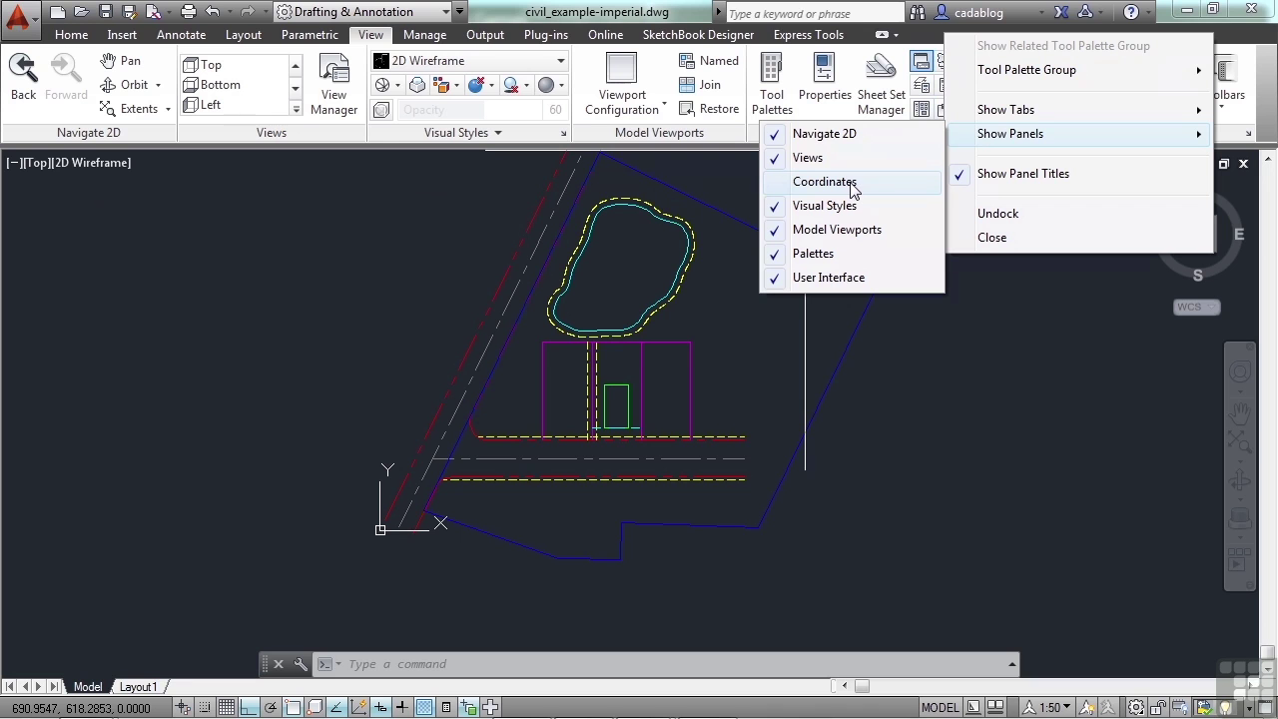
{"action": "left_click", "coordinate": [774, 188]}
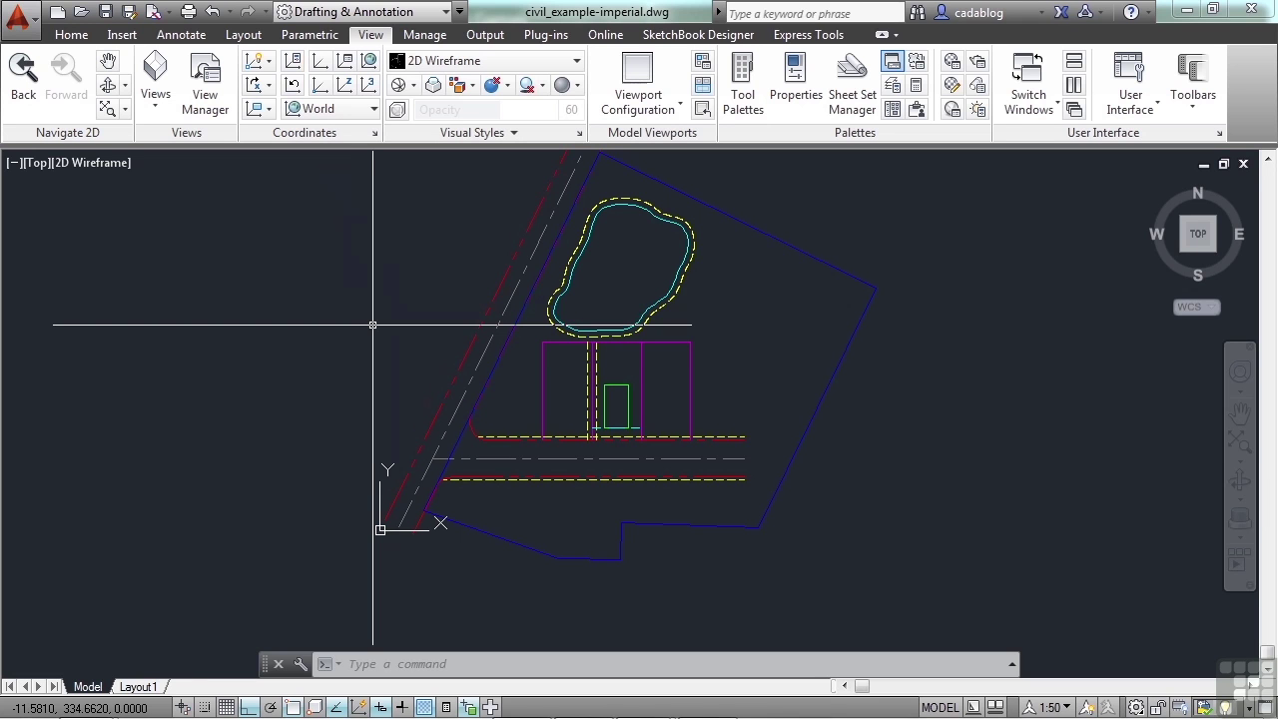
Step: Hide the UCS icon with UCSICON set to OFF
{"action": "type", "text": "ucsicon"}
{"action": "key", "text": "Return"}
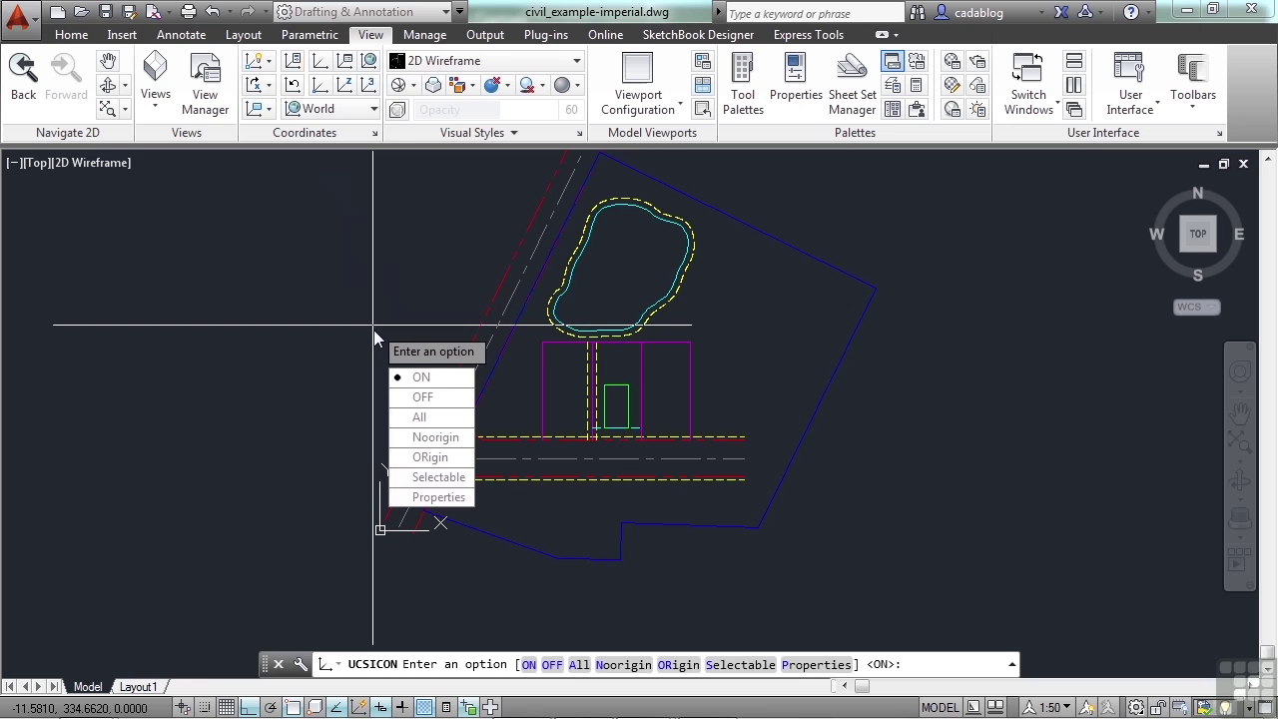
{"action": "key", "text": "Down"}
{"action": "key", "text": "Return"}
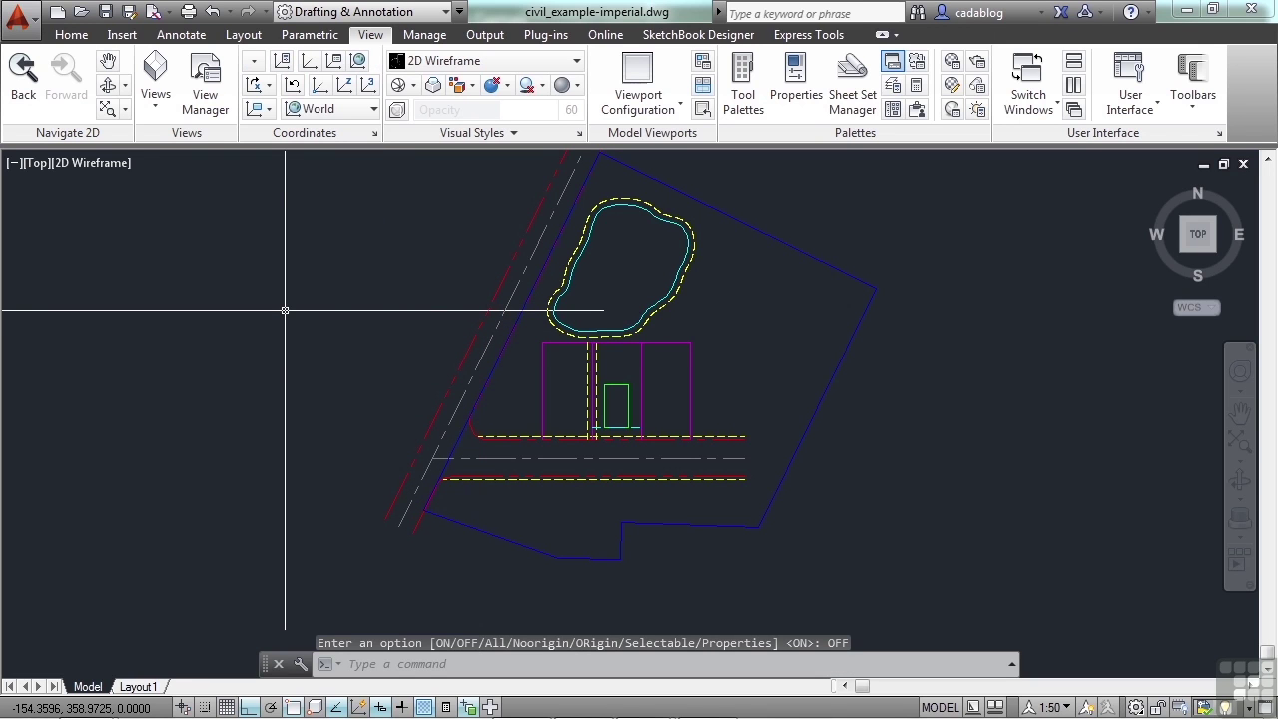
Step: Show the UCS icon again with UCSICON ON and start a new UCS
{"action": "key", "text": "Up"}
{"action": "key", "text": "Return"}
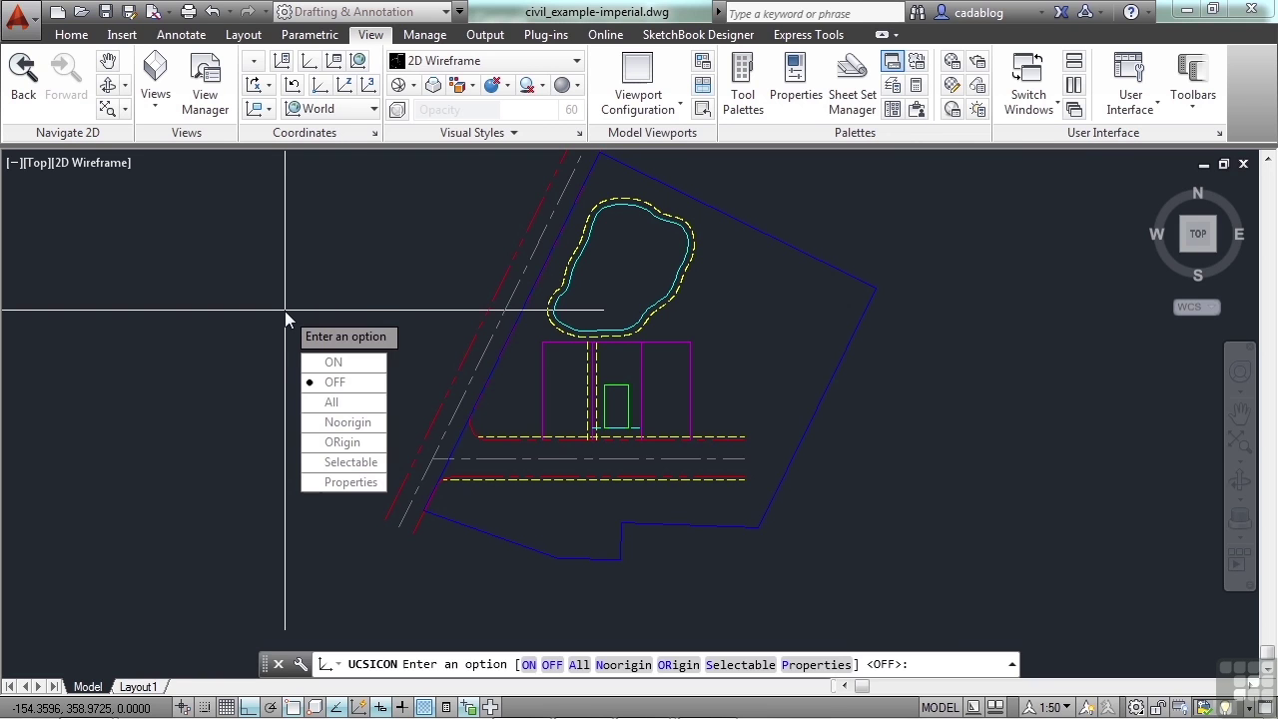
{"action": "key", "text": "Down"}
{"action": "key", "text": "Return"}
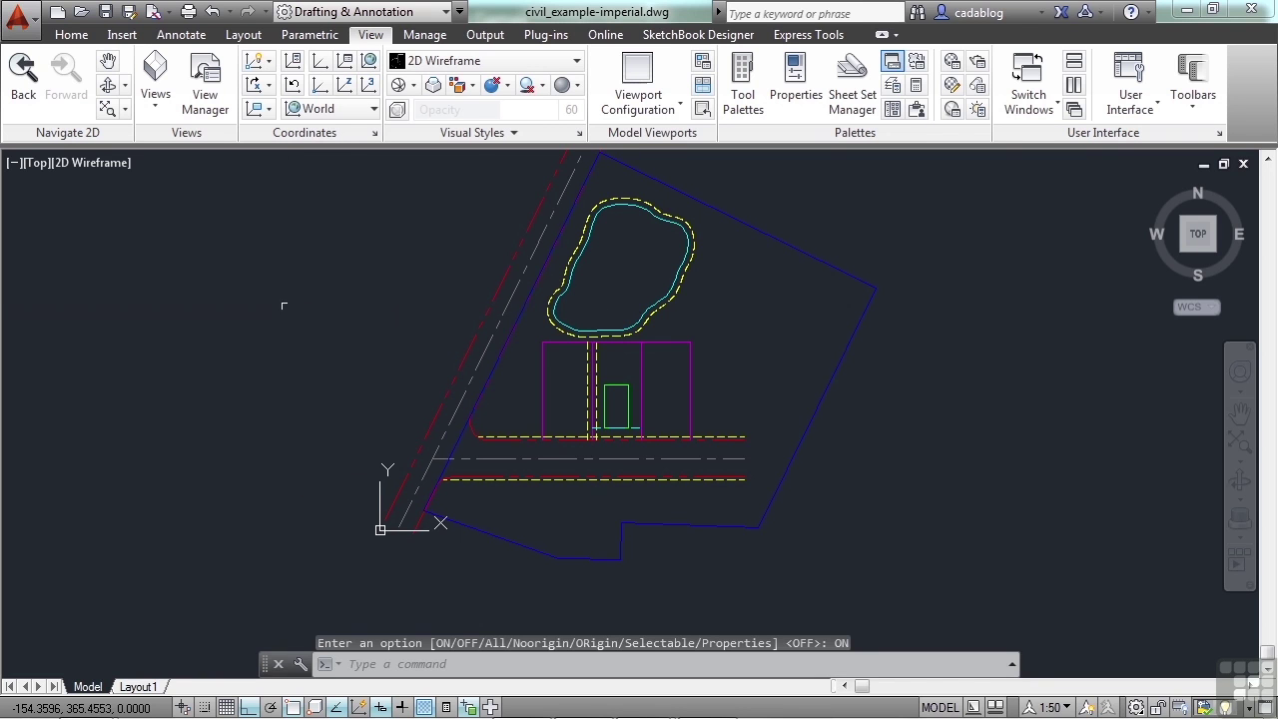
{"action": "left_click", "coordinate": [319, 66]}
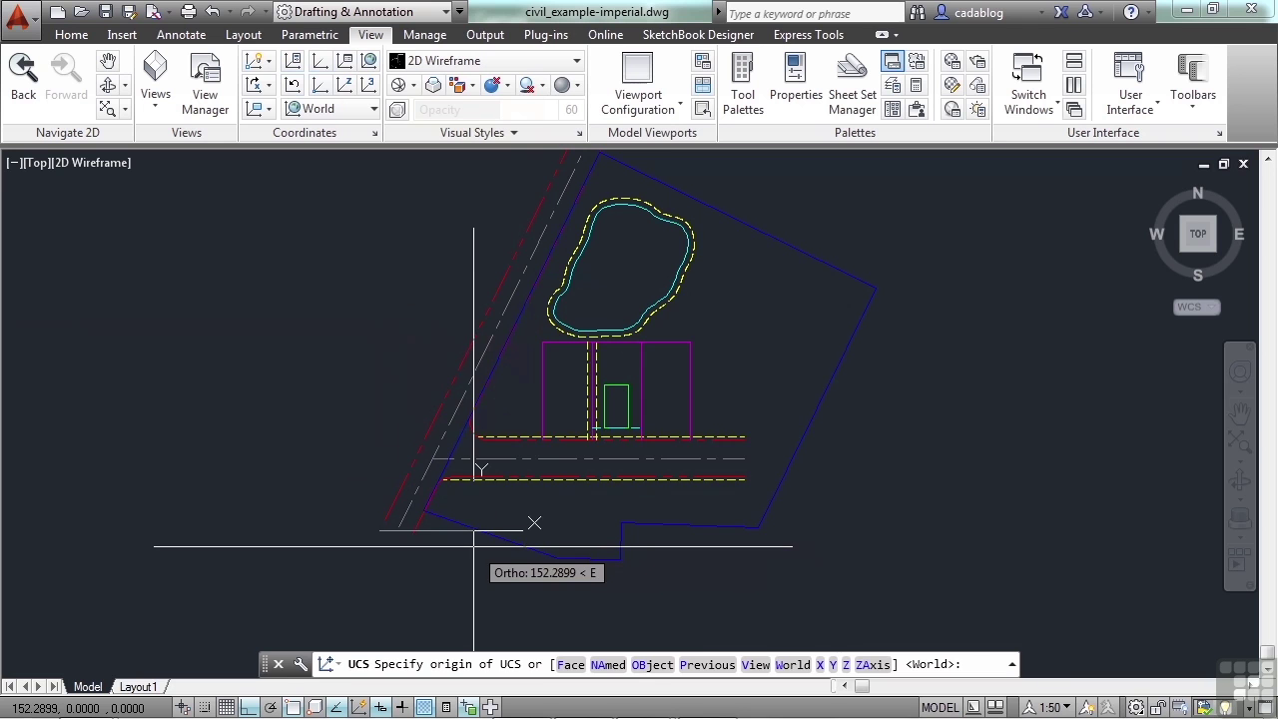
Step: Turn Ortho off with F8 while the UCS origin prompt is active
{"action": "key", "text": "F8"}
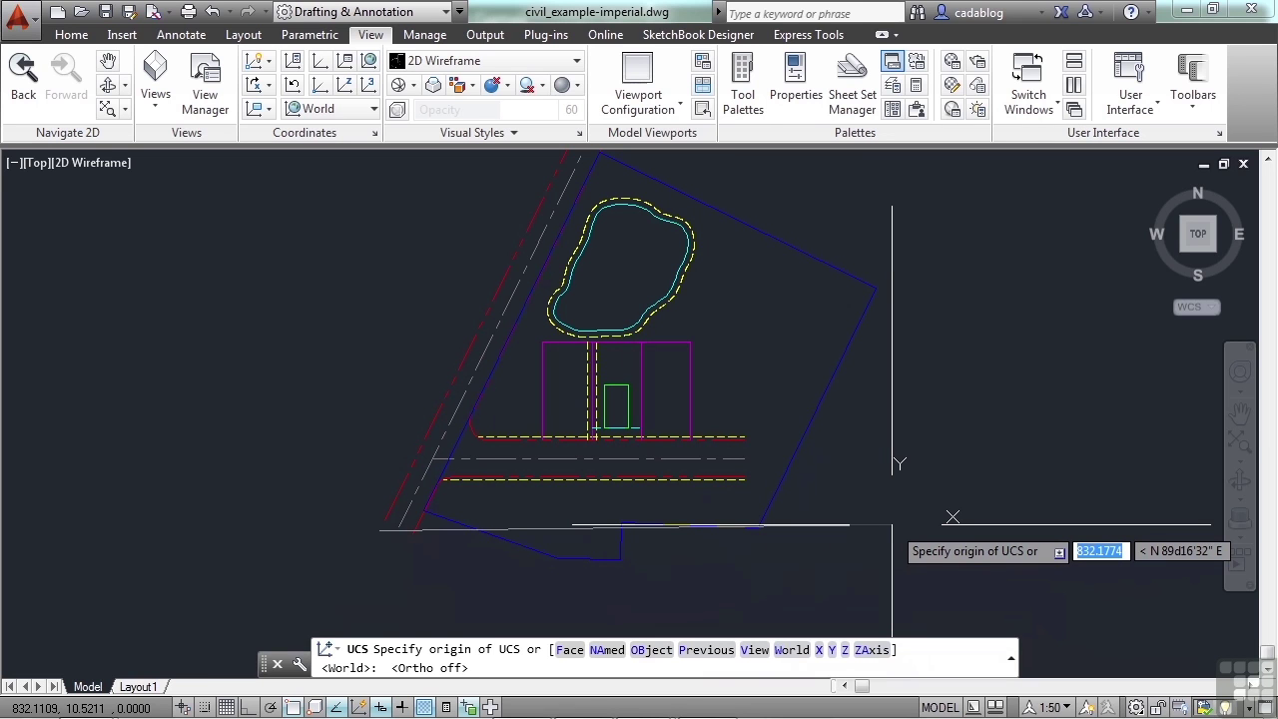
Step: Align the UCS to the parcel's right boundary line using the Object option
{"action": "type", "text": "o"}
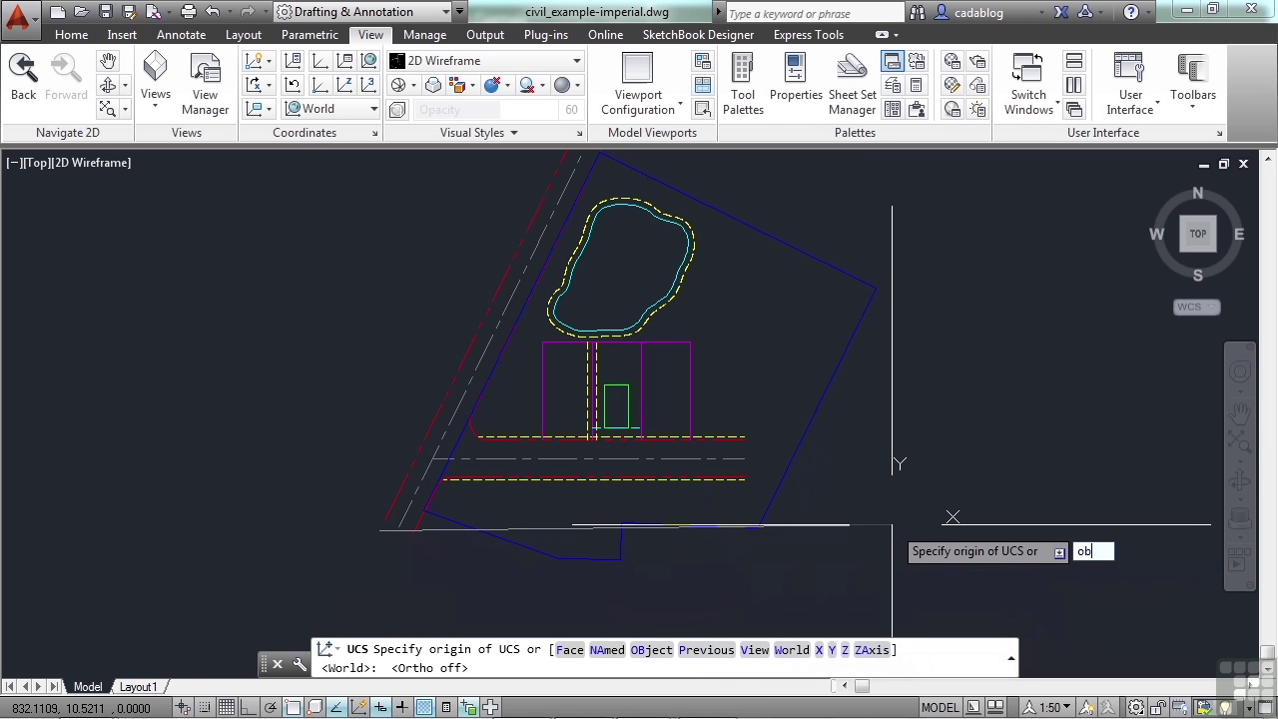
{"action": "type", "text": "b"}
{"action": "key", "text": "Return"}
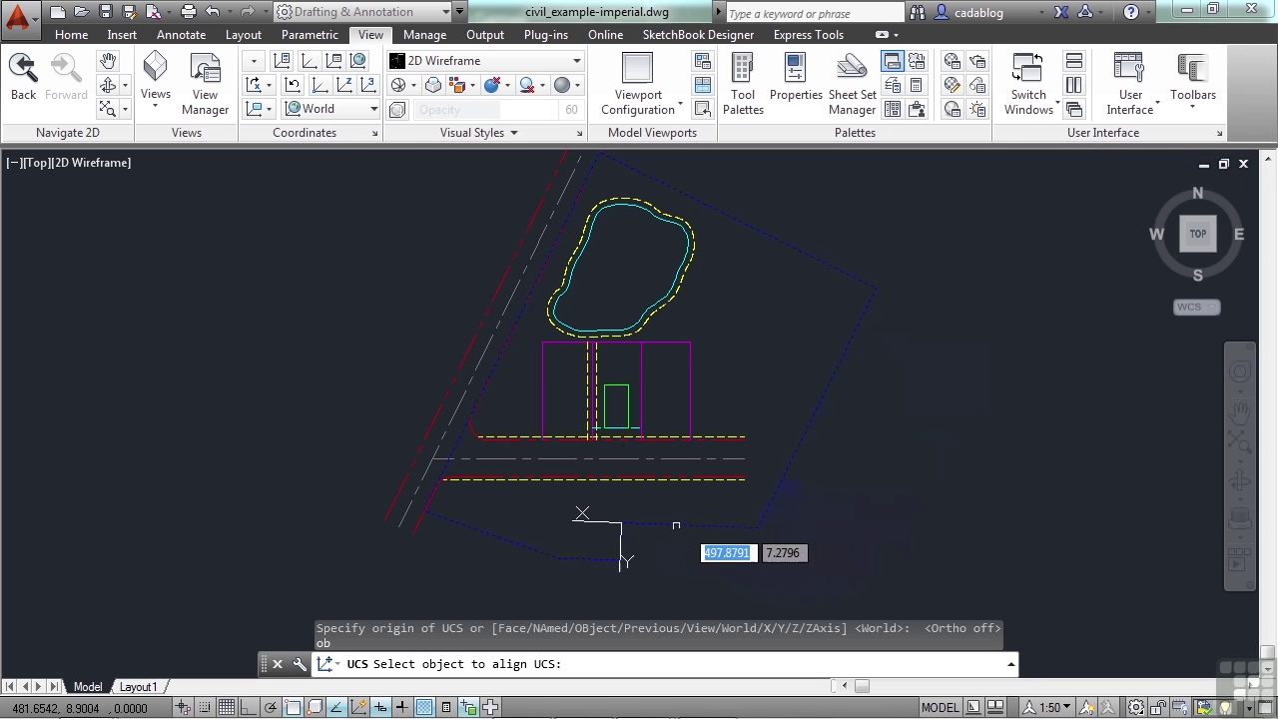
{"action": "left_click", "coordinate": [791, 475]}
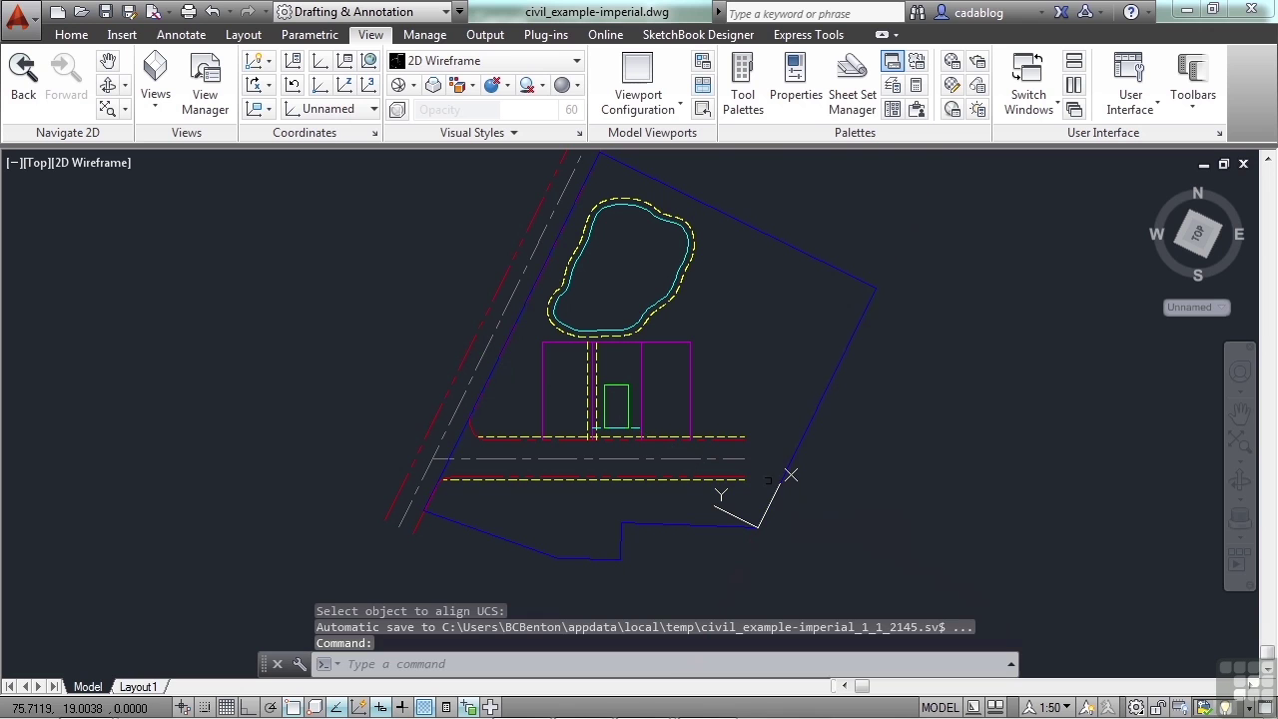
Step: Draw two magenta ortho lines inside the parcel's right side
{"action": "scroll", "coordinate": [669, 394], "scroll_direction": "down", "scroll_amount": 2}
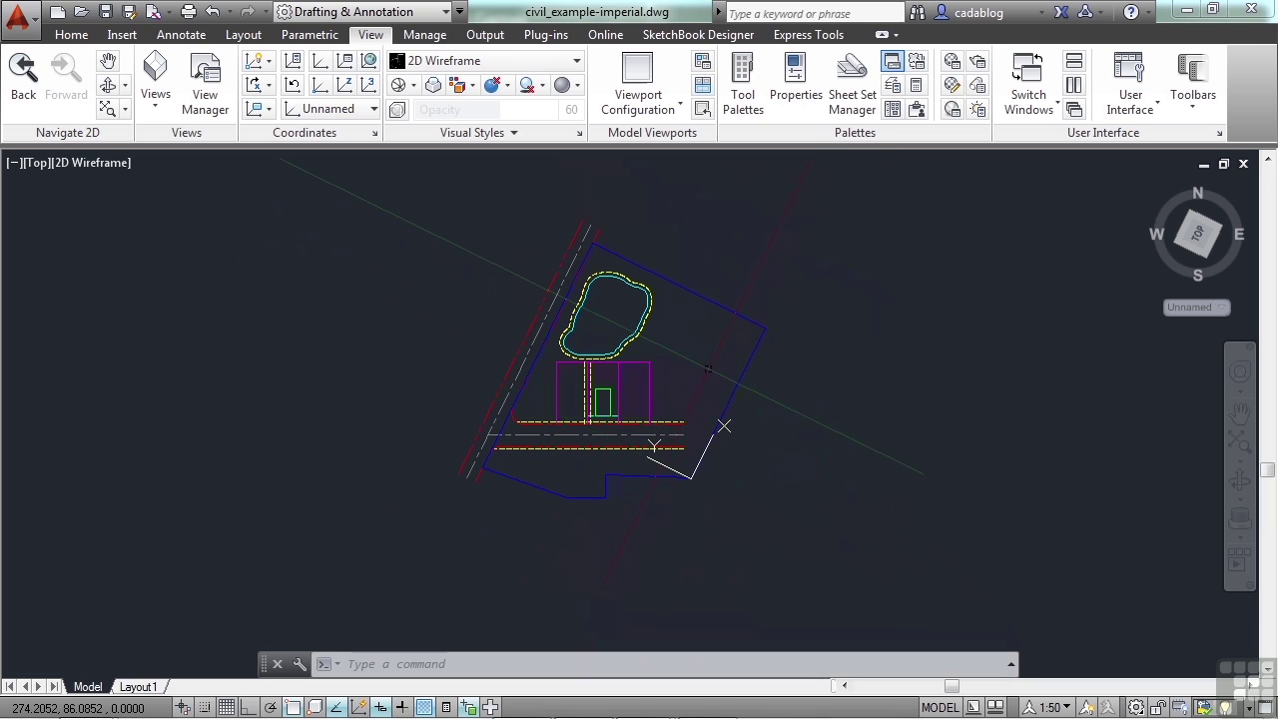
{"action": "type", "text": "l"}
{"action": "key", "text": "Return"}
{"action": "scroll", "coordinate": [711, 373], "scroll_direction": "up", "scroll_amount": 2}
{"action": "left_click", "coordinate": [715, 375]}
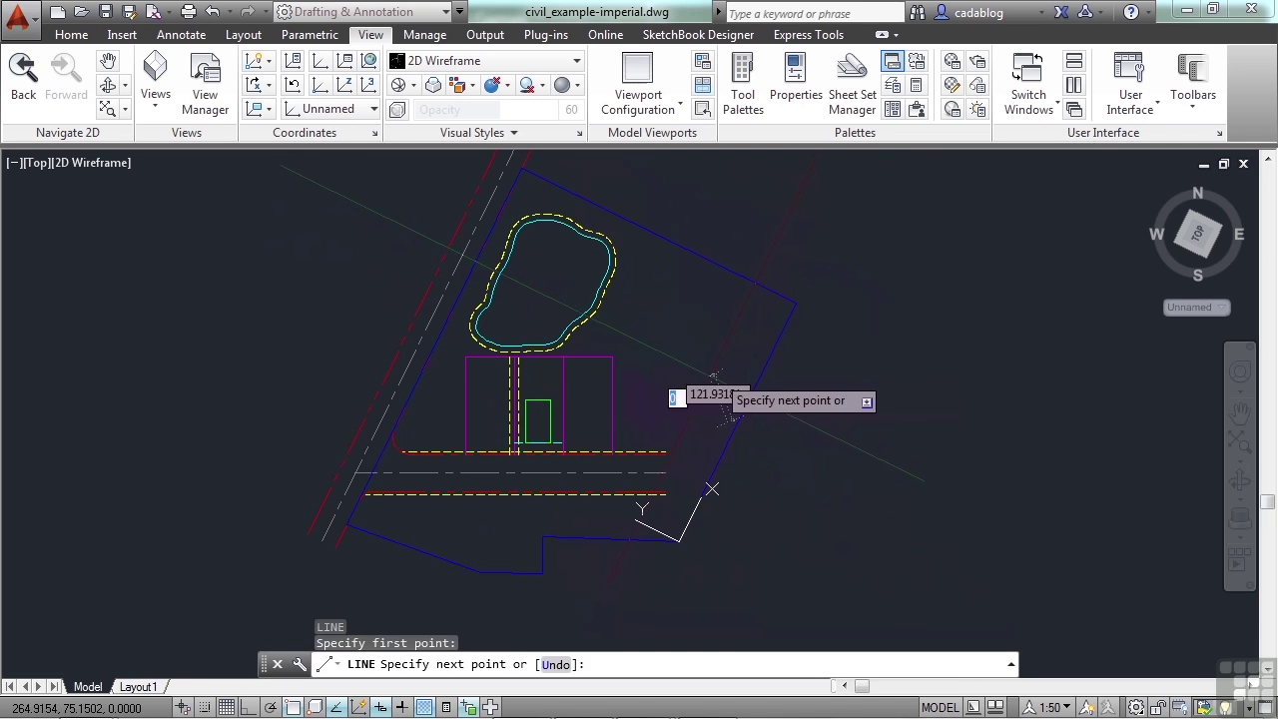
{"action": "key", "text": "Tab"}
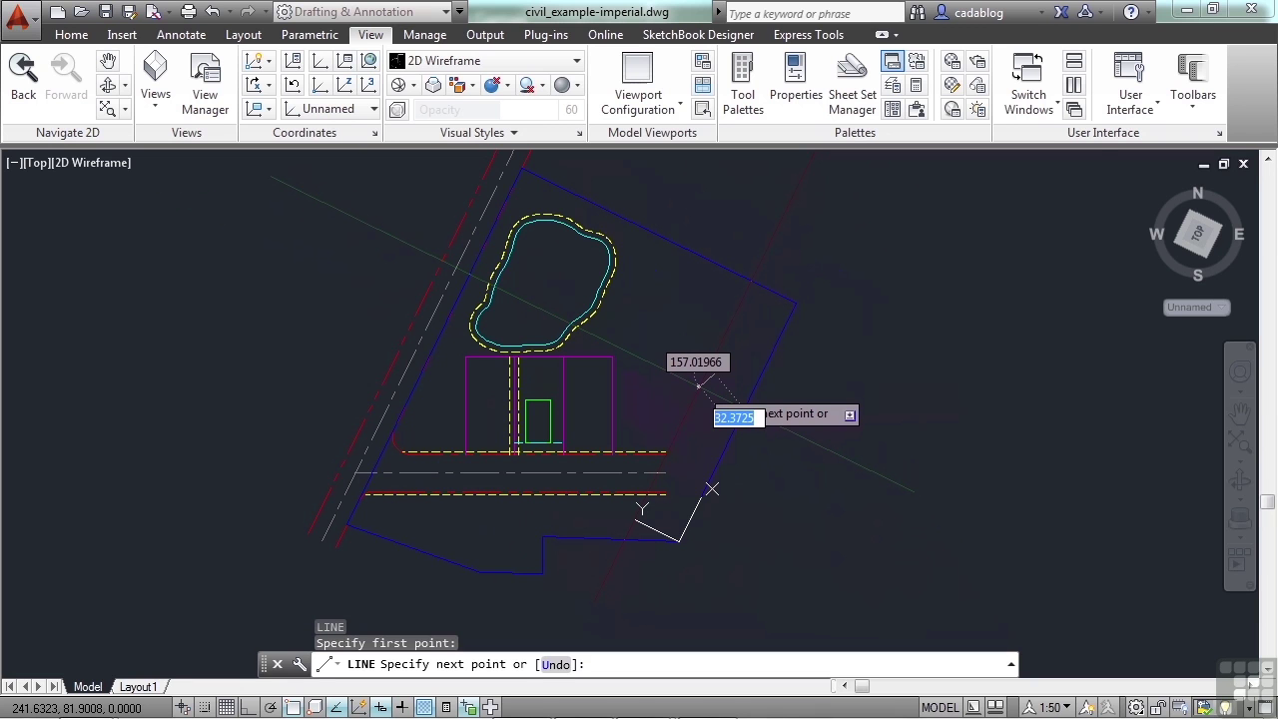
{"action": "key", "text": "F8"}
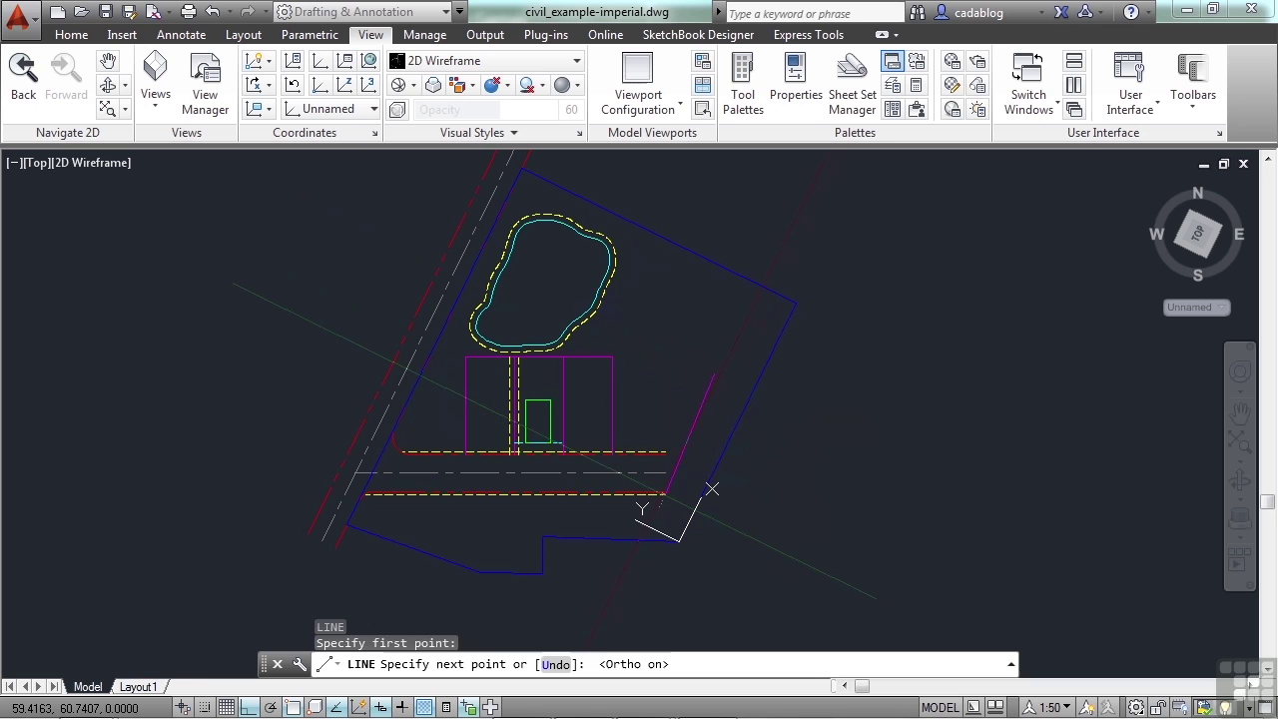
{"action": "key", "text": "Return"}
{"action": "key", "text": "Return"}
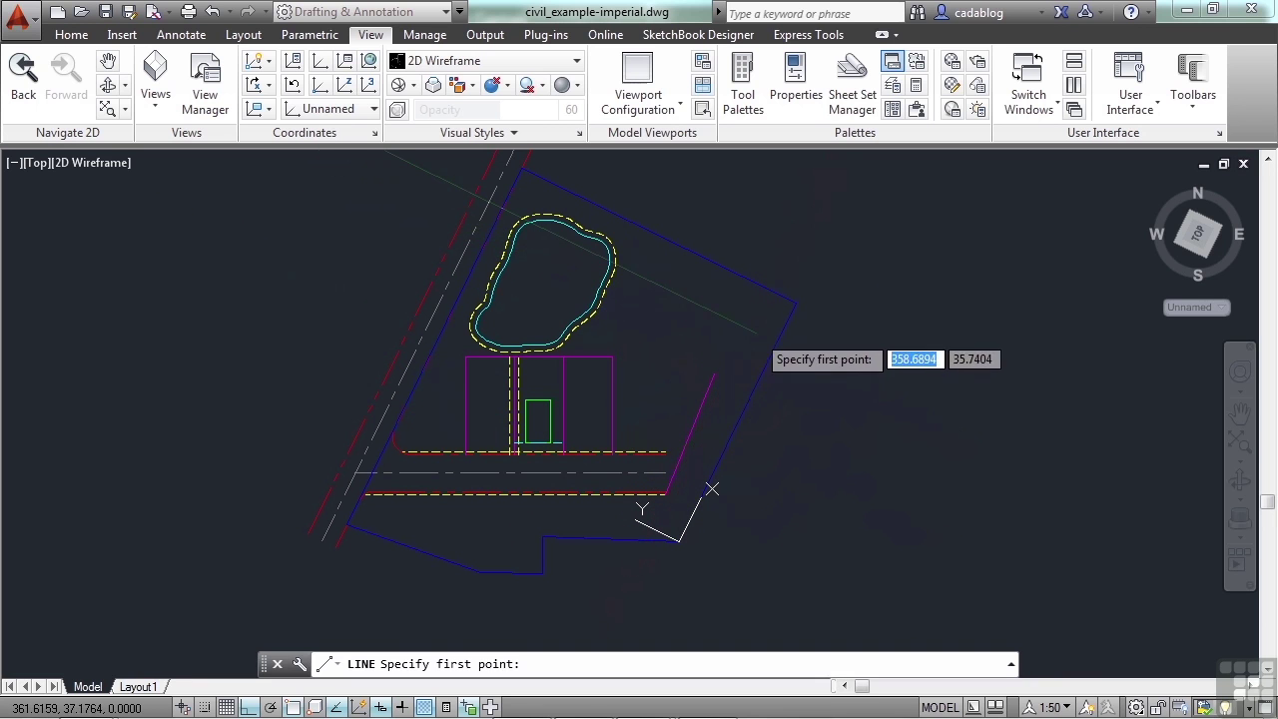
{"action": "key", "text": "Return"}
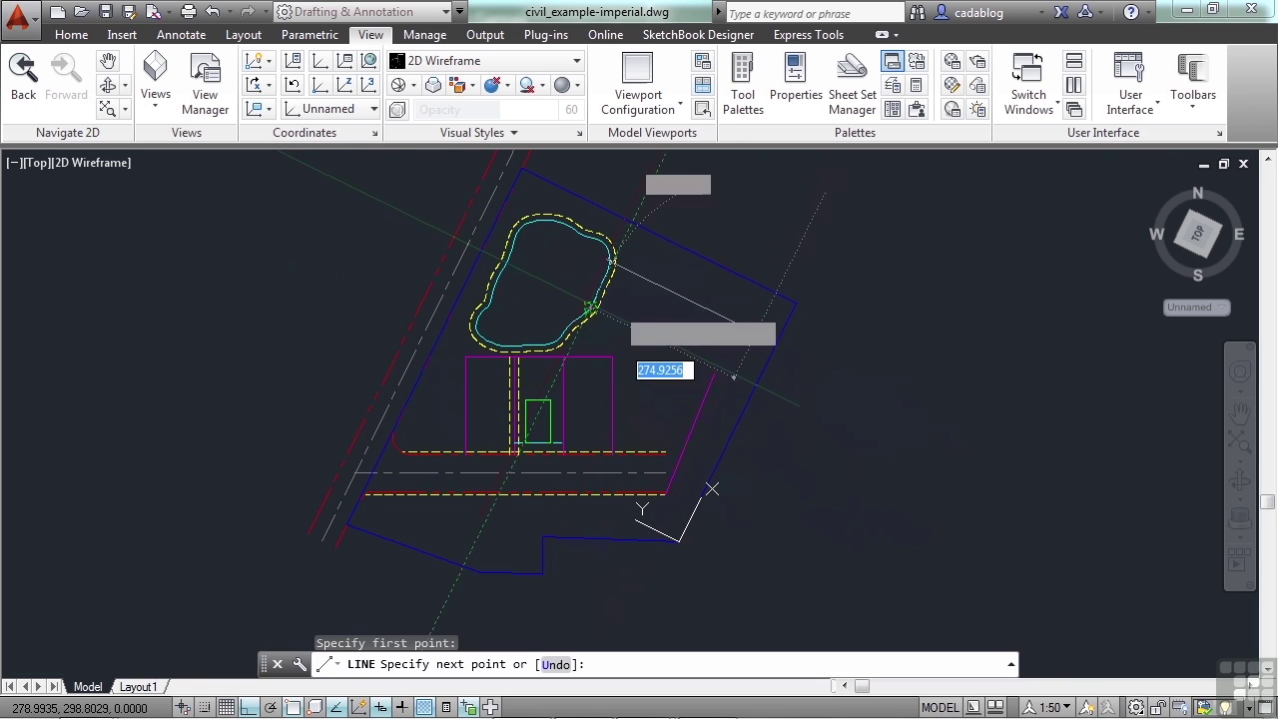
{"action": "left_click", "coordinate": [667, 291]}
{"action": "key", "text": "Return"}
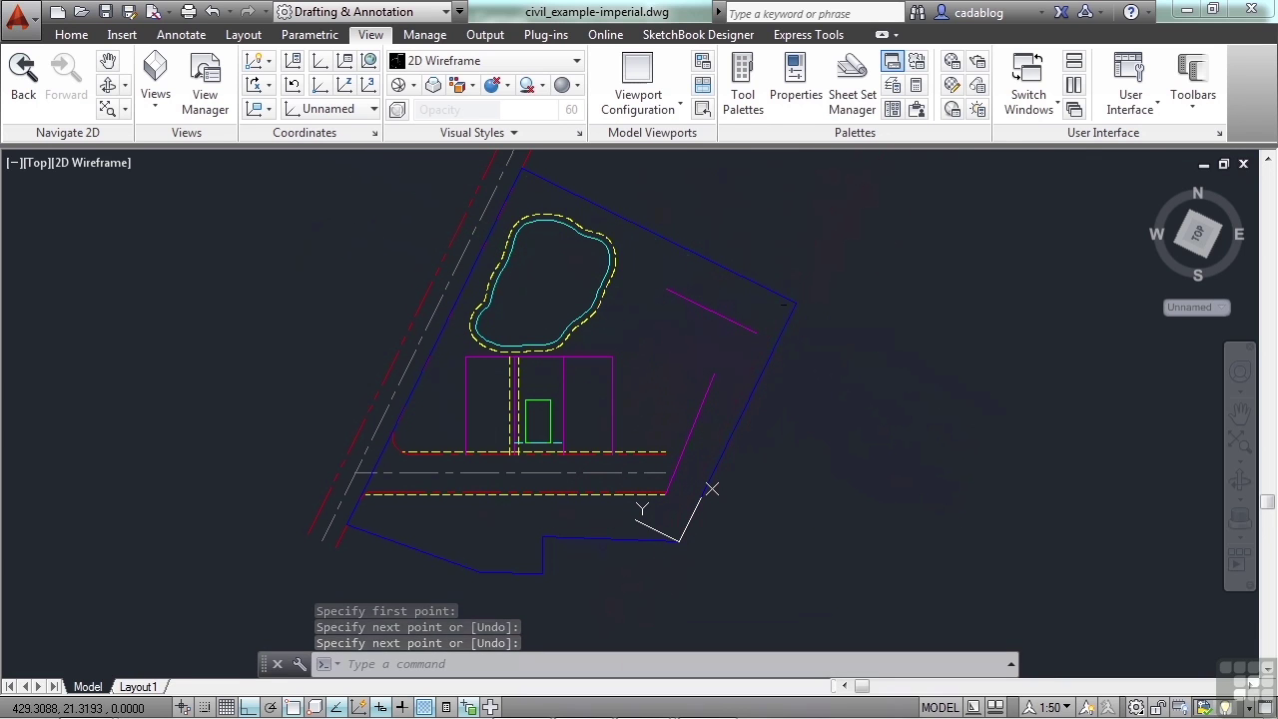
Step: Draw a magenta rectangle northeast of the lot's upper-right corner
{"action": "middle_click_drag", "start_coordinate": [831, 342], "coordinate": [815, 394]}
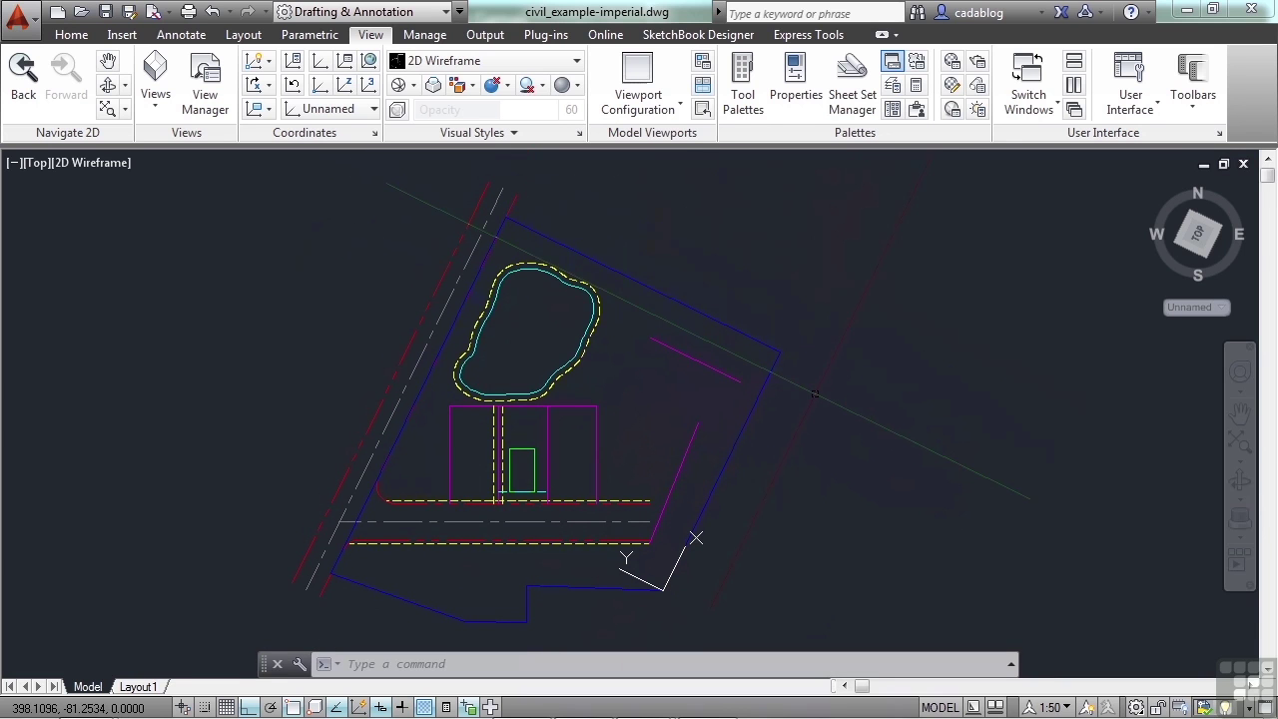
{"action": "type", "text": "rec"}
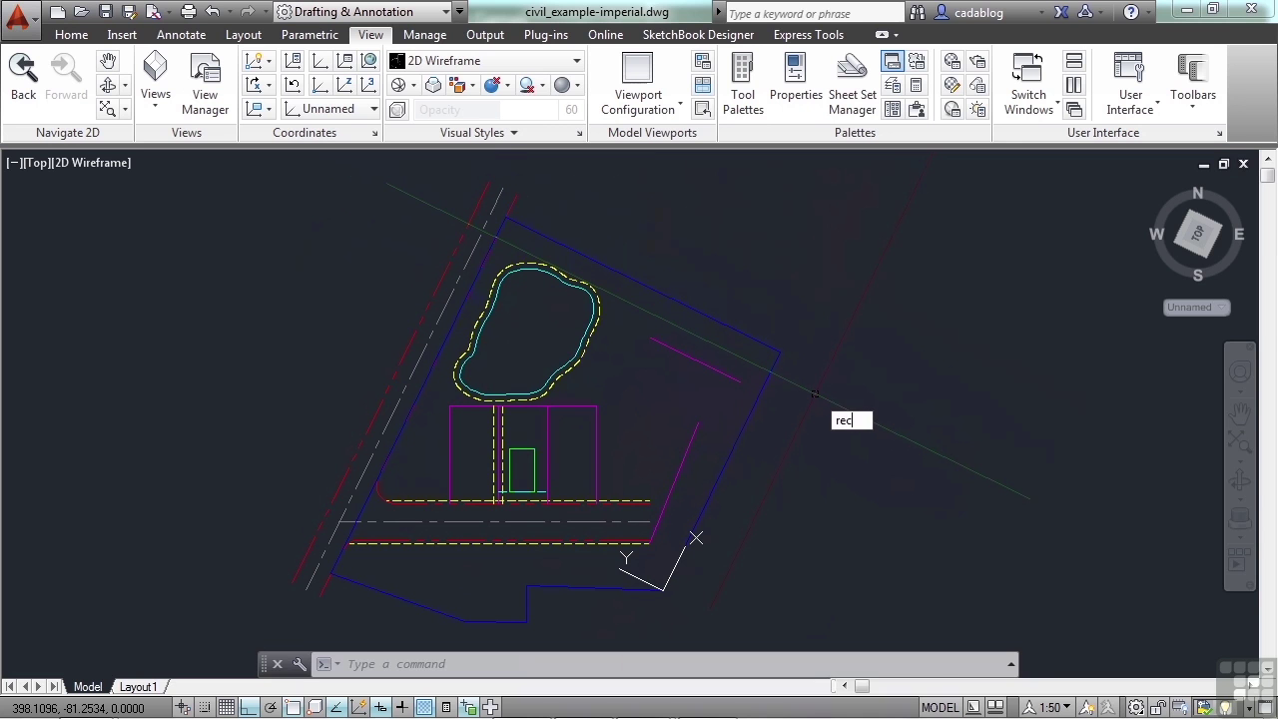
{"action": "key", "text": "Return"}
{"action": "scroll", "coordinate": [719, 476], "scroll_direction": "down", "scroll_amount": 2}
{"action": "left_click", "coordinate": [772, 319]}
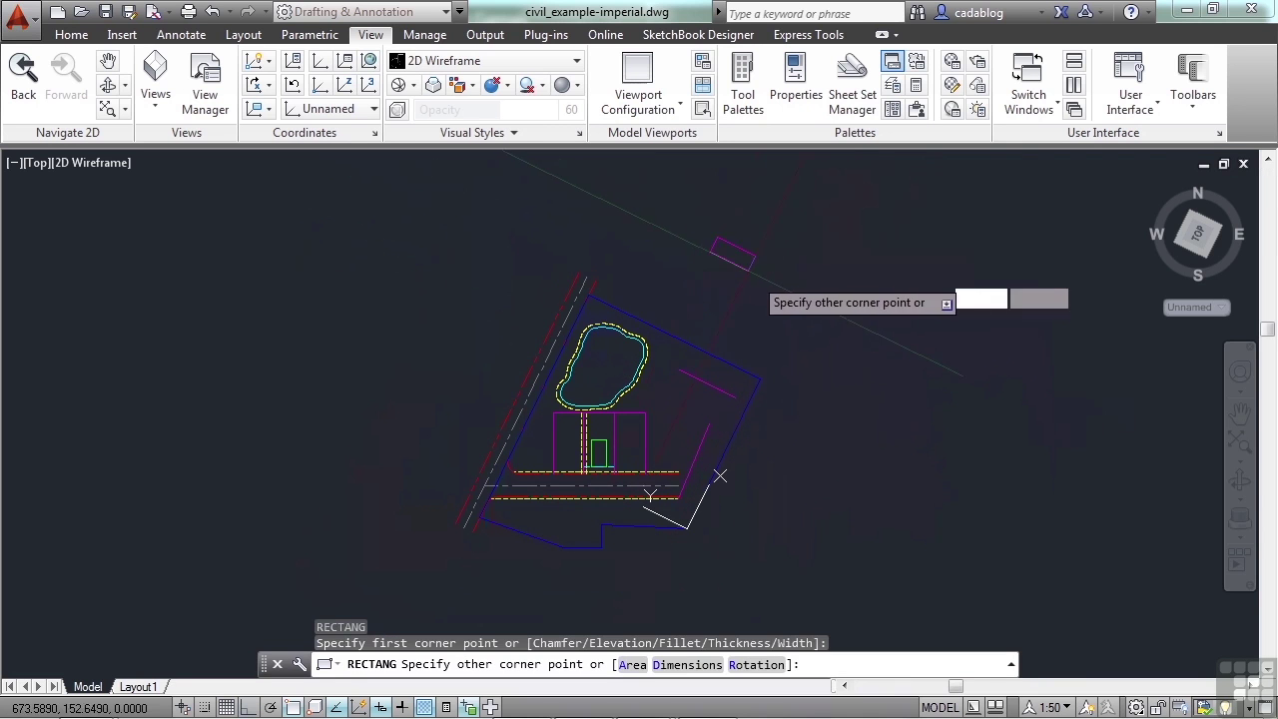
{"action": "left_click", "coordinate": [772, 319]}
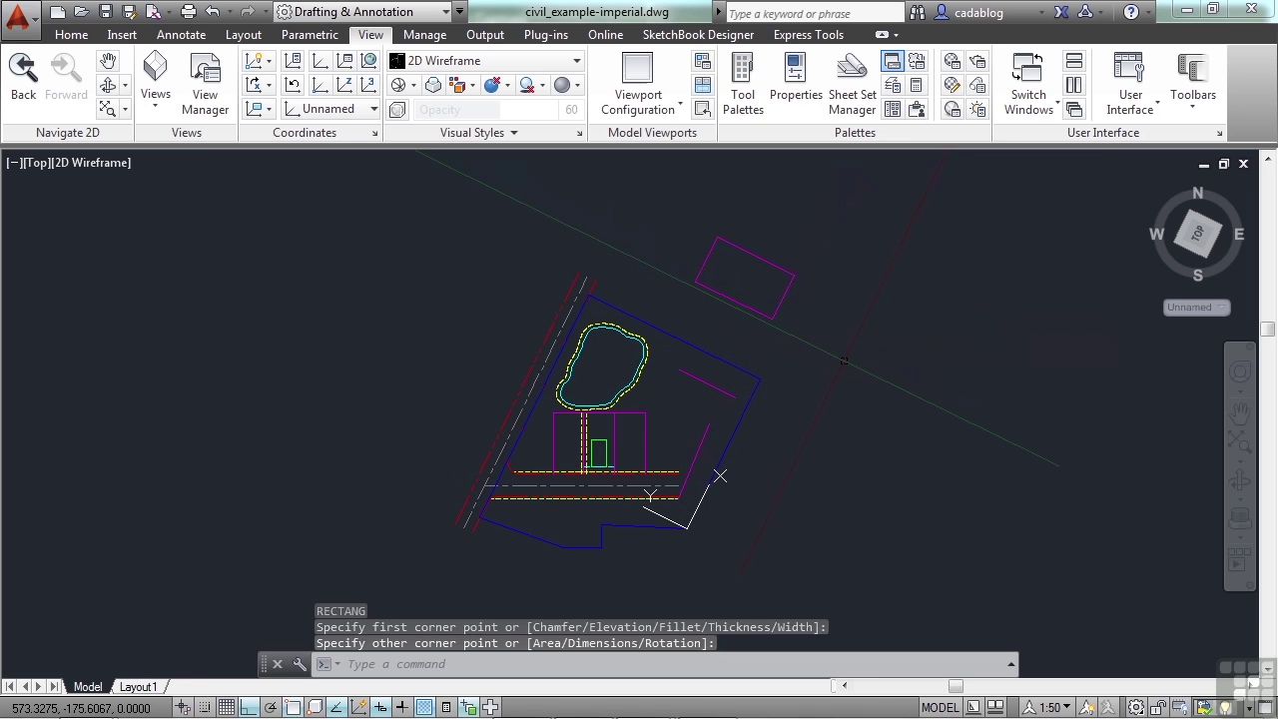
{"action": "scroll", "coordinate": [690, 449], "scroll_direction": "up", "scroll_amount": 4}
{"action": "scroll", "coordinate": [762, 307], "scroll_direction": "up", "scroll_amount": 1}
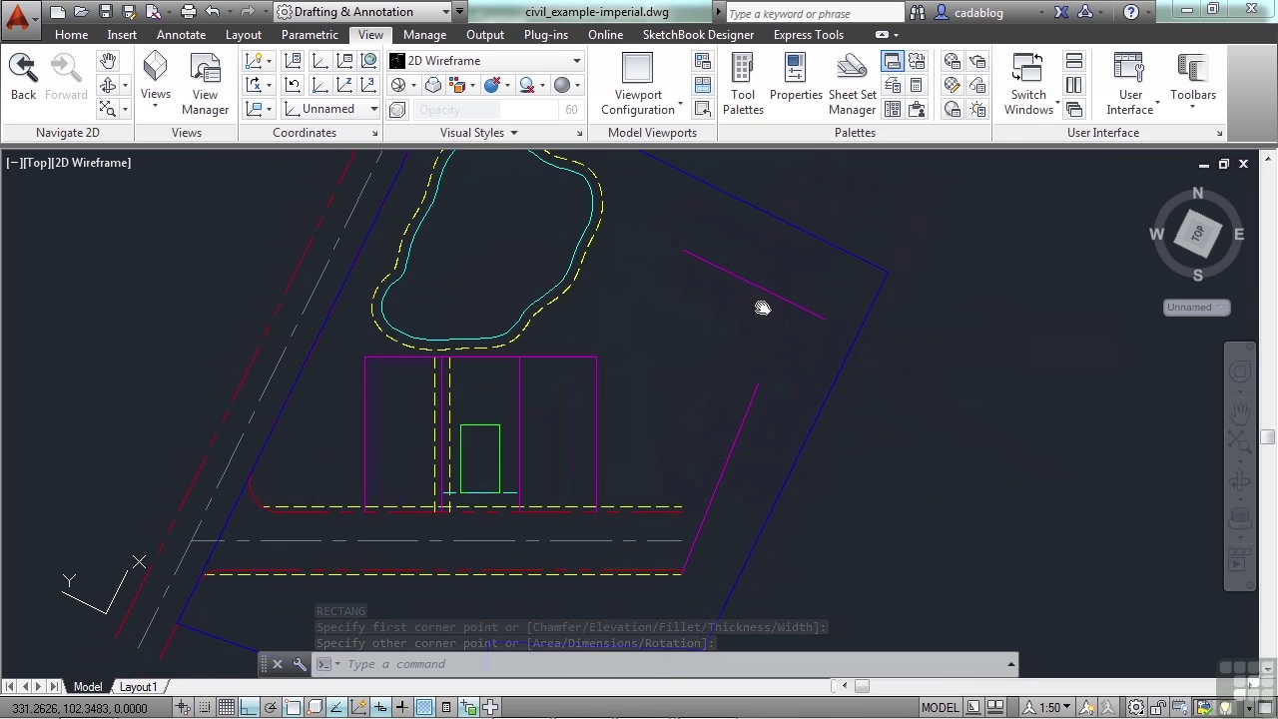
{"action": "middle_click_drag", "start_coordinate": [762, 308], "coordinate": [769, 296]}
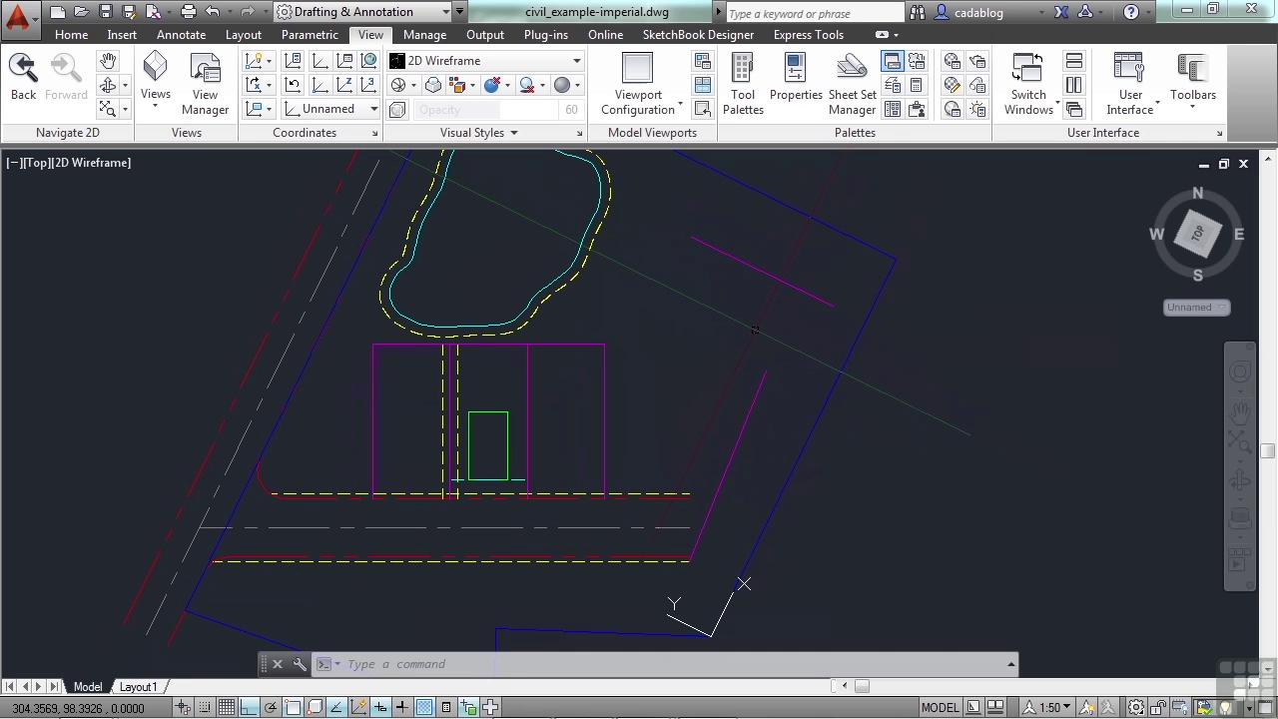
Step: Return the UCS to World using the UCS command's World option
{"action": "type", "text": "ucs"}
{"action": "key", "text": "Return"}
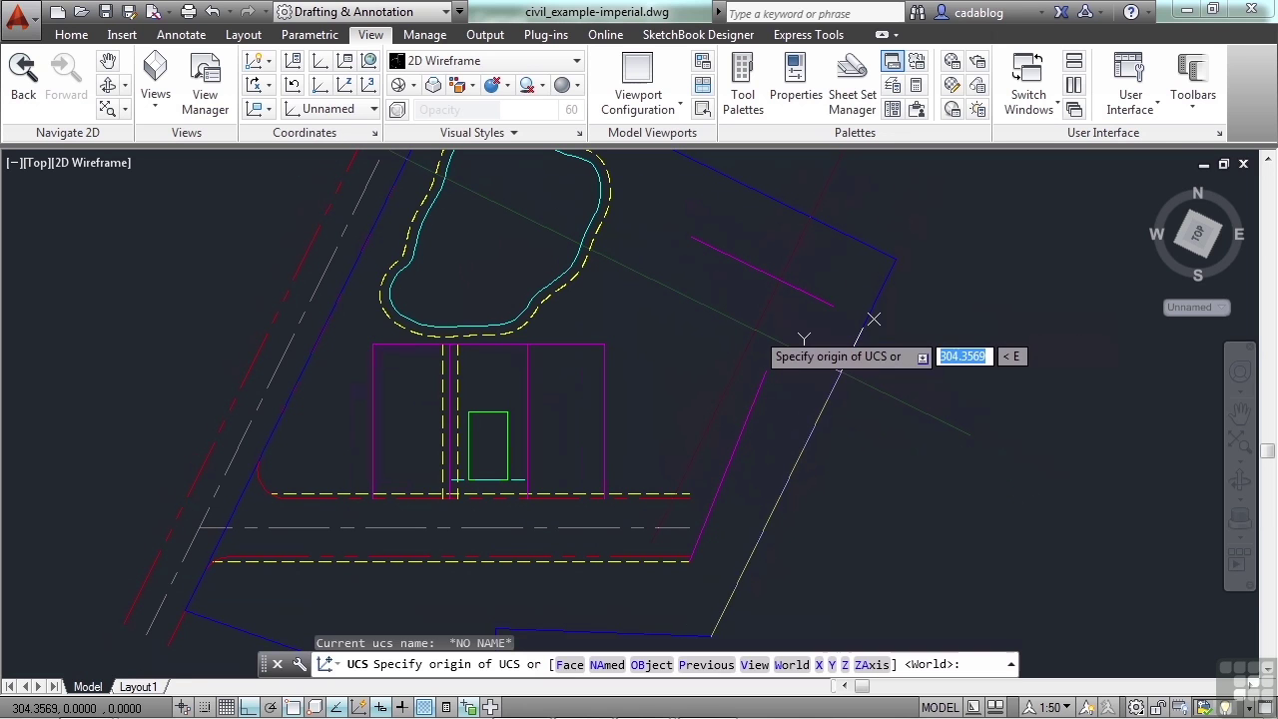
{"action": "scroll", "coordinate": [834, 310], "scroll_direction": "down", "scroll_amount": 1}
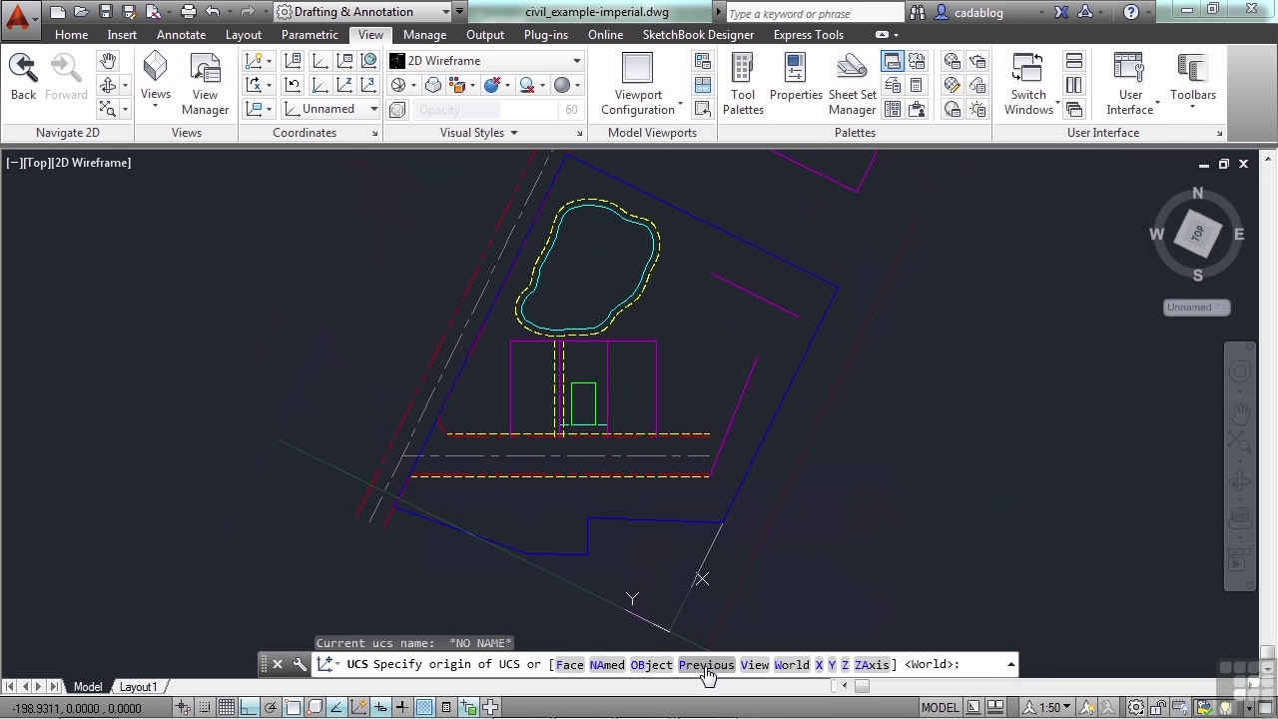
{"action": "left_click", "coordinate": [792, 666]}
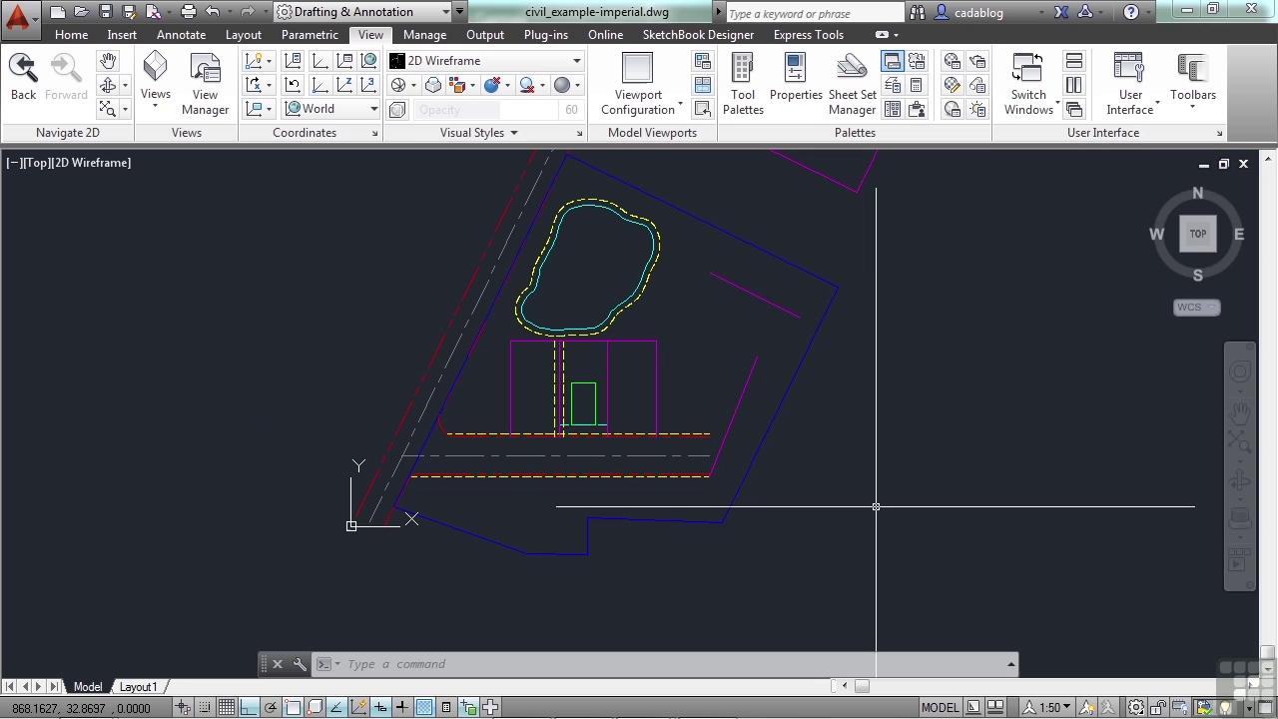
{"action": "type", "text": "ucs"}
{"action": "key", "text": "Return"}
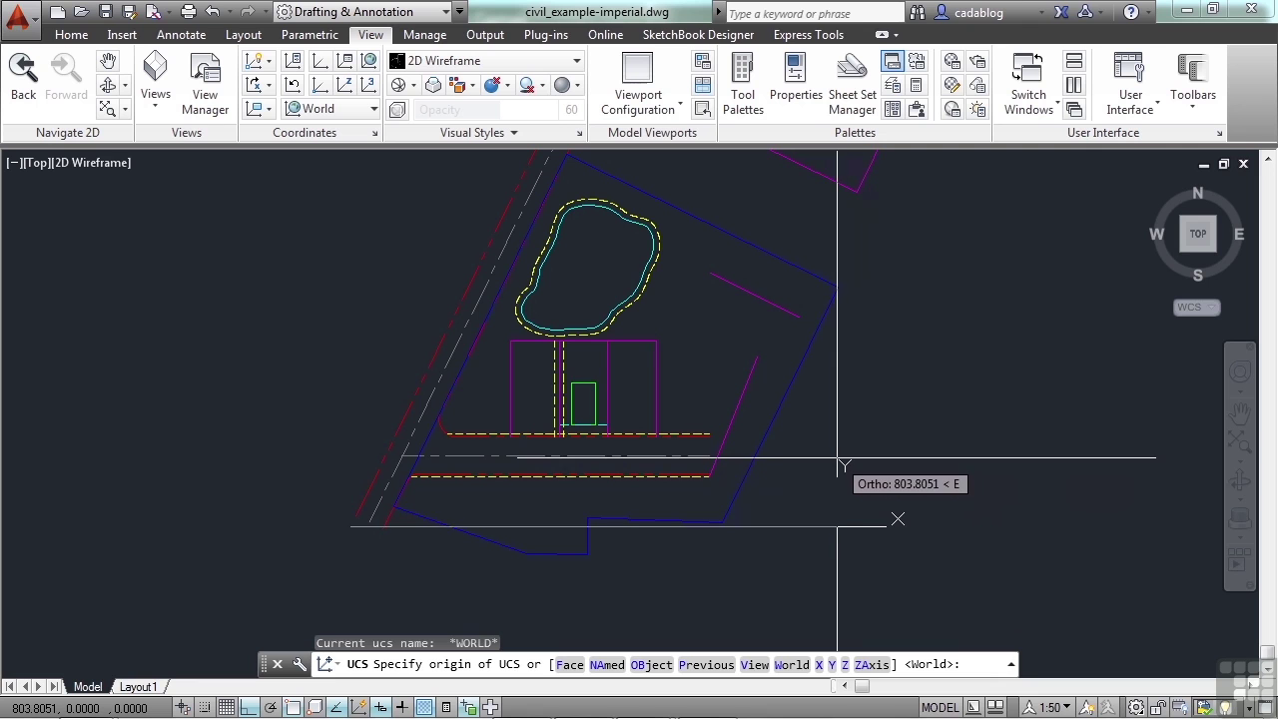
{"action": "left_click", "coordinate": [820, 665]}
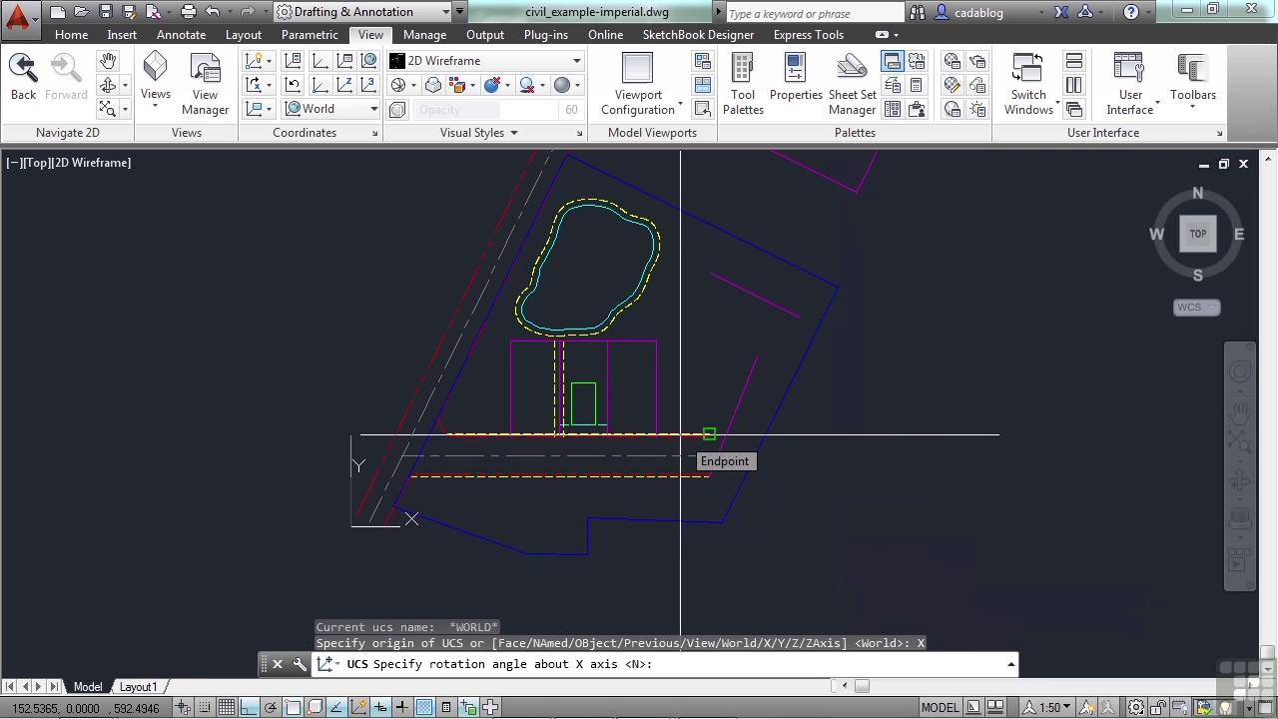
{"action": "key", "text": "F8"}
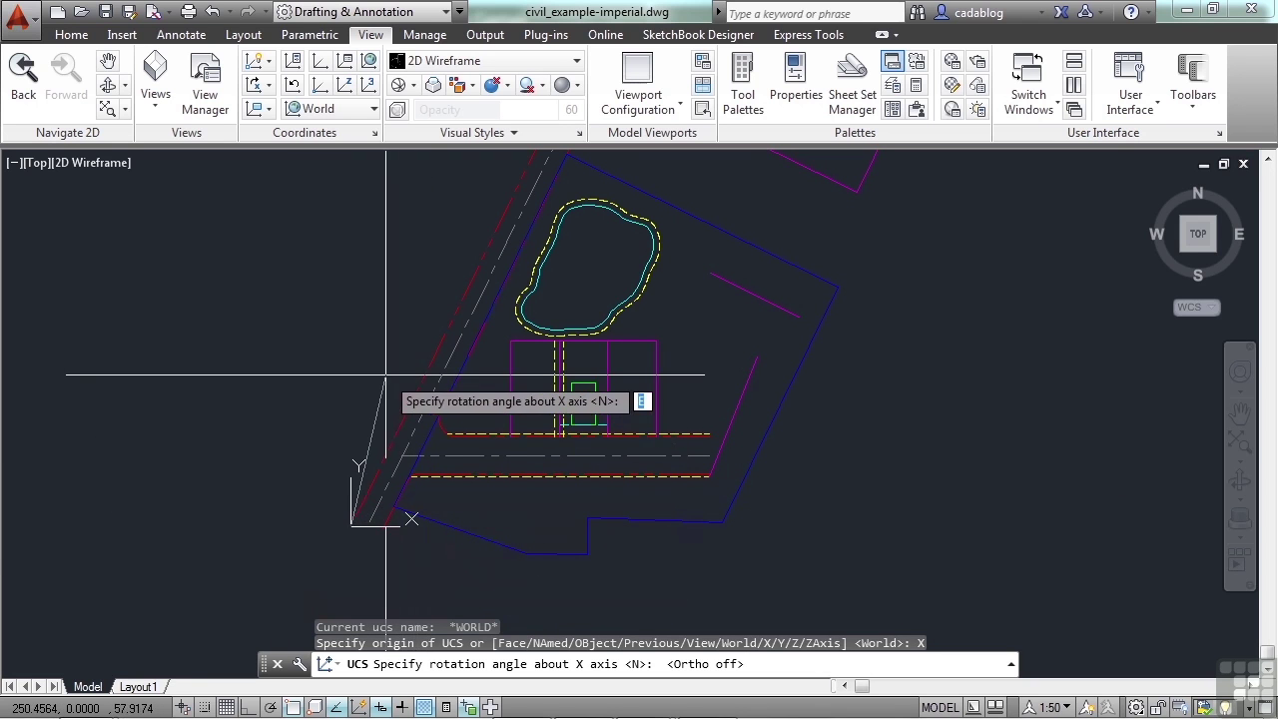
{"action": "key", "text": "F8"}
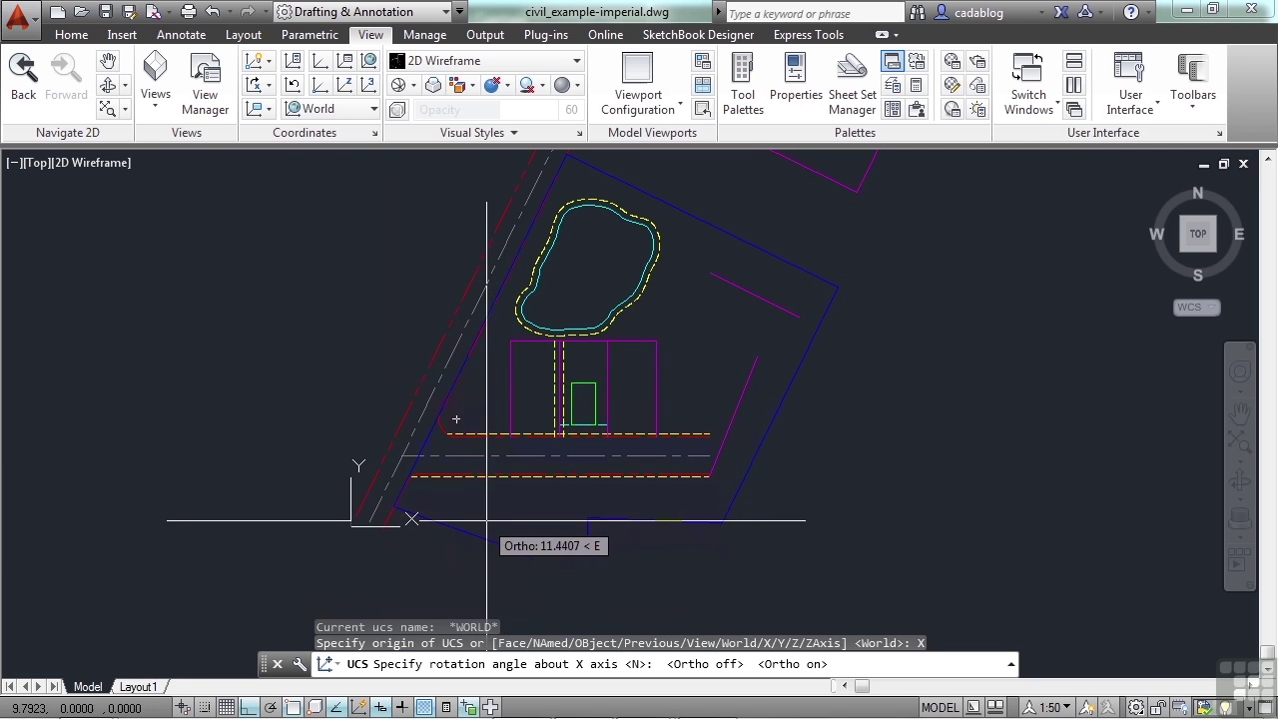
{"action": "key", "text": "F8"}
{"action": "scroll", "coordinate": [569, 409], "scroll_direction": "up", "scroll_amount": 5}
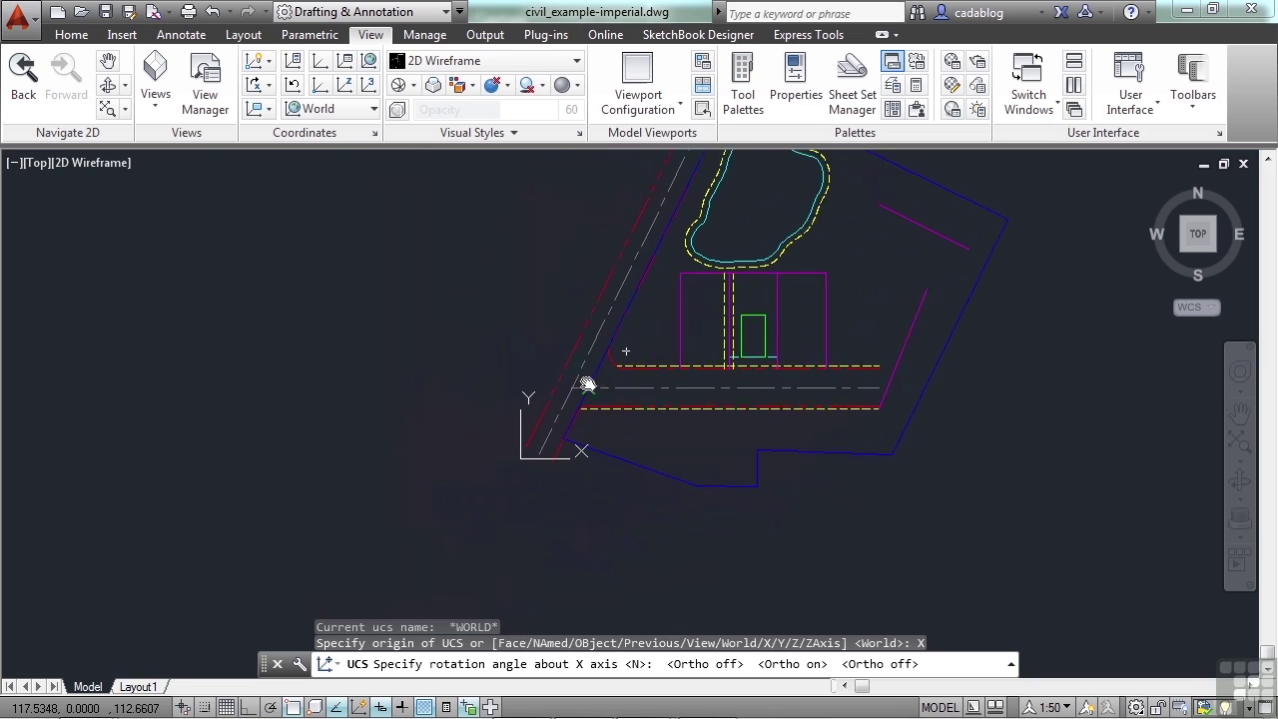
{"action": "key", "text": "Return"}
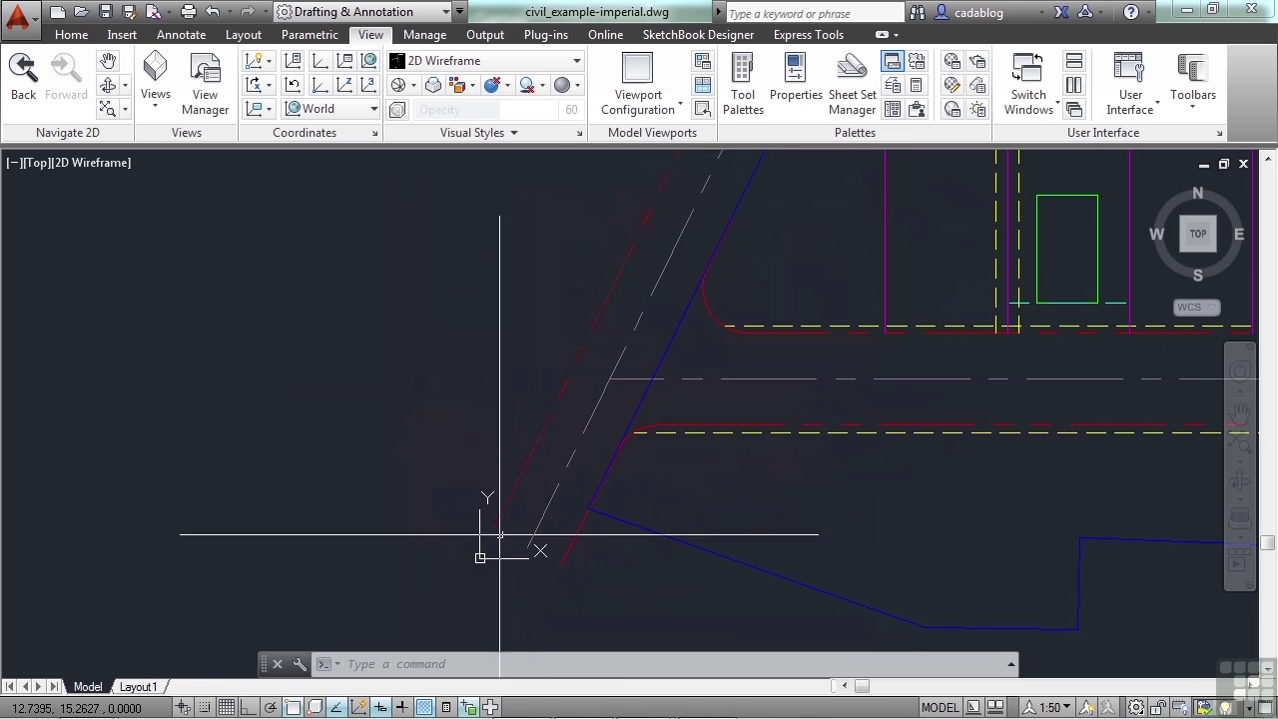
Step: Reset the UCS to World with UCS, W
{"action": "type", "text": "ucs"}
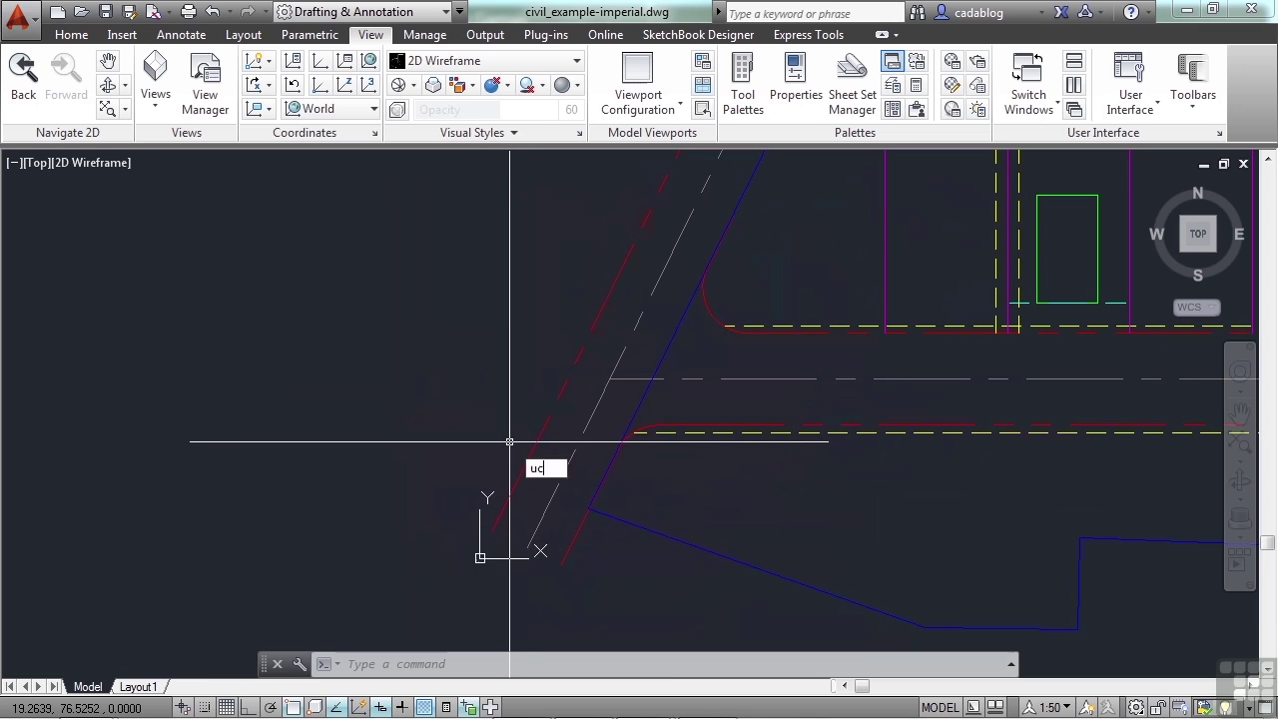
{"action": "key", "text": "Return"}
{"action": "type", "text": "w"}
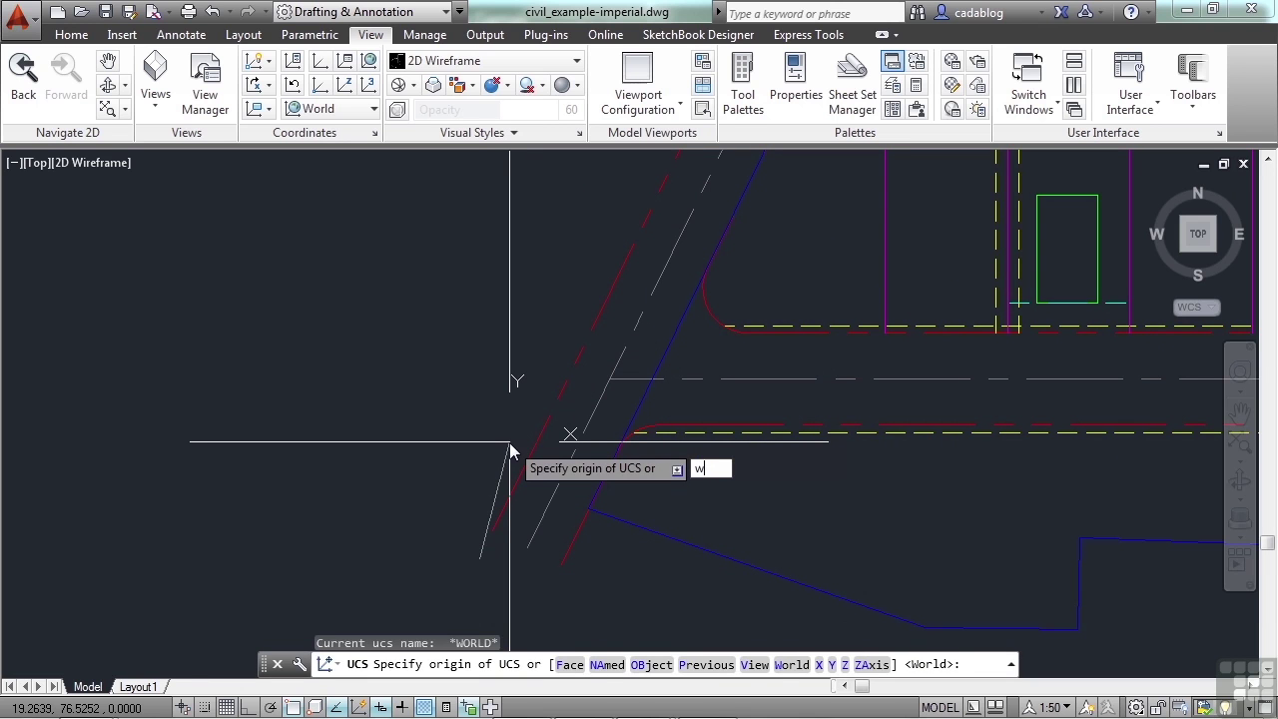
{"action": "key", "text": "Return"}
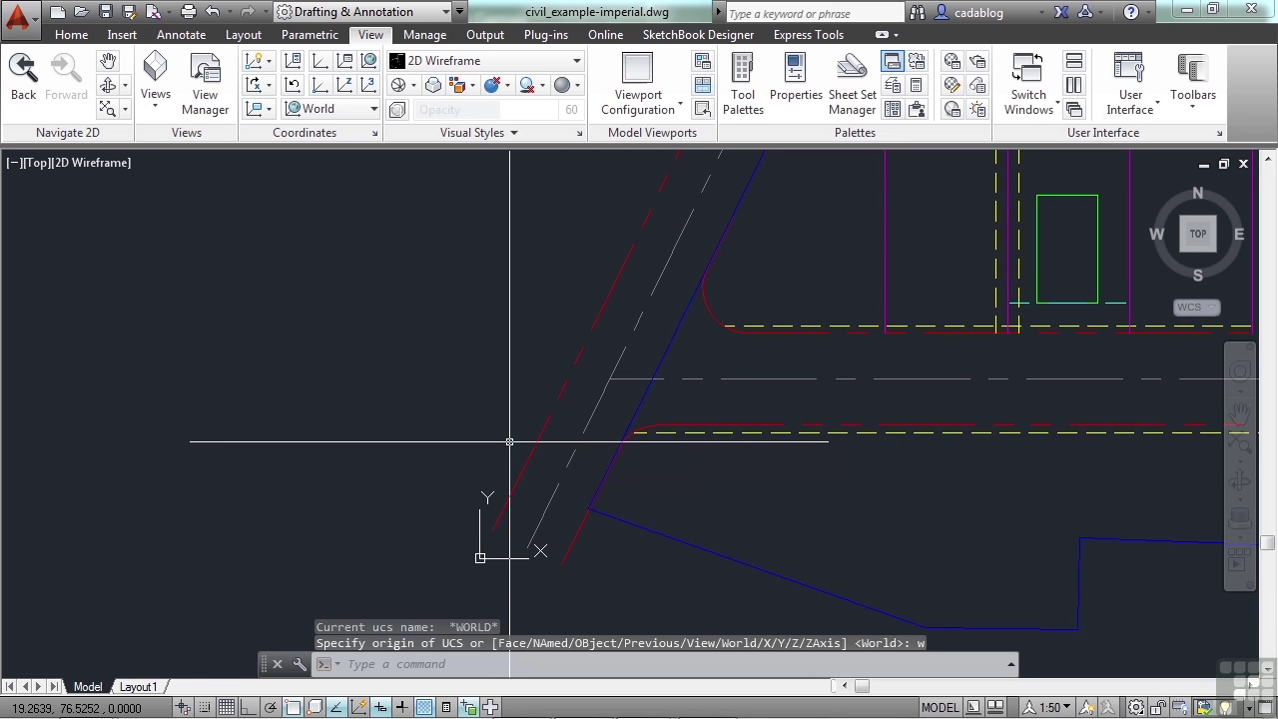
Step: Rotate the UCS about Z to align with the lot's road-side boundary
{"action": "type", "text": "ucs"}
{"action": "key", "text": "Return"}
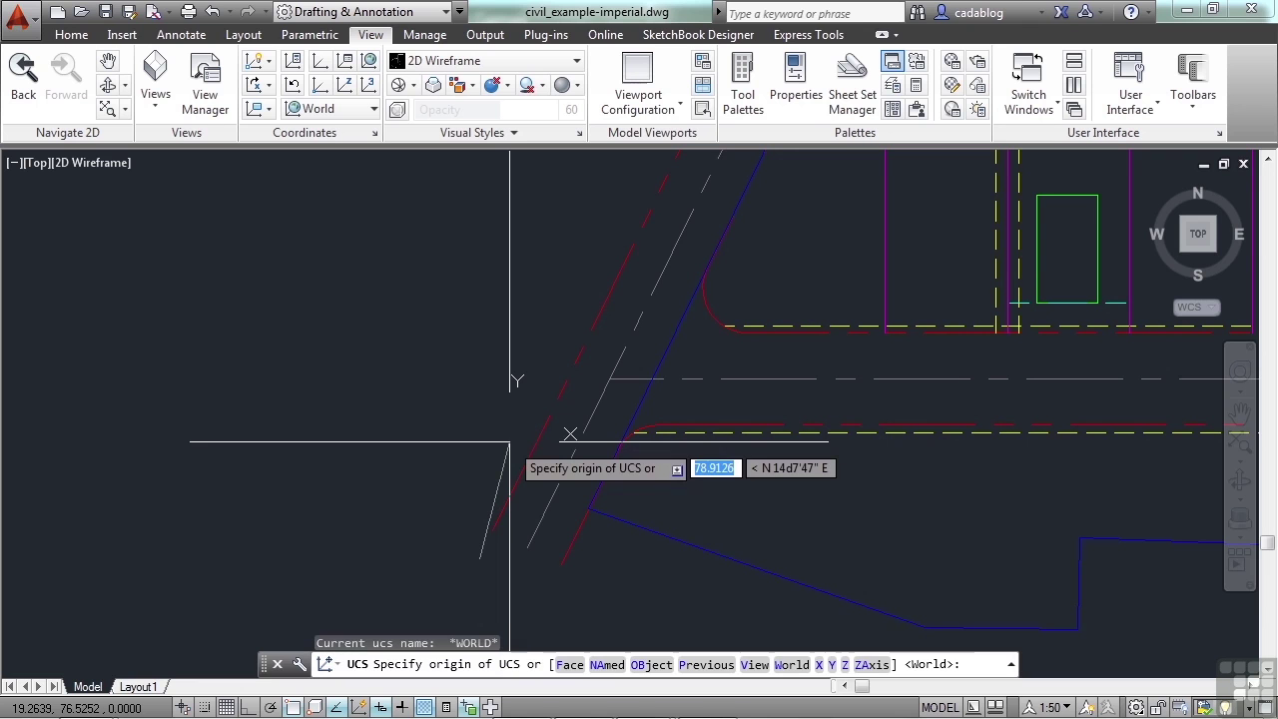
{"action": "type", "text": "z"}
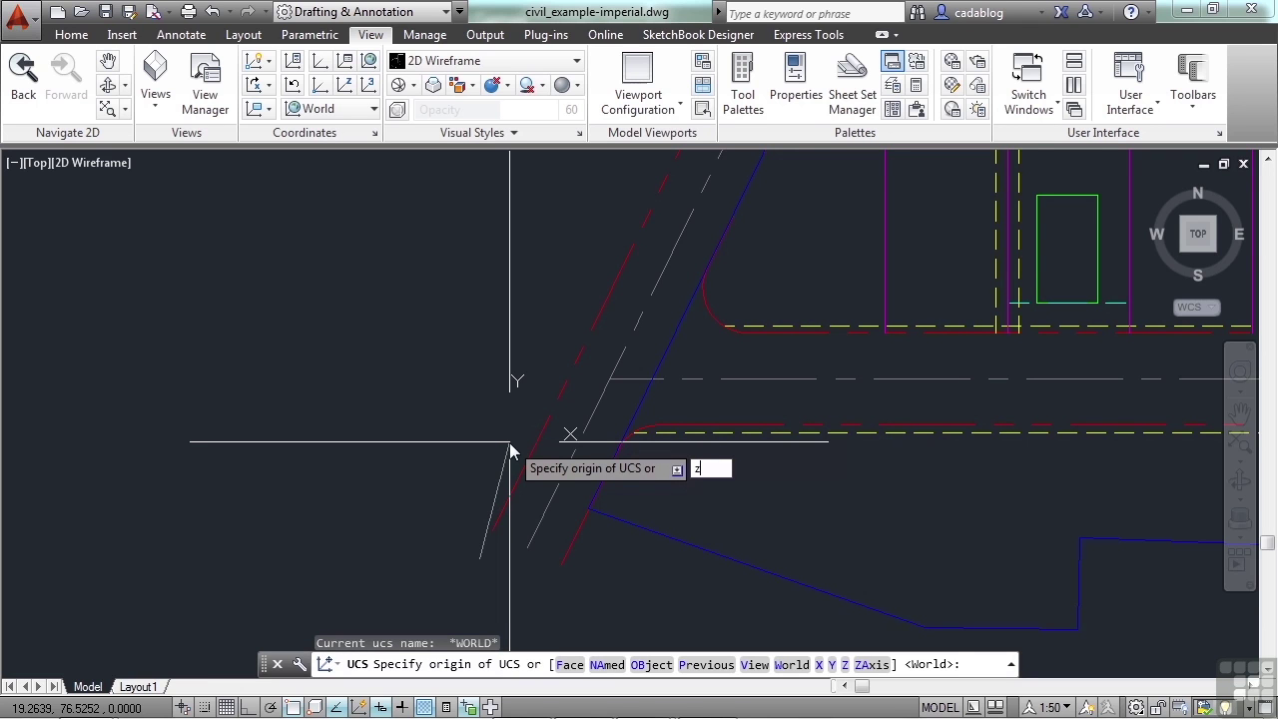
{"action": "key", "text": "Return"}
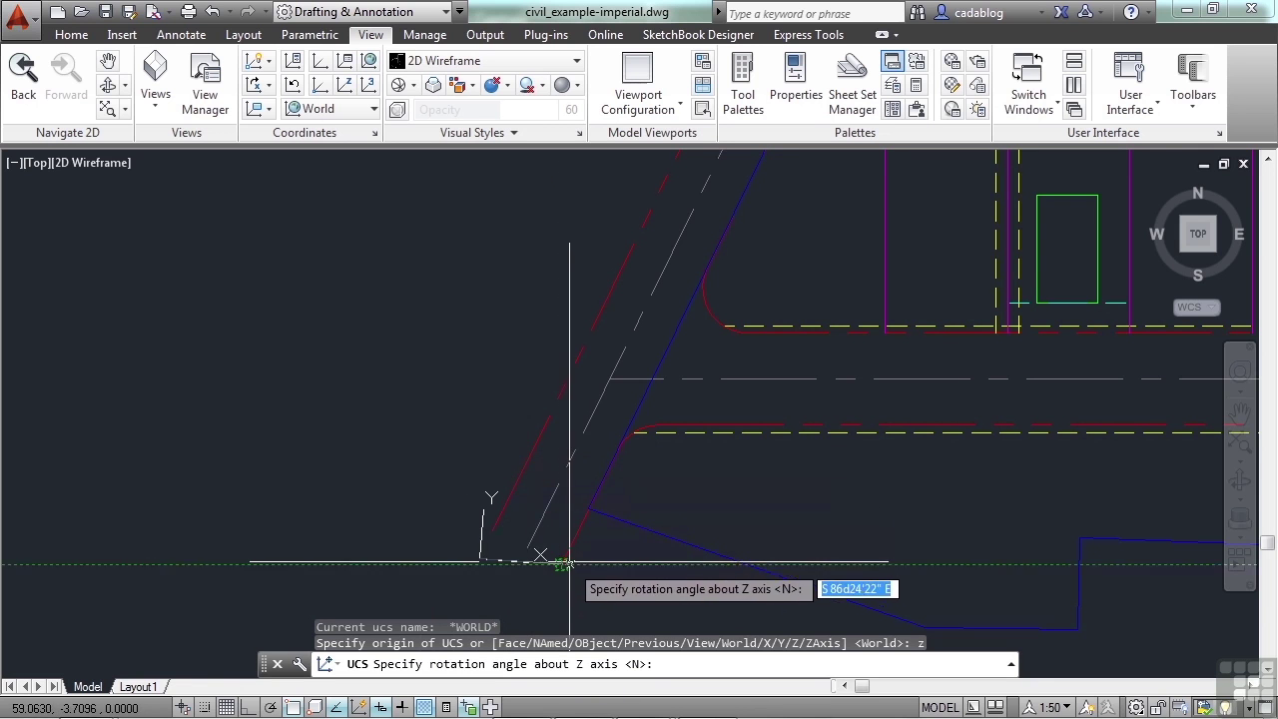
{"action": "scroll", "coordinate": [527, 433], "scroll_direction": "down", "scroll_amount": 2}
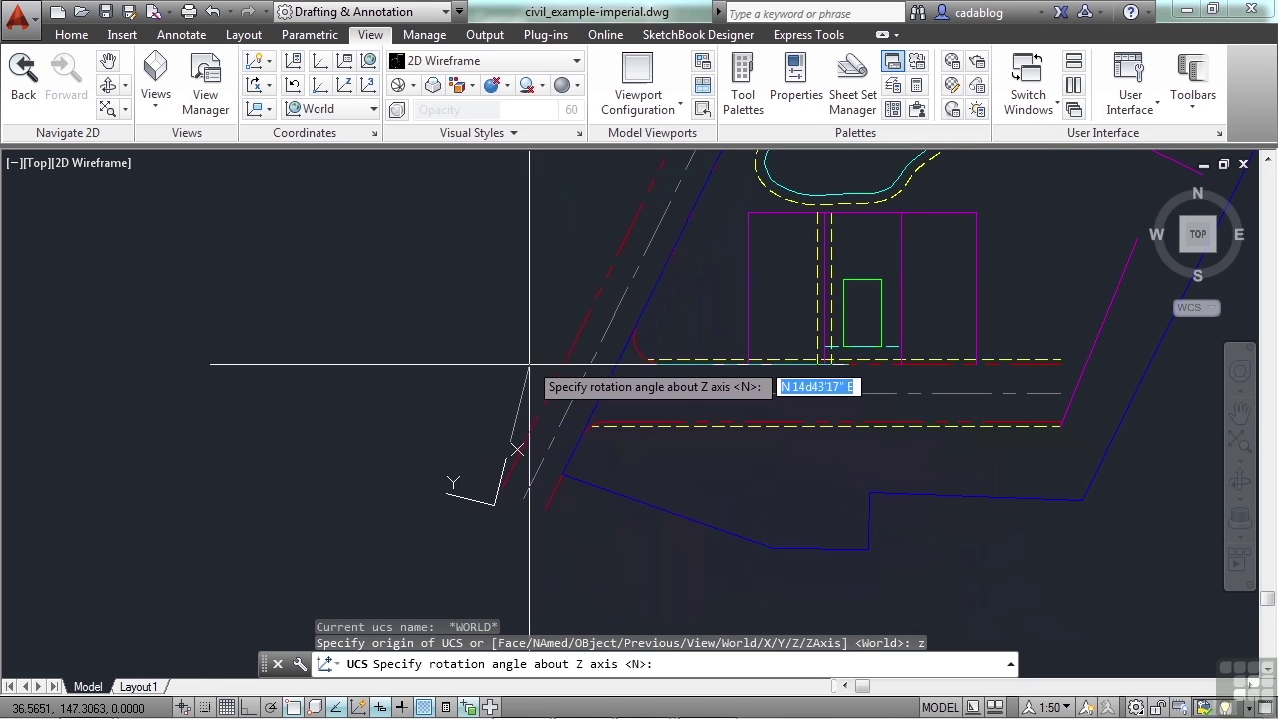
{"action": "left_click", "coordinate": [683, 296]}
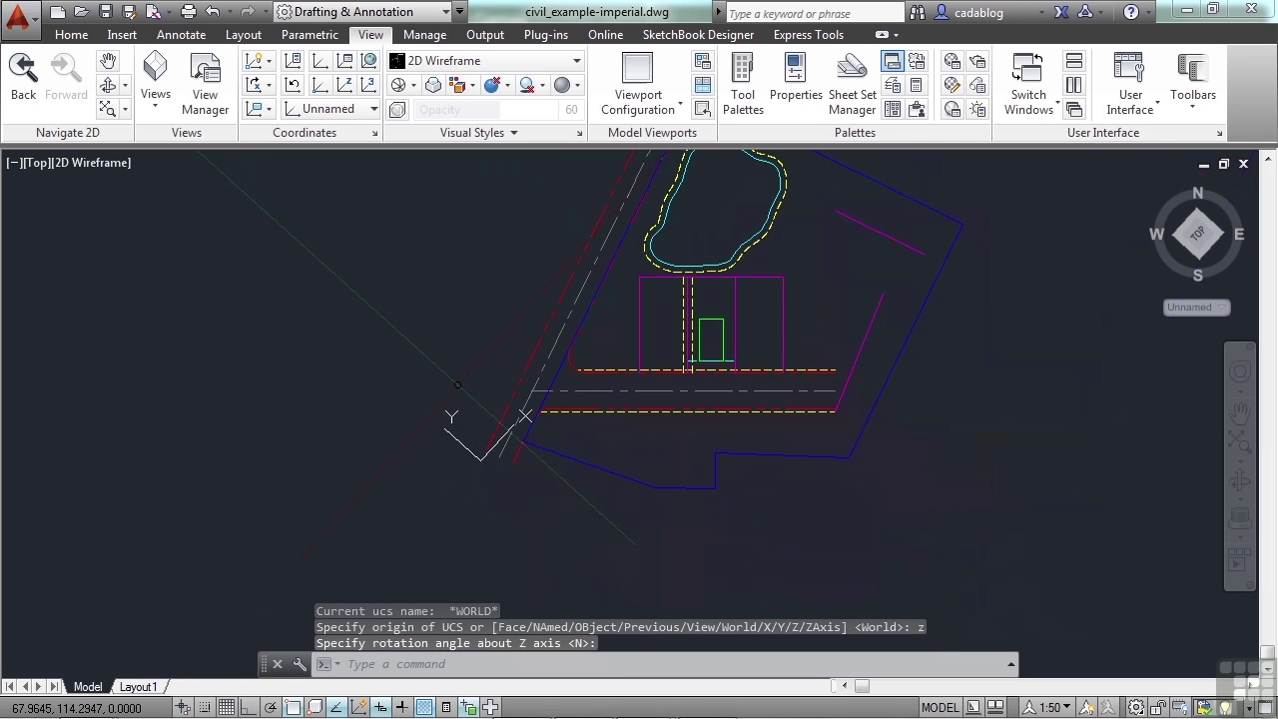
Step: Show the World plan view with PLAN and reset the UCS to World
{"action": "type", "text": "plan"}
{"action": "key", "text": "Return"}
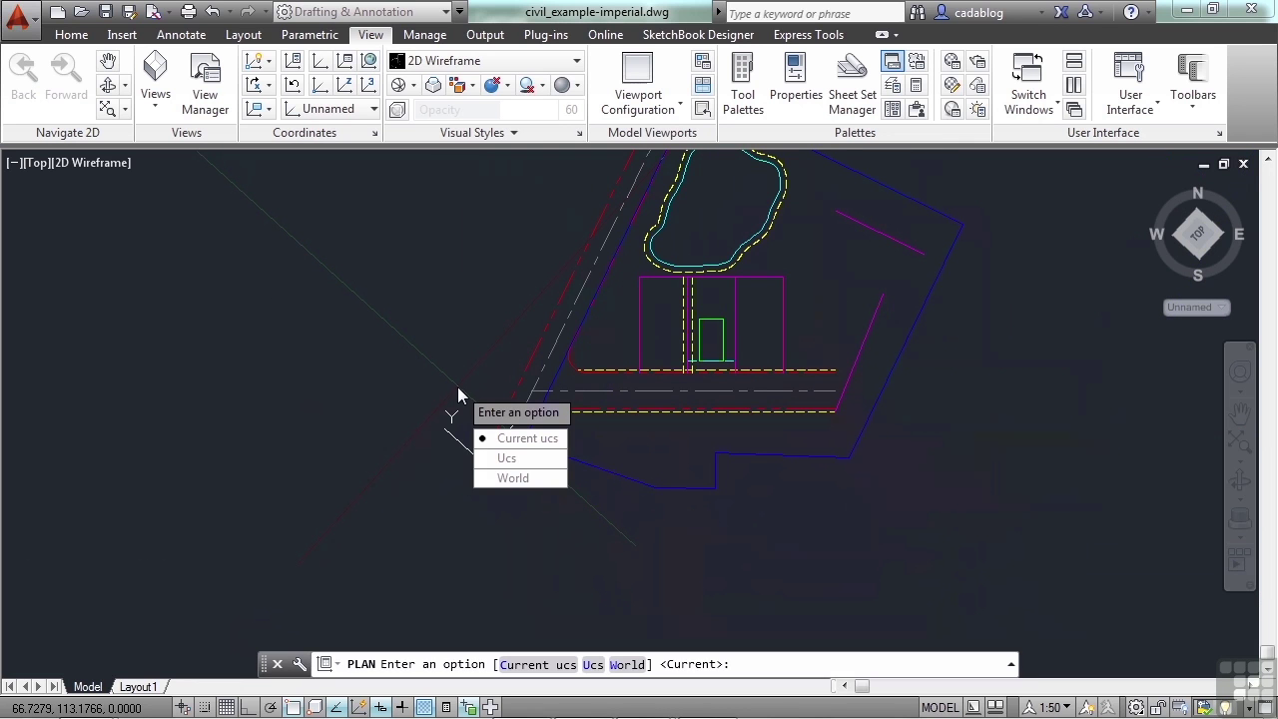
{"action": "type", "text": "w"}
{"action": "key", "text": "Return"}
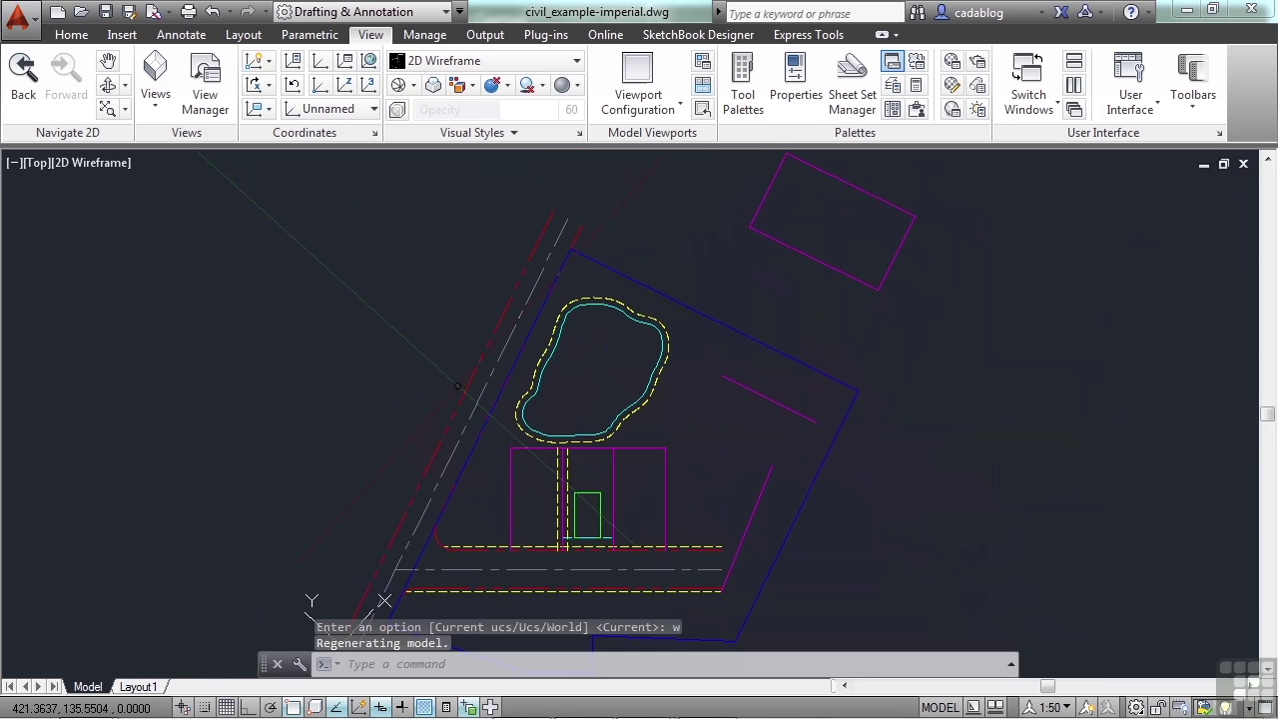
{"action": "type", "text": "ucs"}
{"action": "key", "text": "Return"}
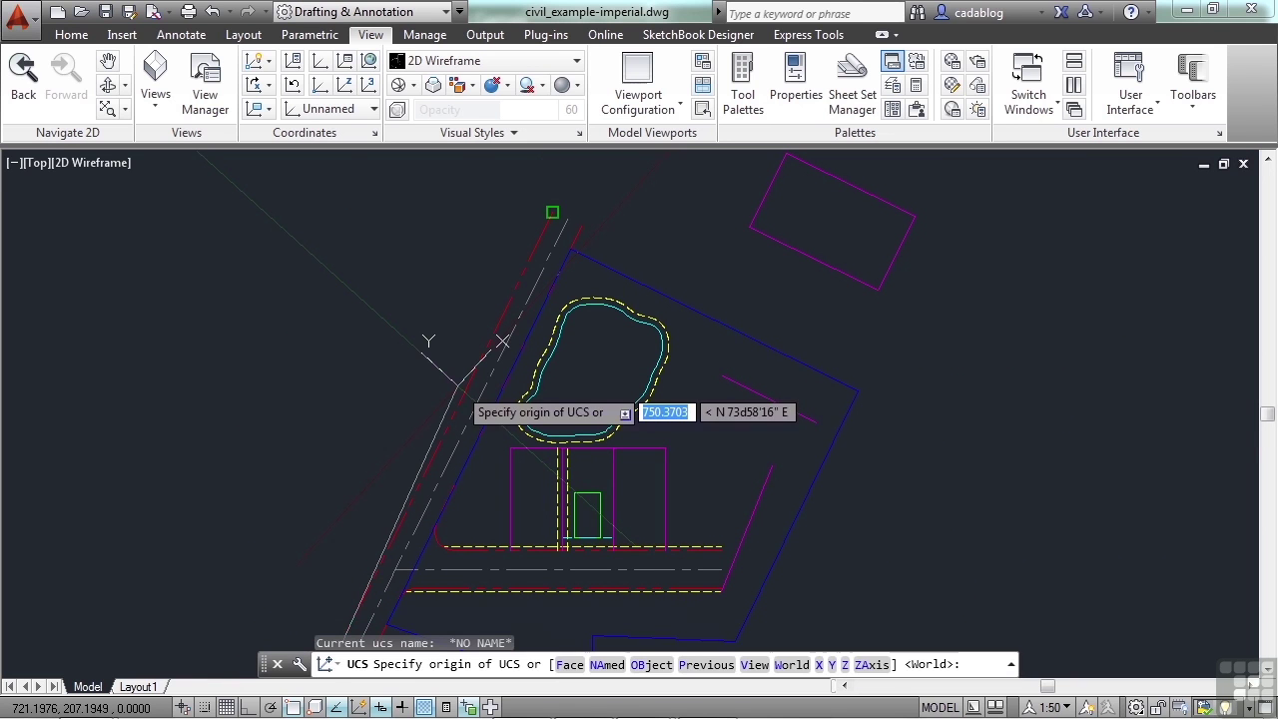
{"action": "type", "text": "w"}
{"action": "key", "text": "Return"}
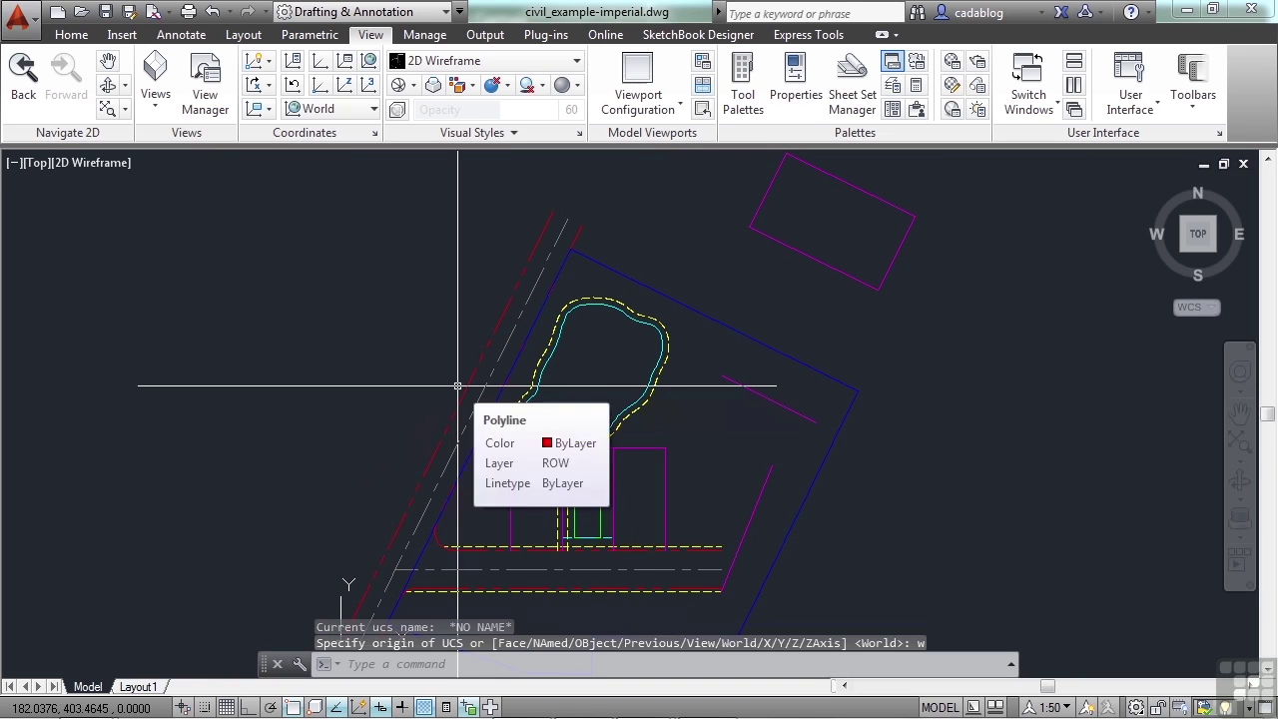
Step: Reapply the World plan view and zoom to frame the site plan
{"action": "scroll", "coordinate": [458, 386], "scroll_direction": "down", "scroll_amount": 4}
{"action": "type", "text": "p"}
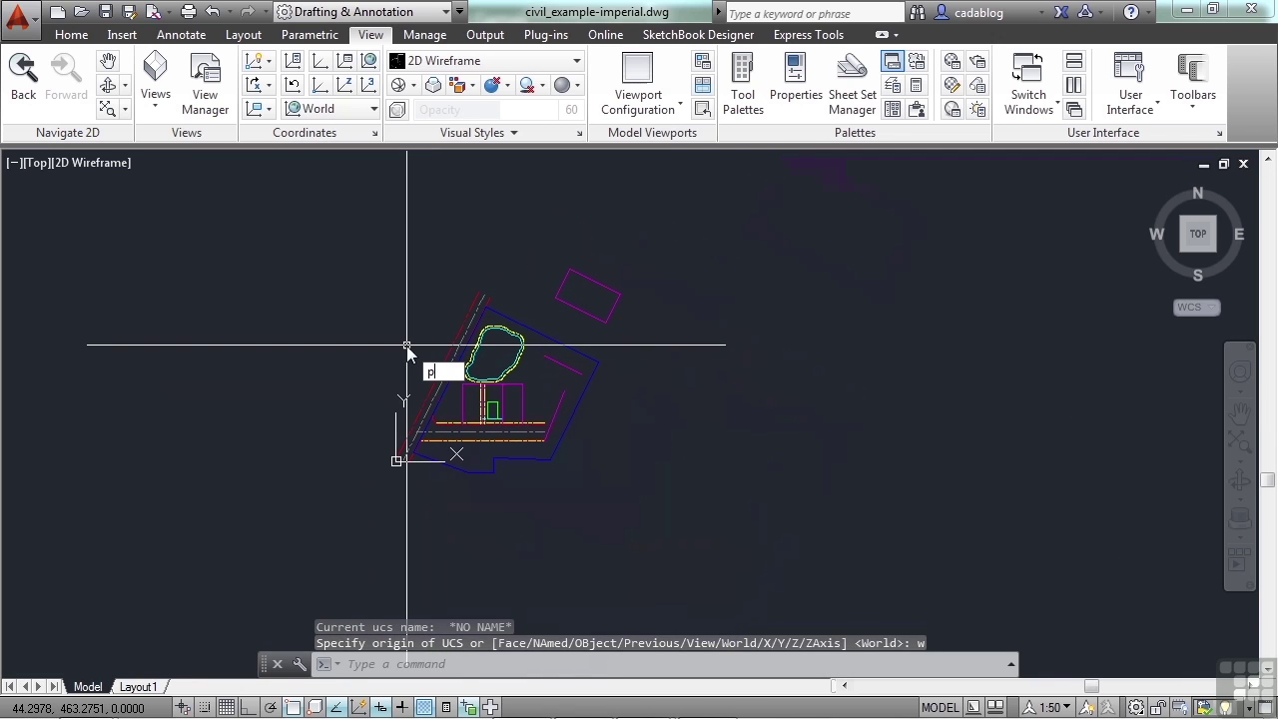
{"action": "type", "text": "lan"}
{"action": "key", "text": "Return"}
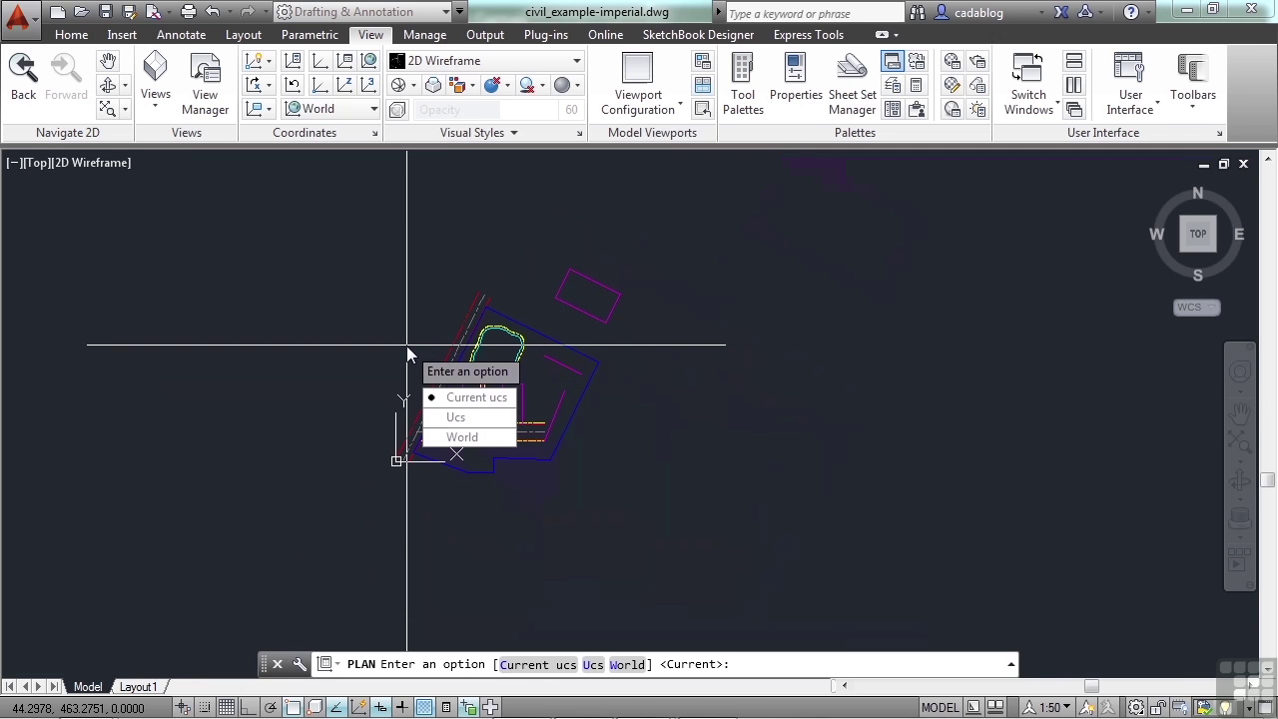
{"action": "type", "text": "w"}
{"action": "key", "text": "Return"}
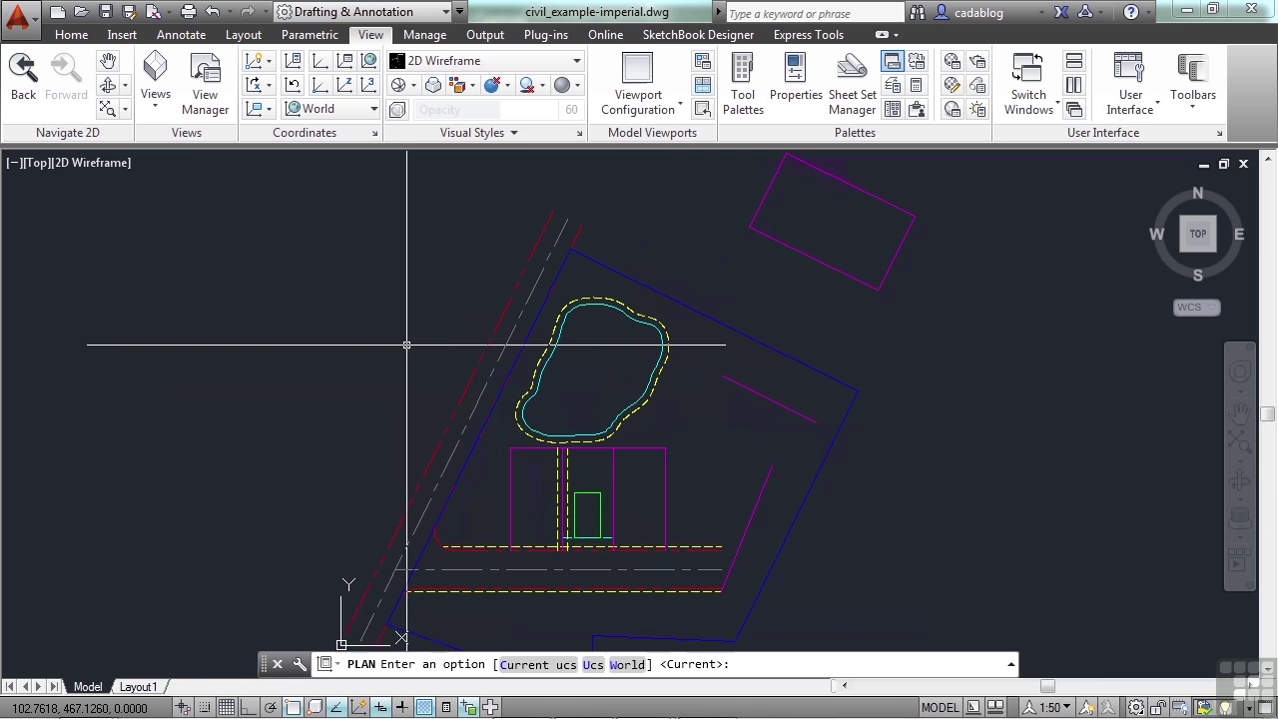
{"action": "scroll", "coordinate": [406, 345], "scroll_direction": "down", "scroll_amount": 5}
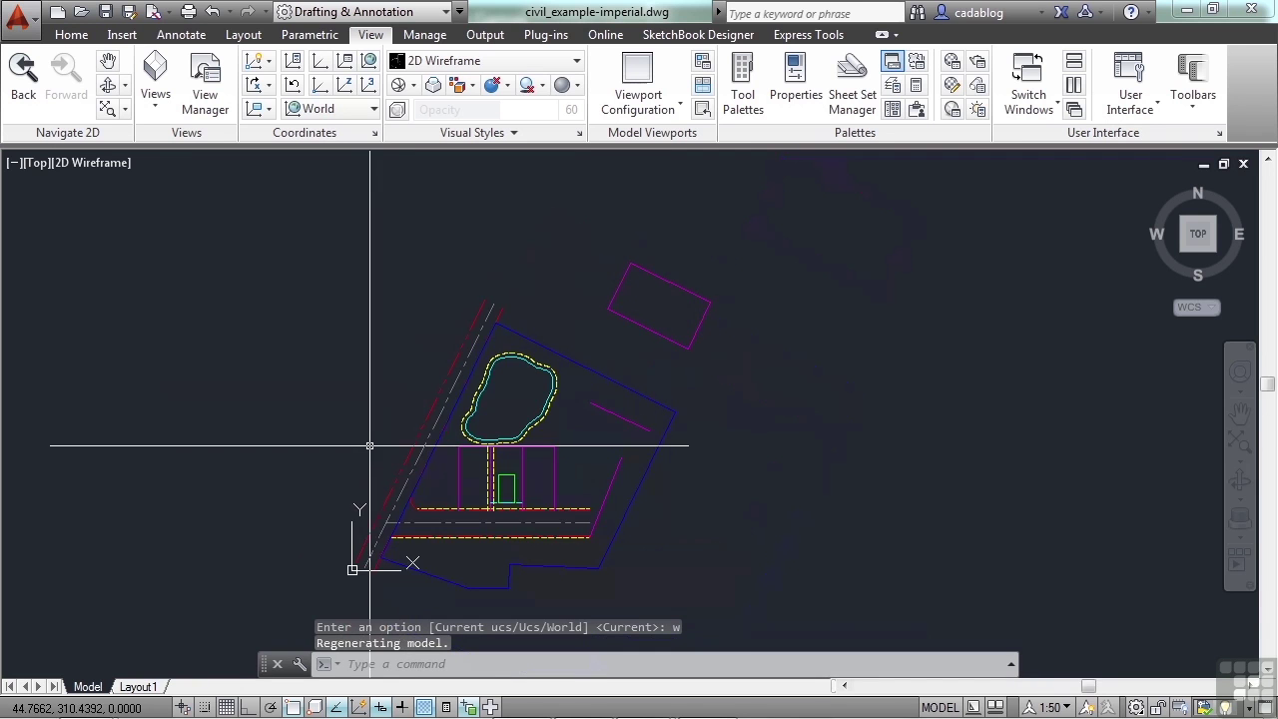
{"action": "scroll", "coordinate": [443, 520], "scroll_direction": "up", "scroll_amount": 3}
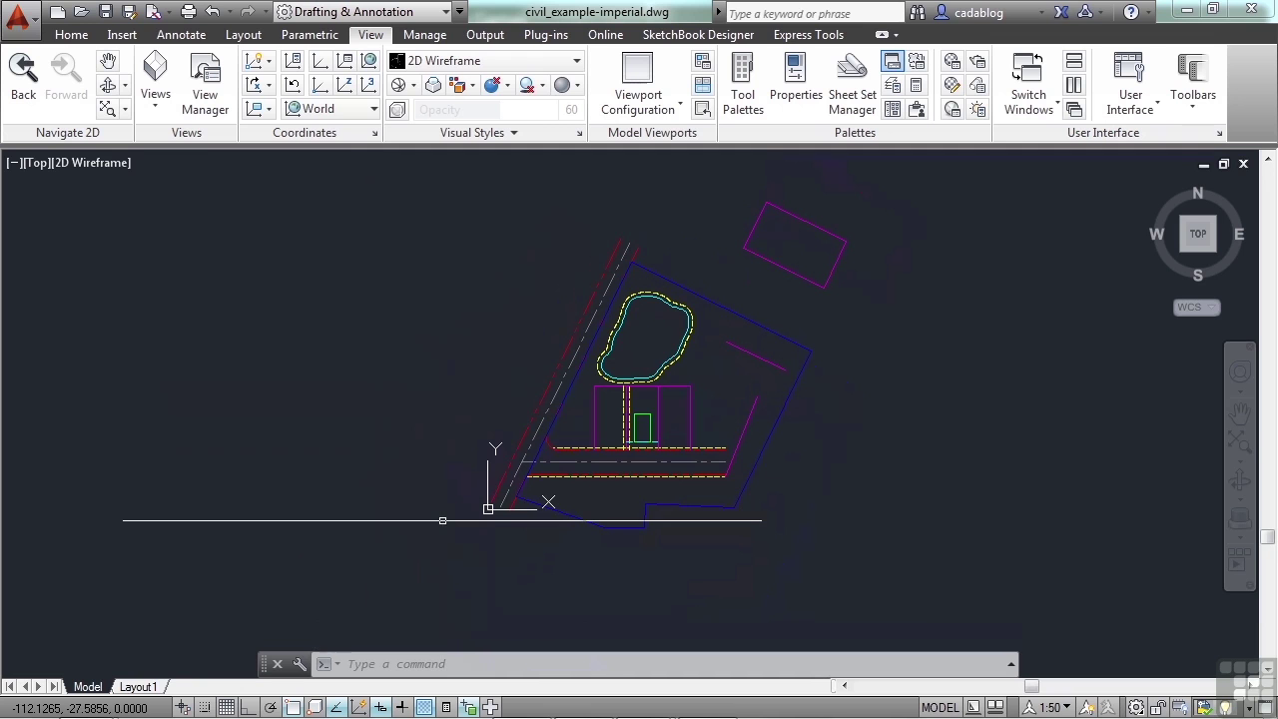
{"action": "scroll", "coordinate": [467, 535], "scroll_direction": "up", "scroll_amount": 2}
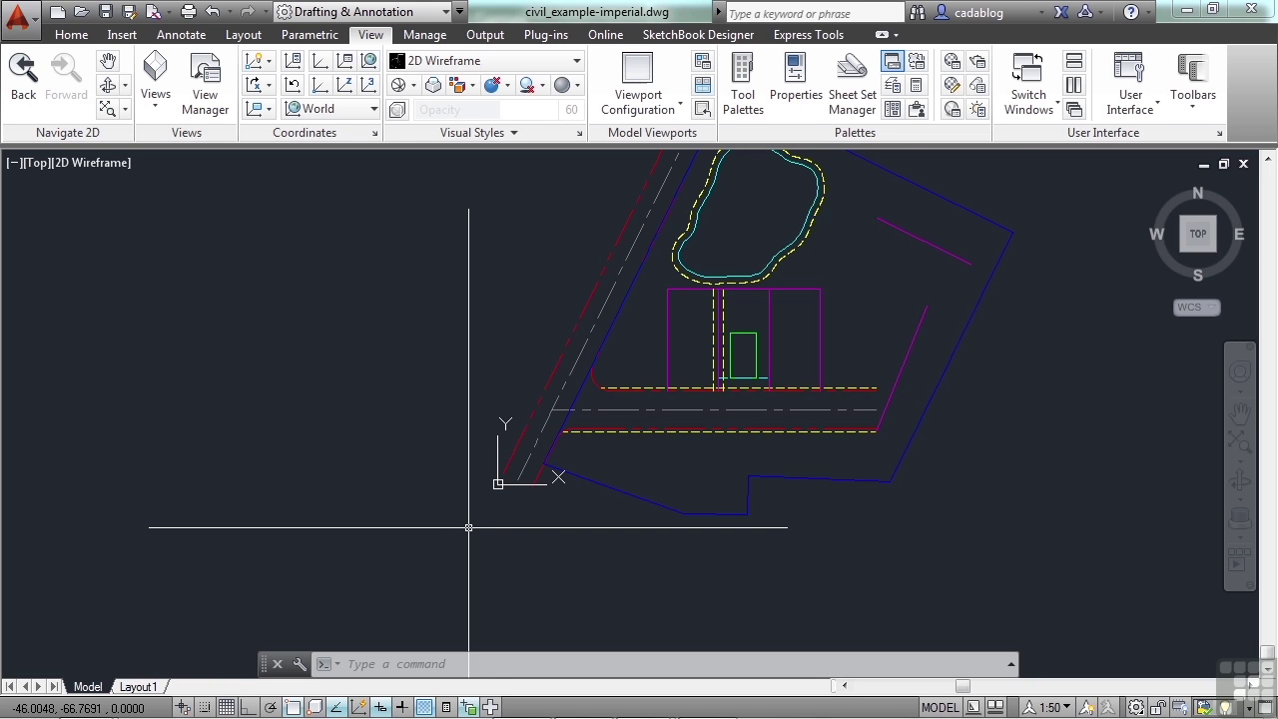
{"action": "scroll", "coordinate": [469, 528], "scroll_direction": "up", "scroll_amount": 3}
{"action": "left_click", "coordinate": [512, 487]}
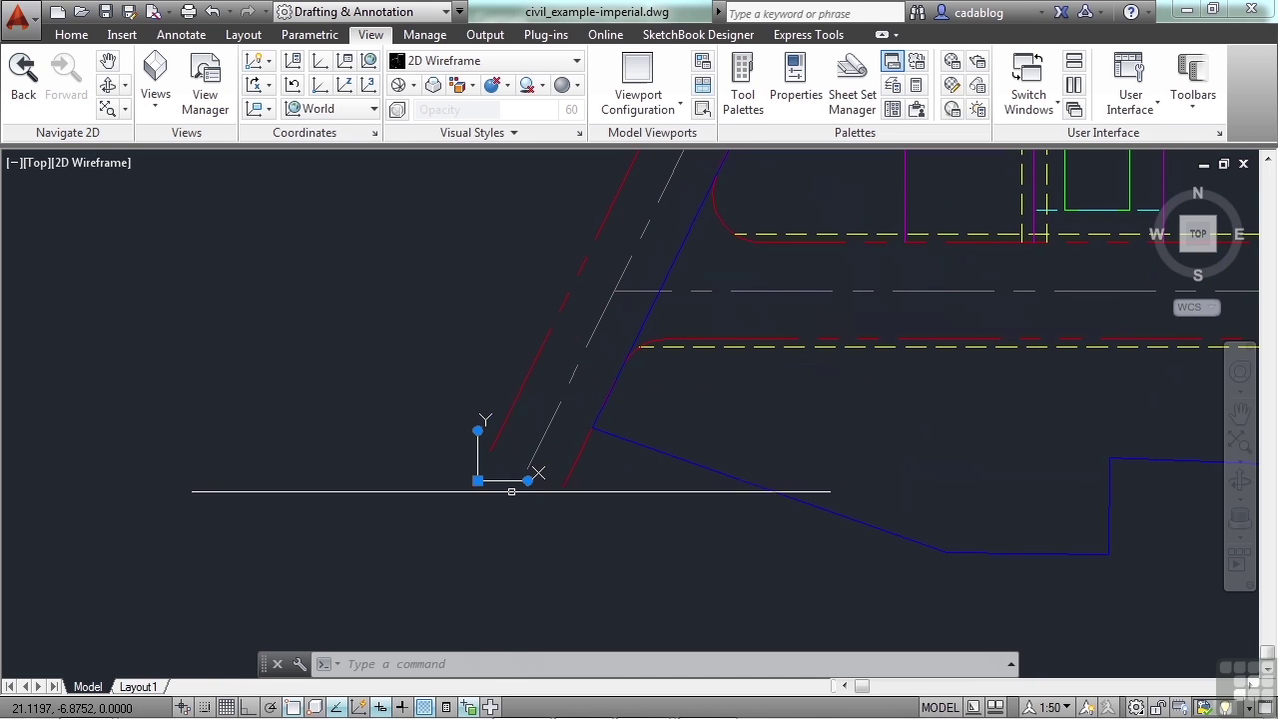
{"action": "mouse_move", "coordinate": [529, 480]}
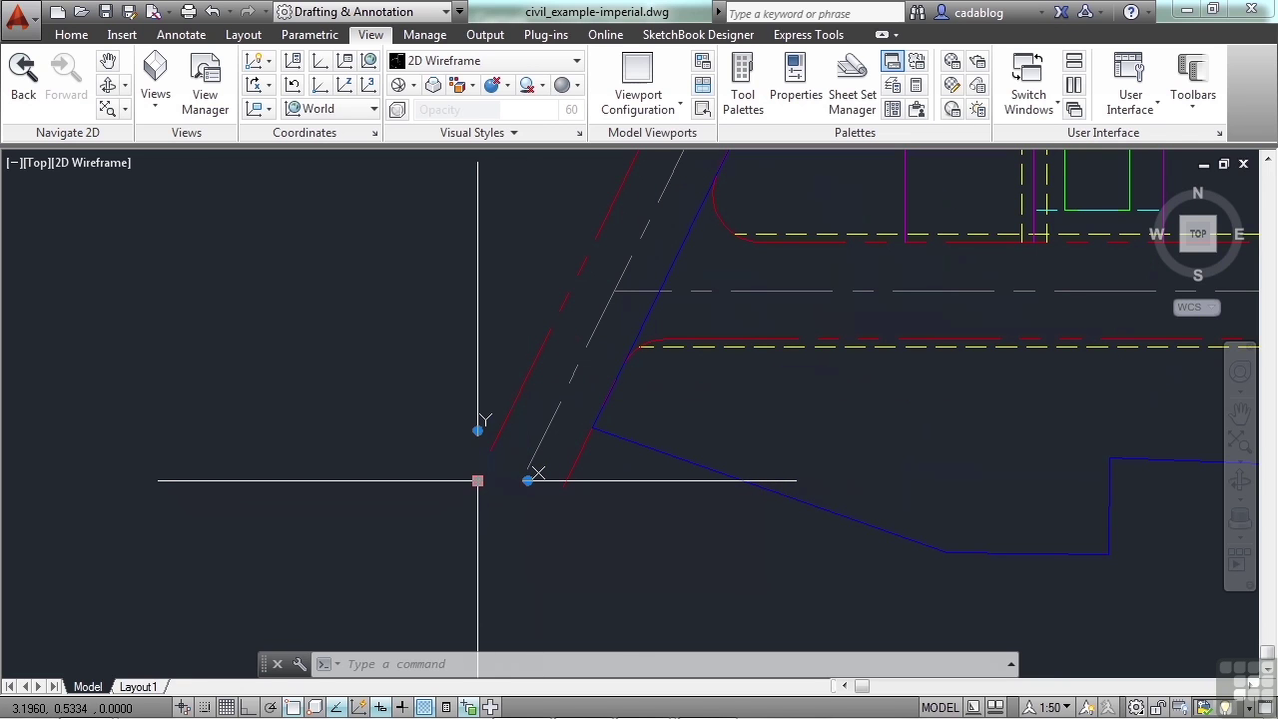
{"action": "mouse_move", "coordinate": [478, 431]}
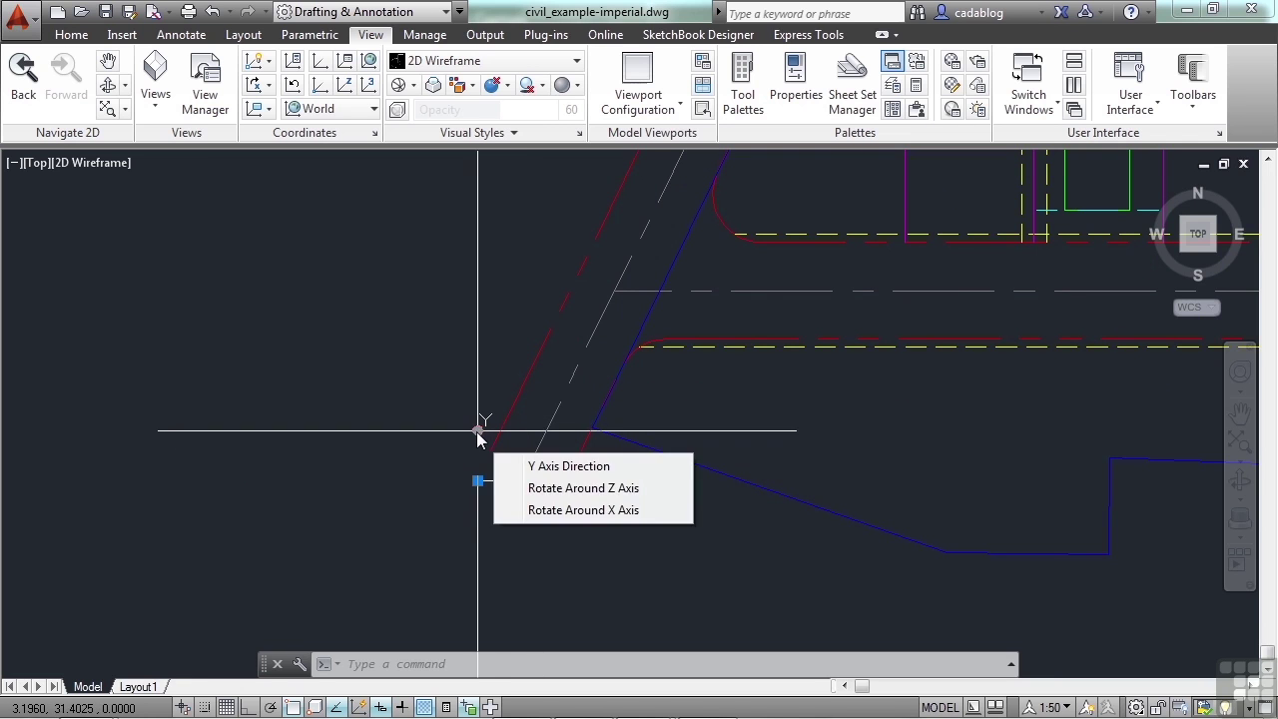
{"action": "left_click", "coordinate": [527, 480]}
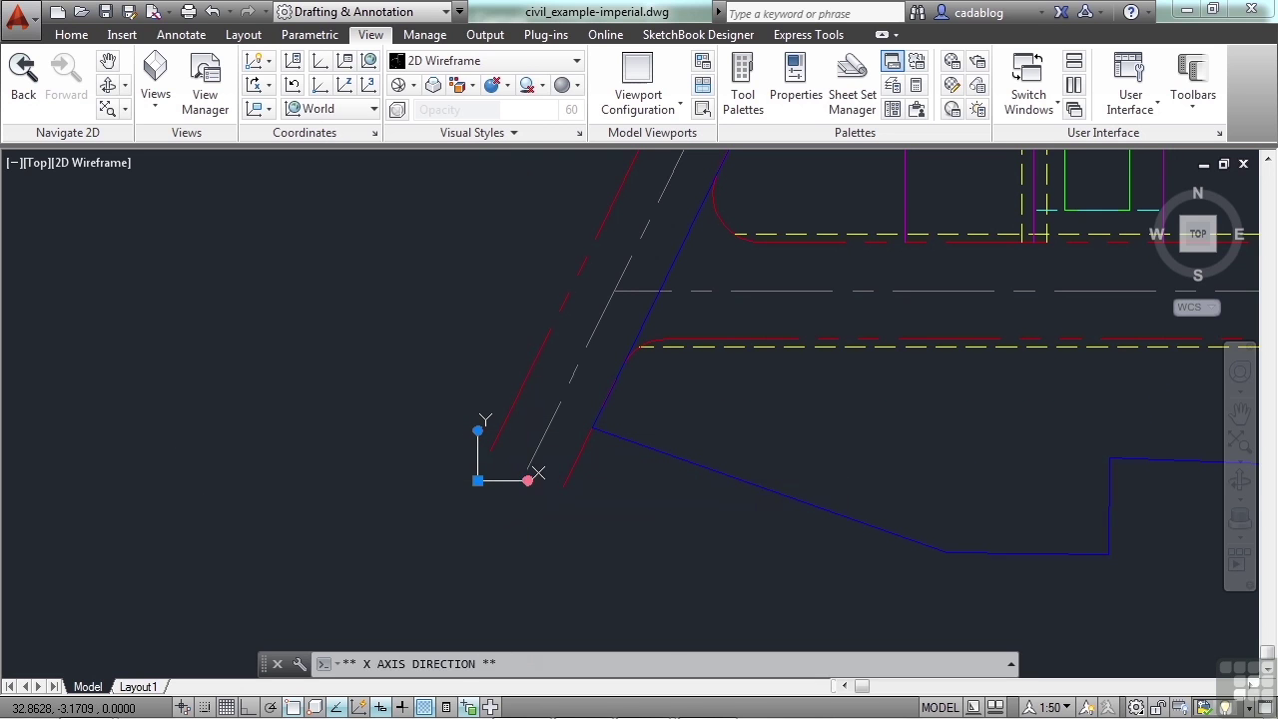
{"action": "left_click", "coordinate": [422, 414]}
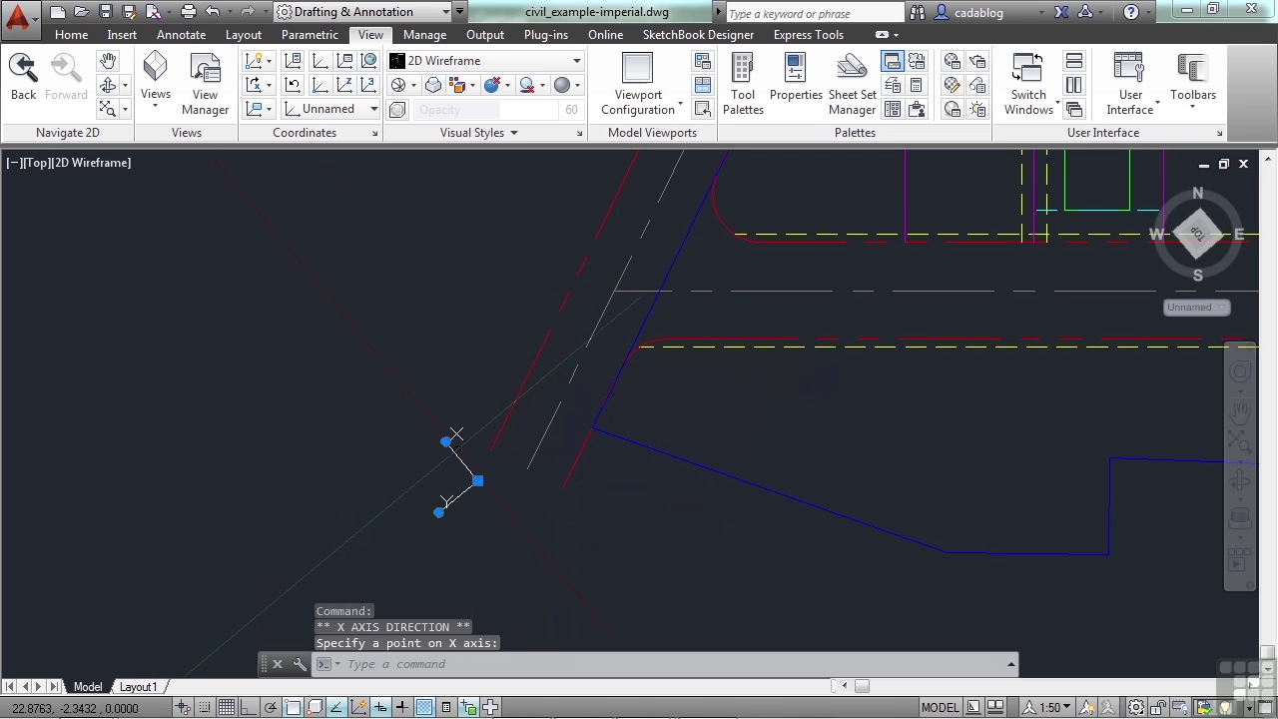
{"action": "left_click", "coordinate": [528, 503]}
{"action": "left_click", "coordinate": [507, 439]}
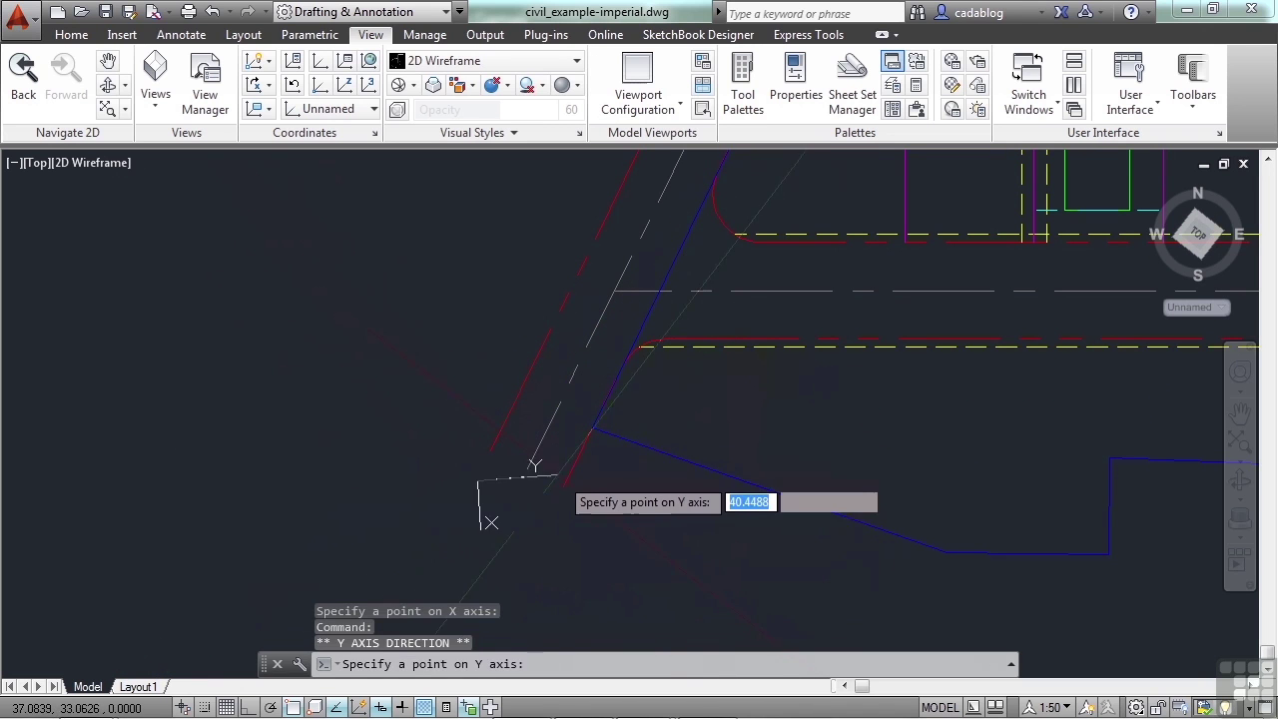
{"action": "left_click", "coordinate": [536, 461]}
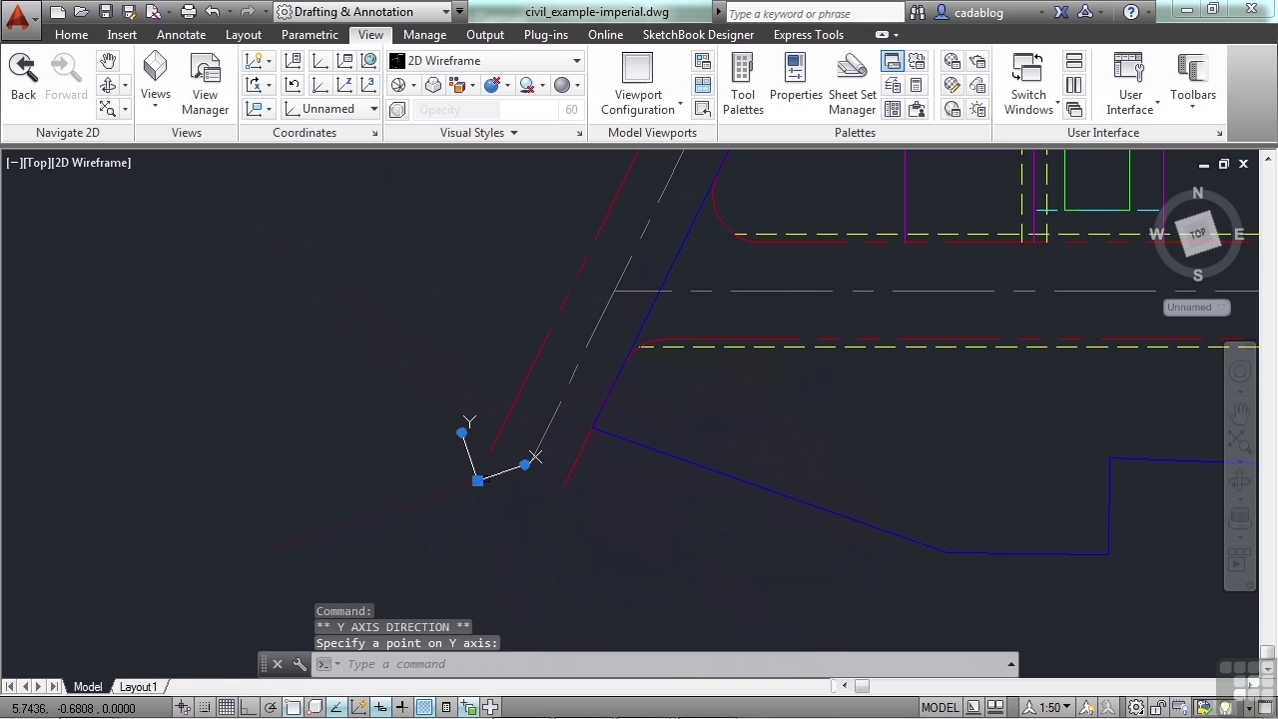
{"action": "mouse_move", "coordinate": [527, 467]}
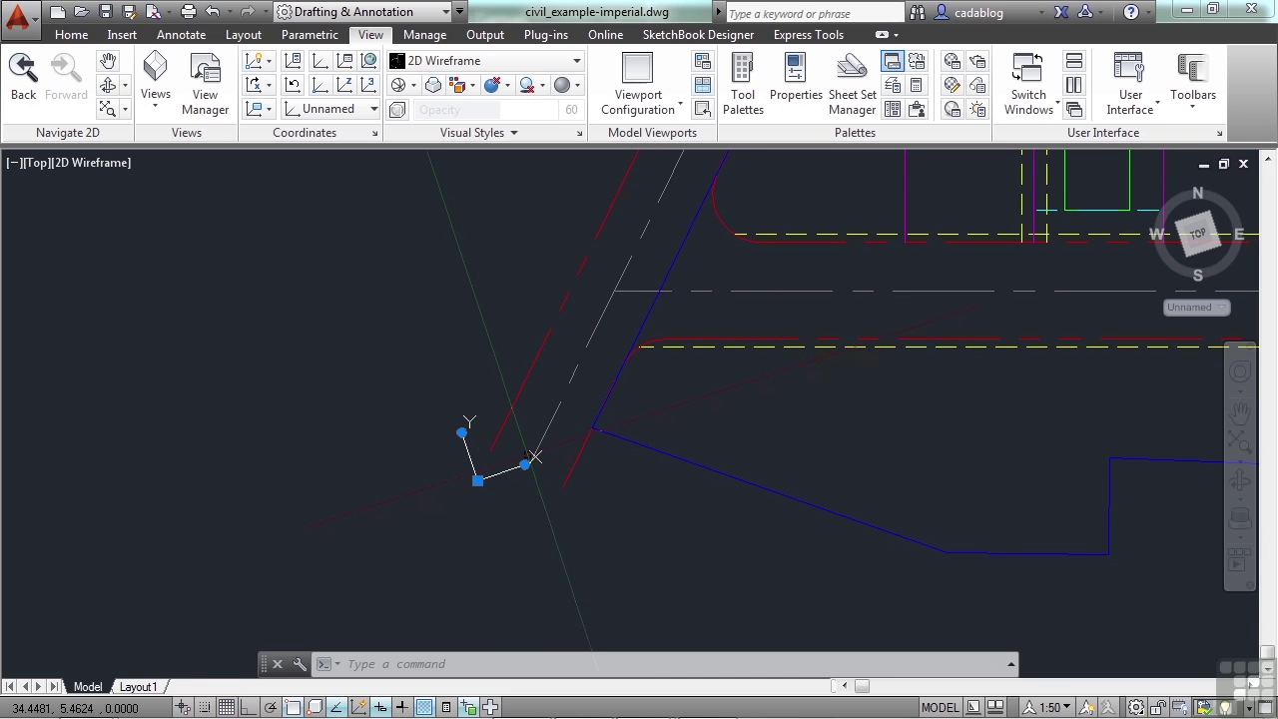
{"action": "mouse_move", "coordinate": [477, 481]}
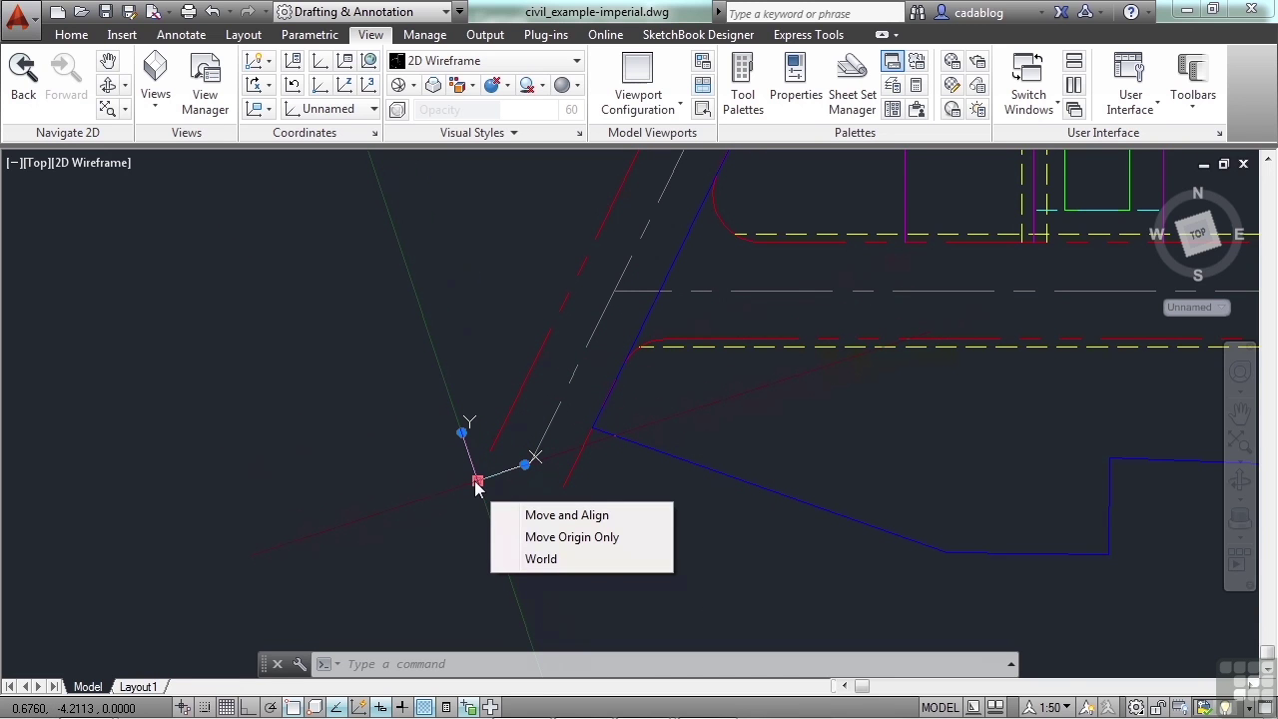
{"action": "left_click", "coordinate": [539, 515]}
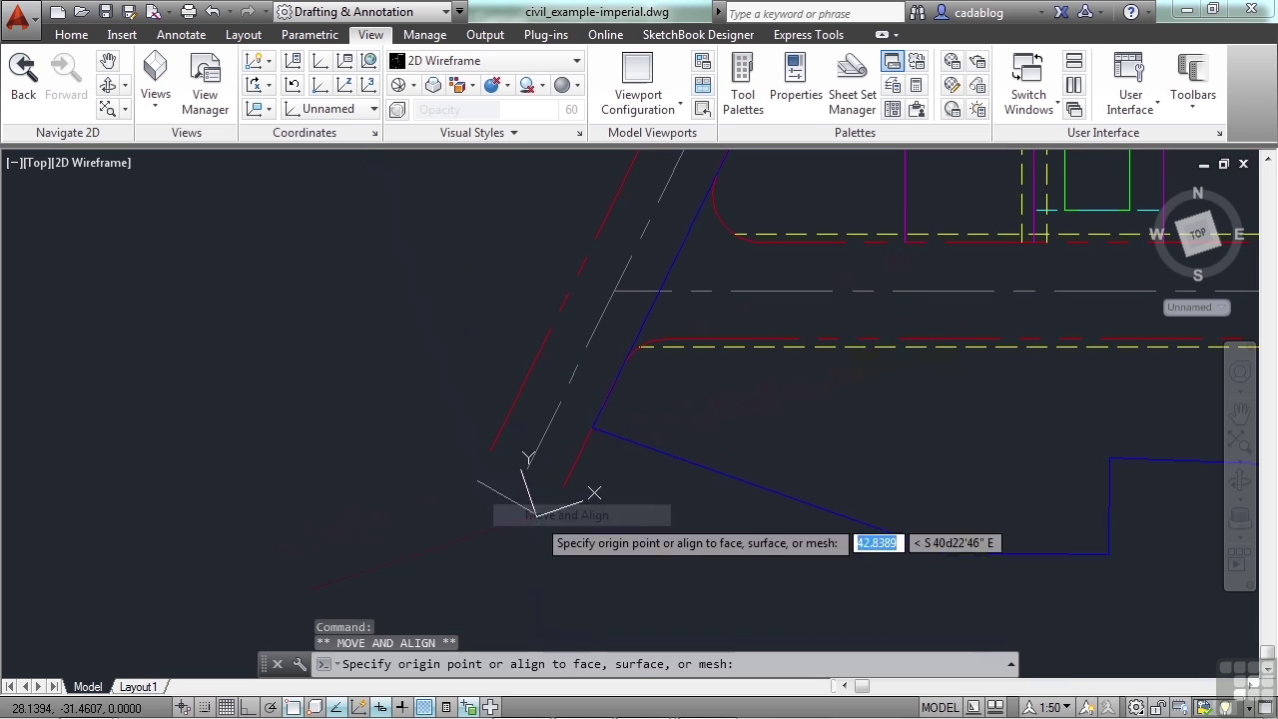
{"action": "left_click", "coordinate": [886, 391]}
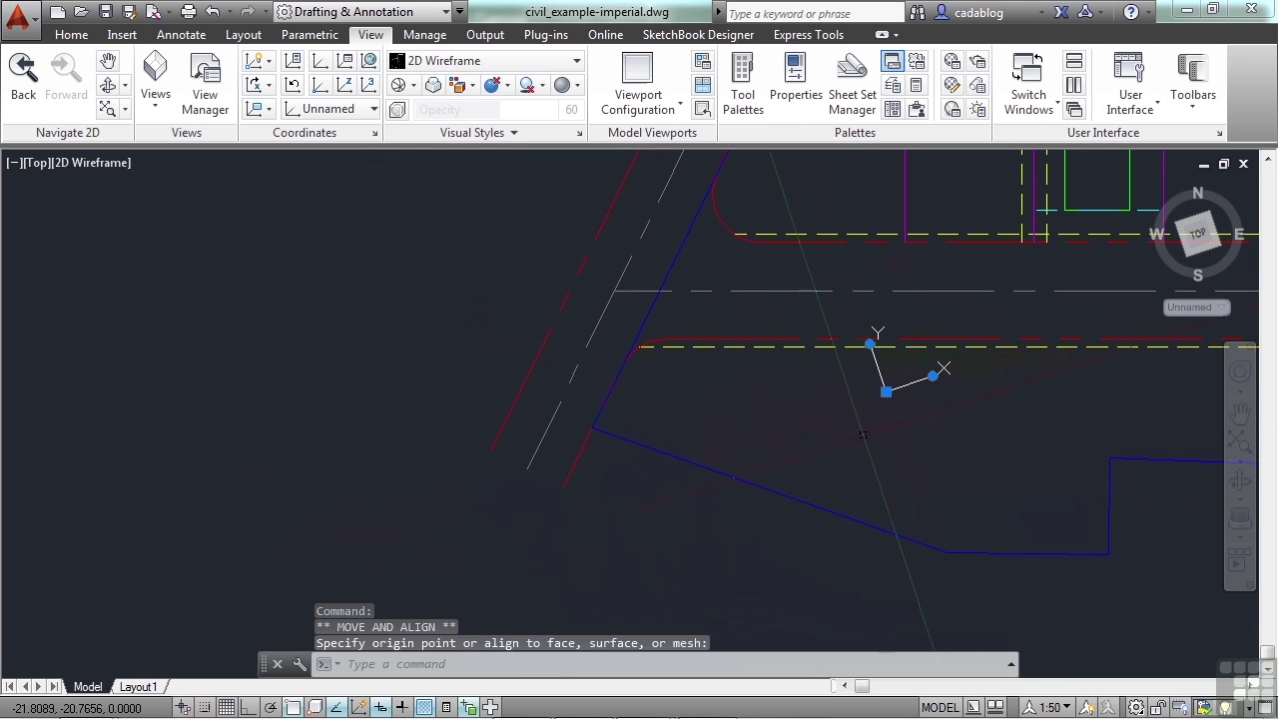
{"action": "mouse_move", "coordinate": [888, 394]}
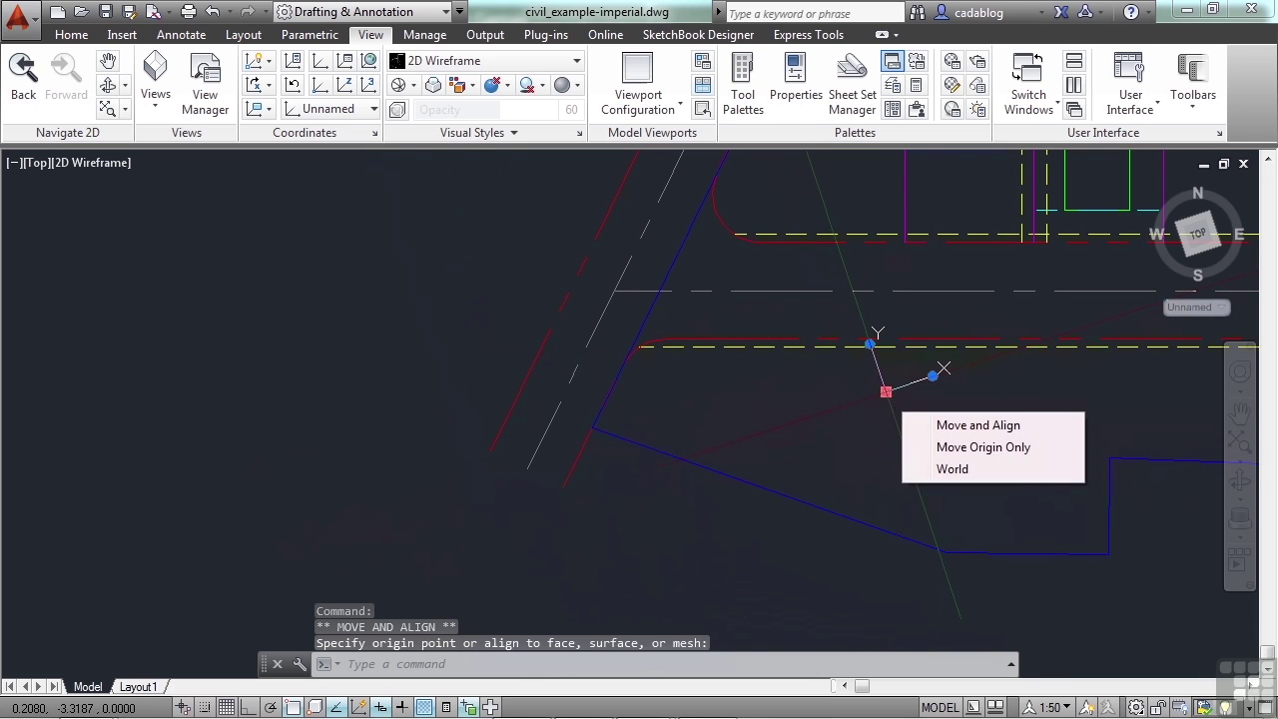
{"action": "left_click", "coordinate": [961, 448]}
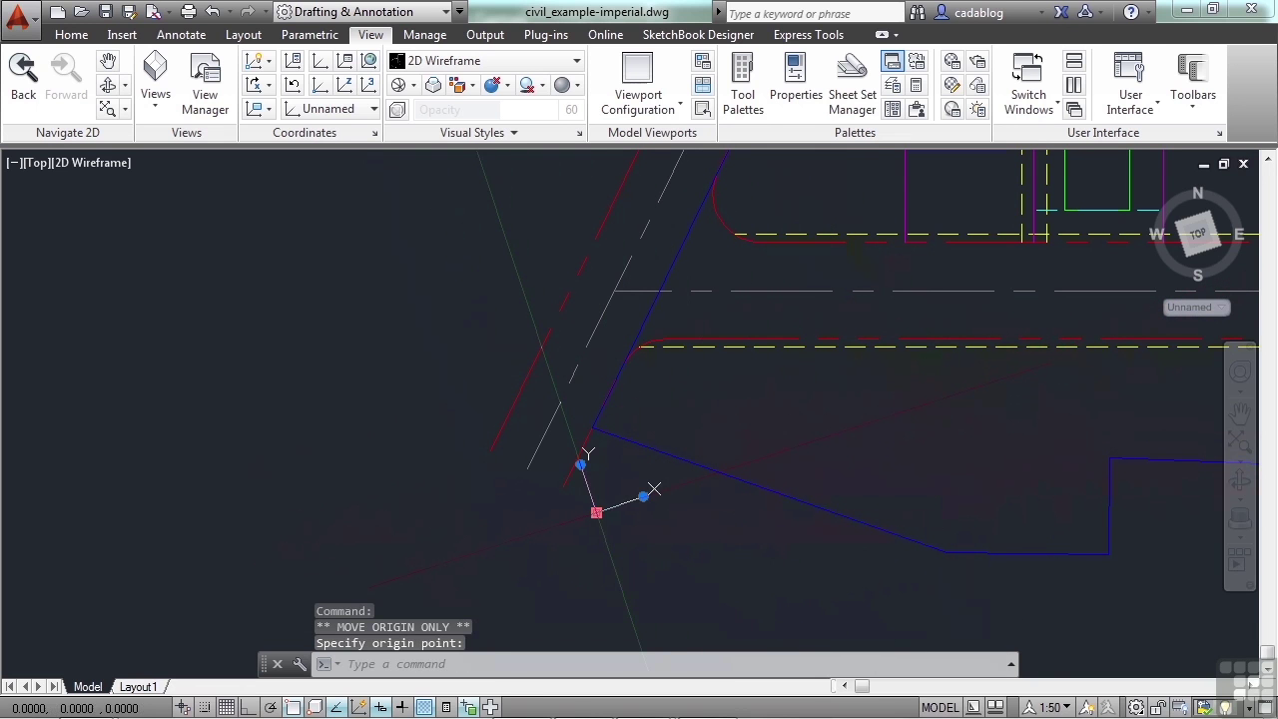
{"action": "left_click", "coordinate": [596, 512]}
{"action": "mouse_move", "coordinate": [596, 512]}
{"action": "left_click", "coordinate": [689, 548]}
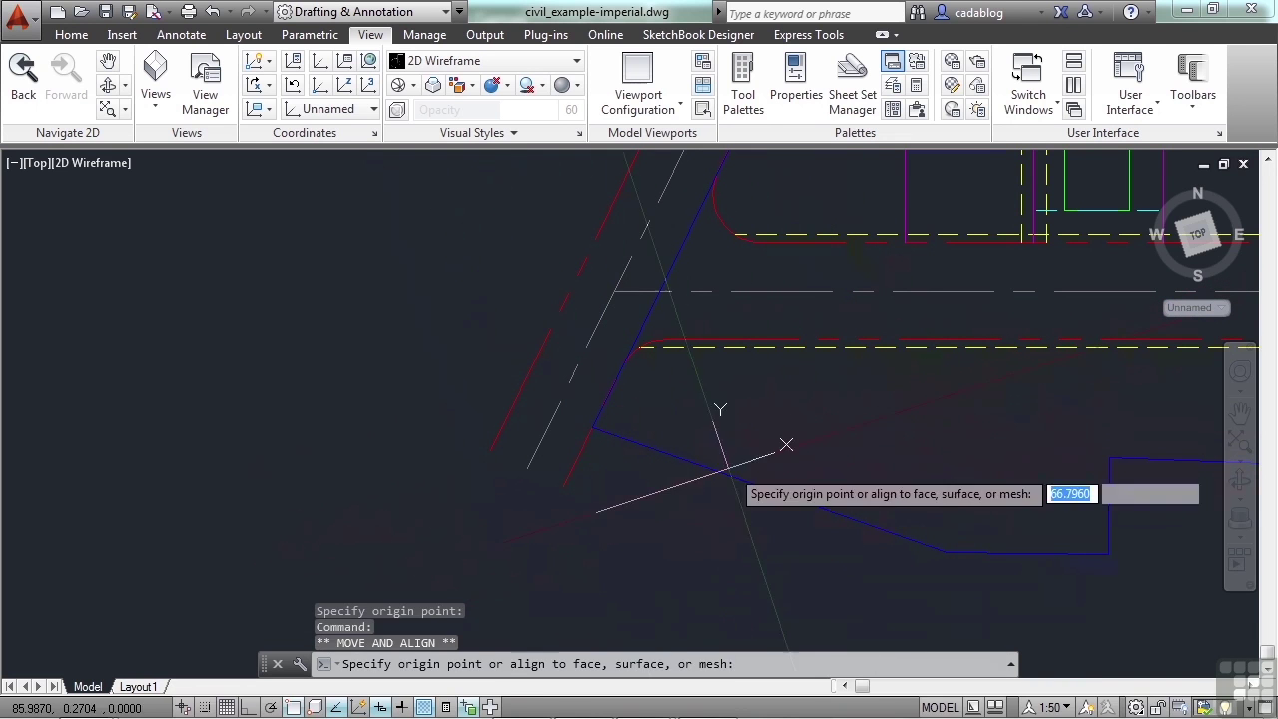
{"action": "left_click", "coordinate": [774, 394]}
{"action": "mouse_move", "coordinate": [805, 421]}
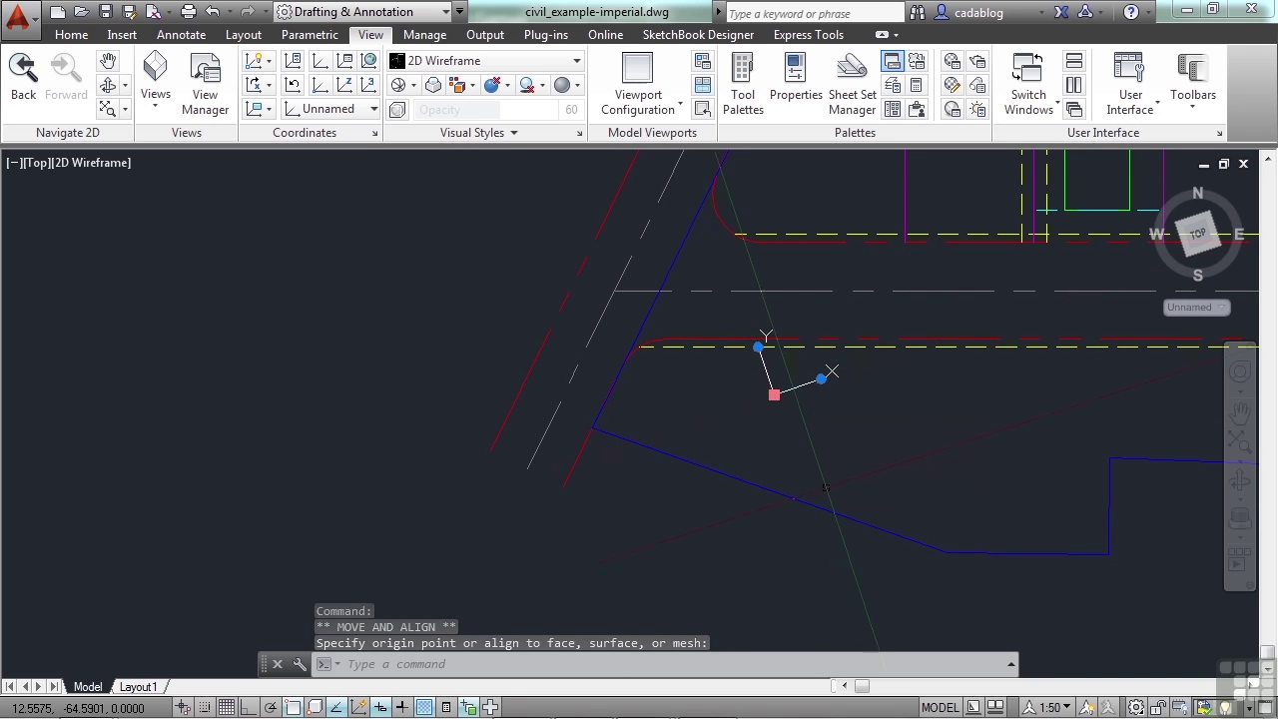
{"action": "left_click", "coordinate": [774, 395]}
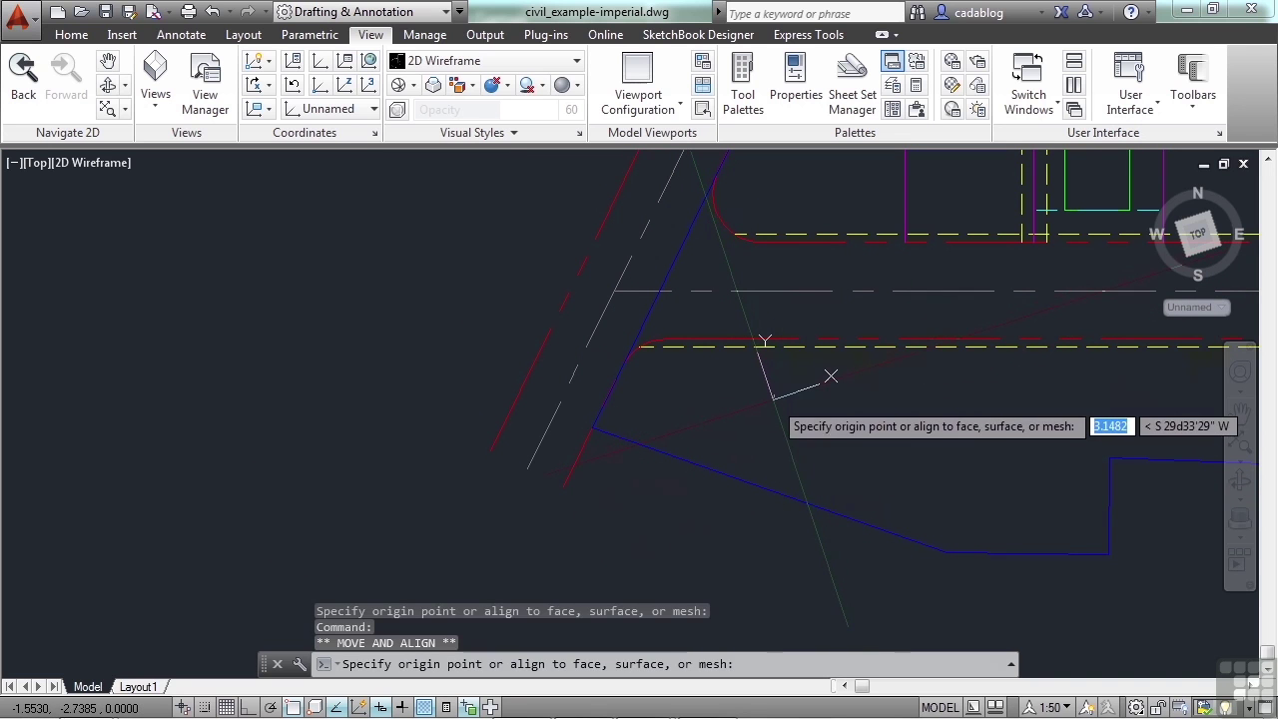
{"action": "key", "text": "Escape"}
{"action": "left_click", "coordinate": [775, 394]}
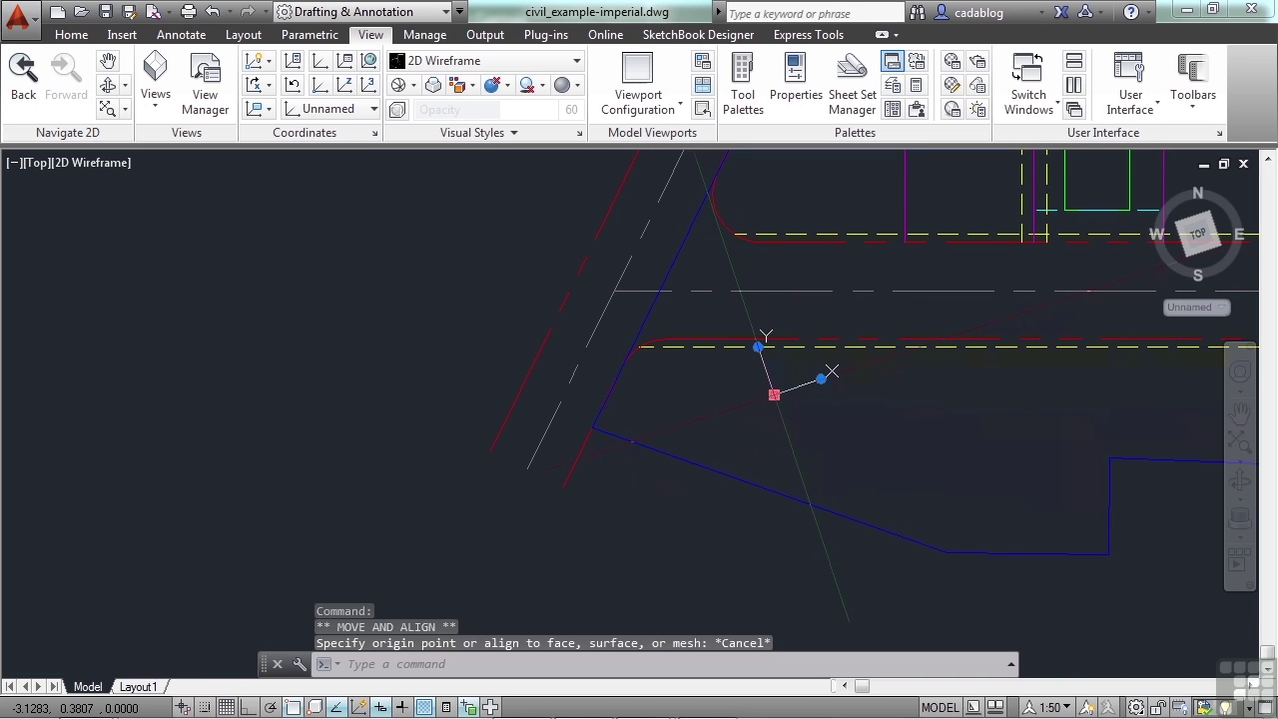
{"action": "mouse_move", "coordinate": [775, 393]}
{"action": "left_click", "coordinate": [839, 475]}
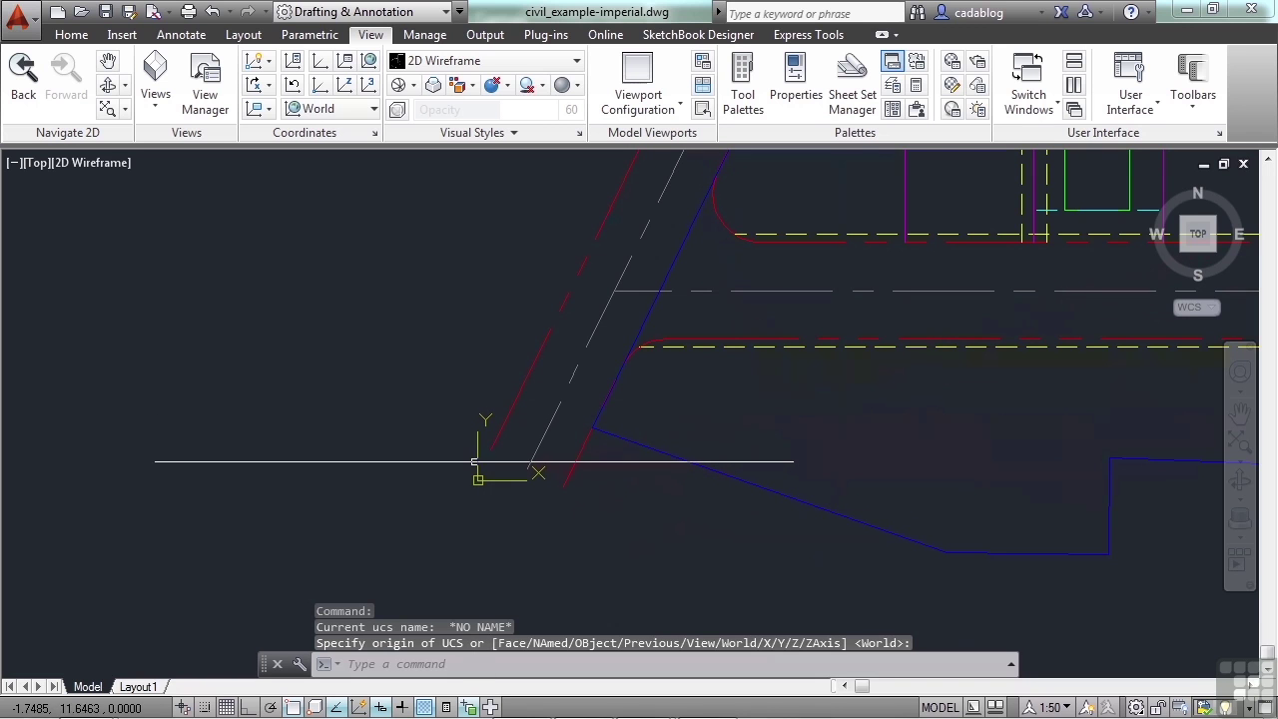
Step: Re-aim the UCS X axis about 45° along the lot's road-side edge using the icon's axis grip
{"action": "scroll", "coordinate": [478, 470], "scroll_direction": "down", "scroll_amount": 2}
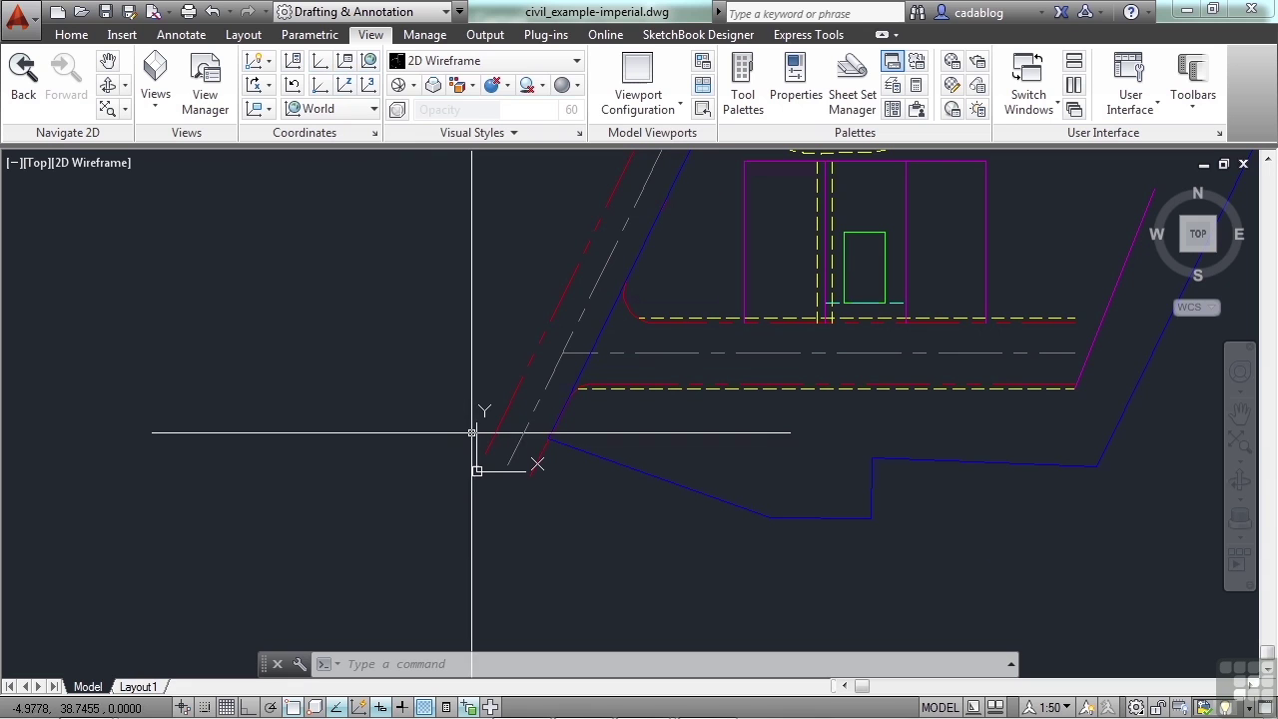
{"action": "left_click", "coordinate": [516, 472]}
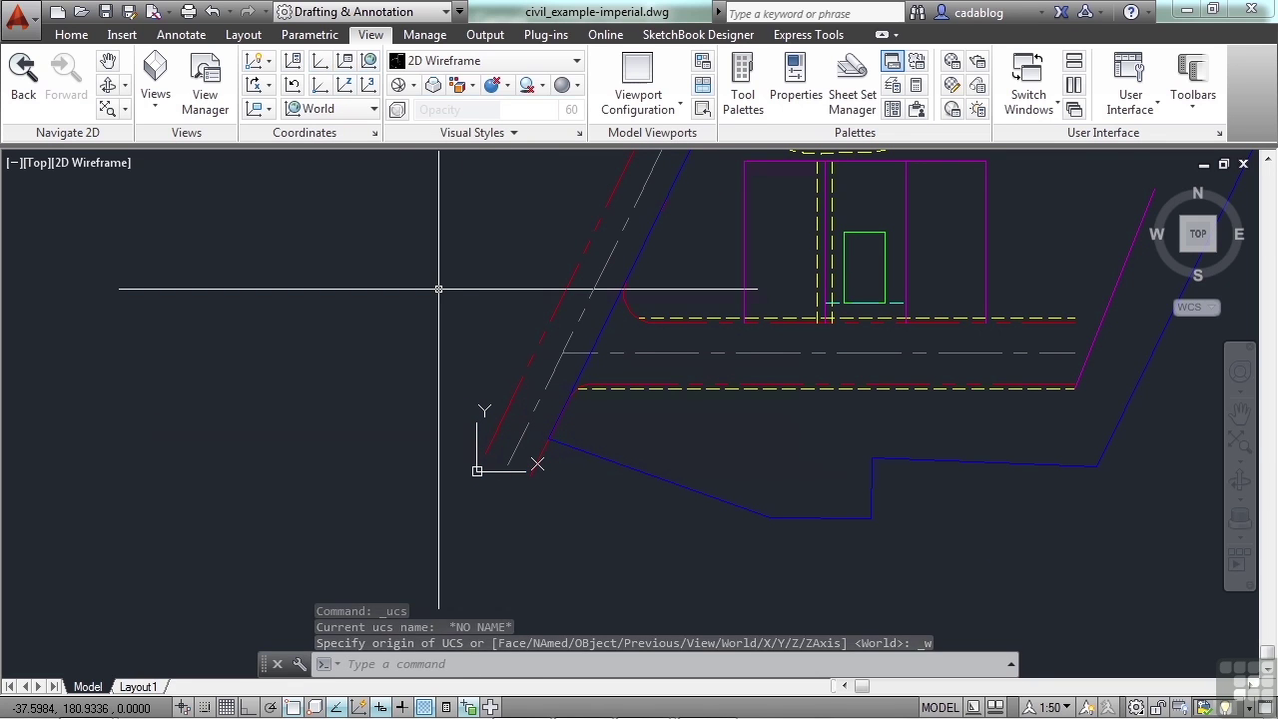
{"action": "left_click", "coordinate": [503, 469]}
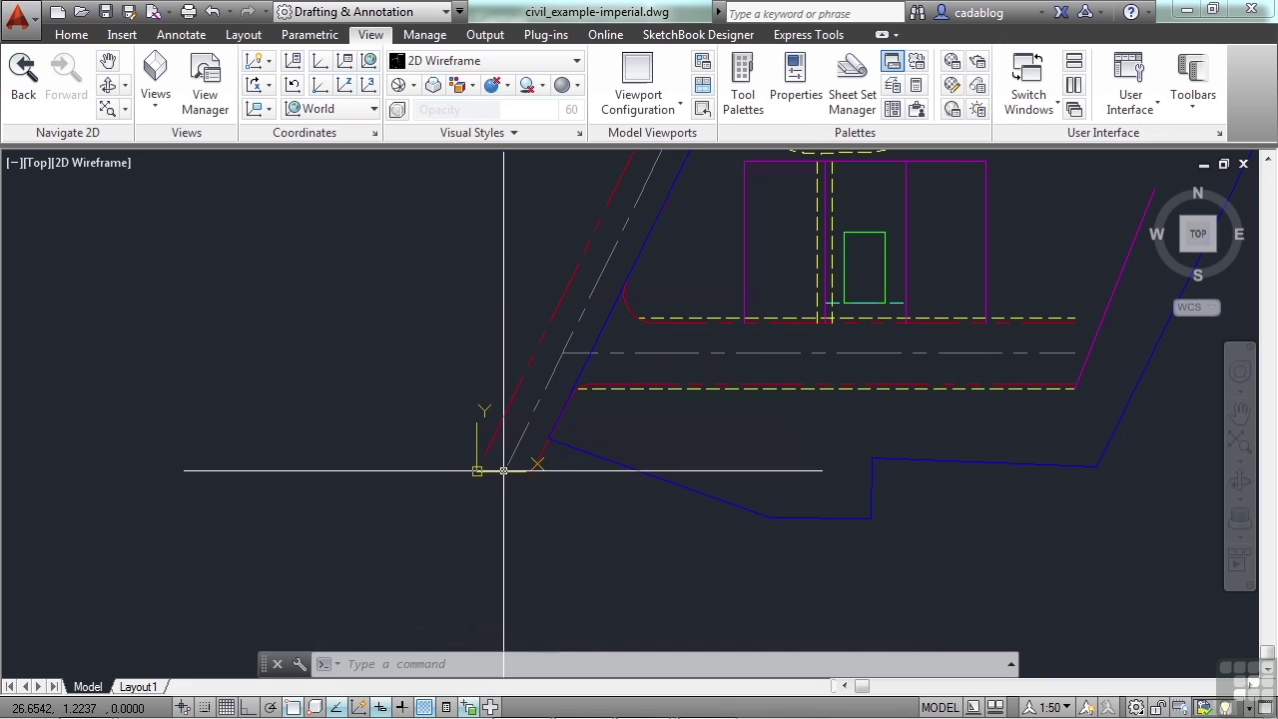
{"action": "left_click", "coordinate": [527, 471]}
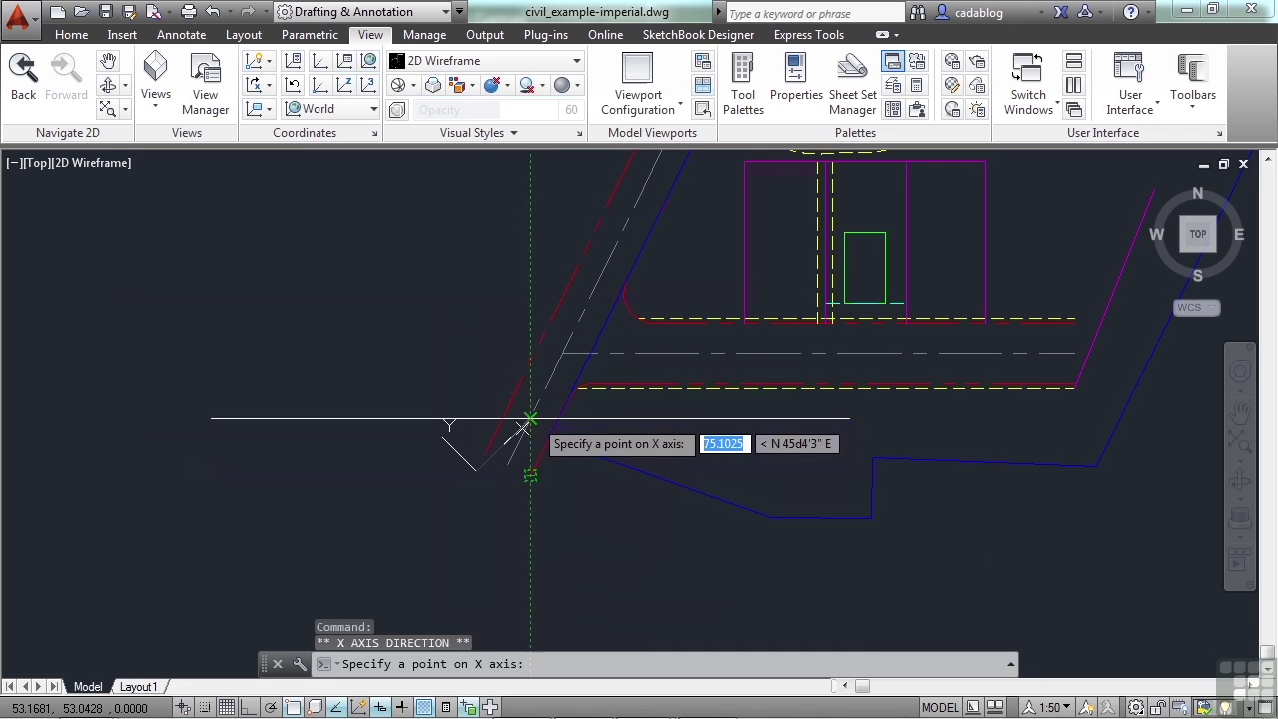
{"action": "left_click", "coordinate": [522, 429]}
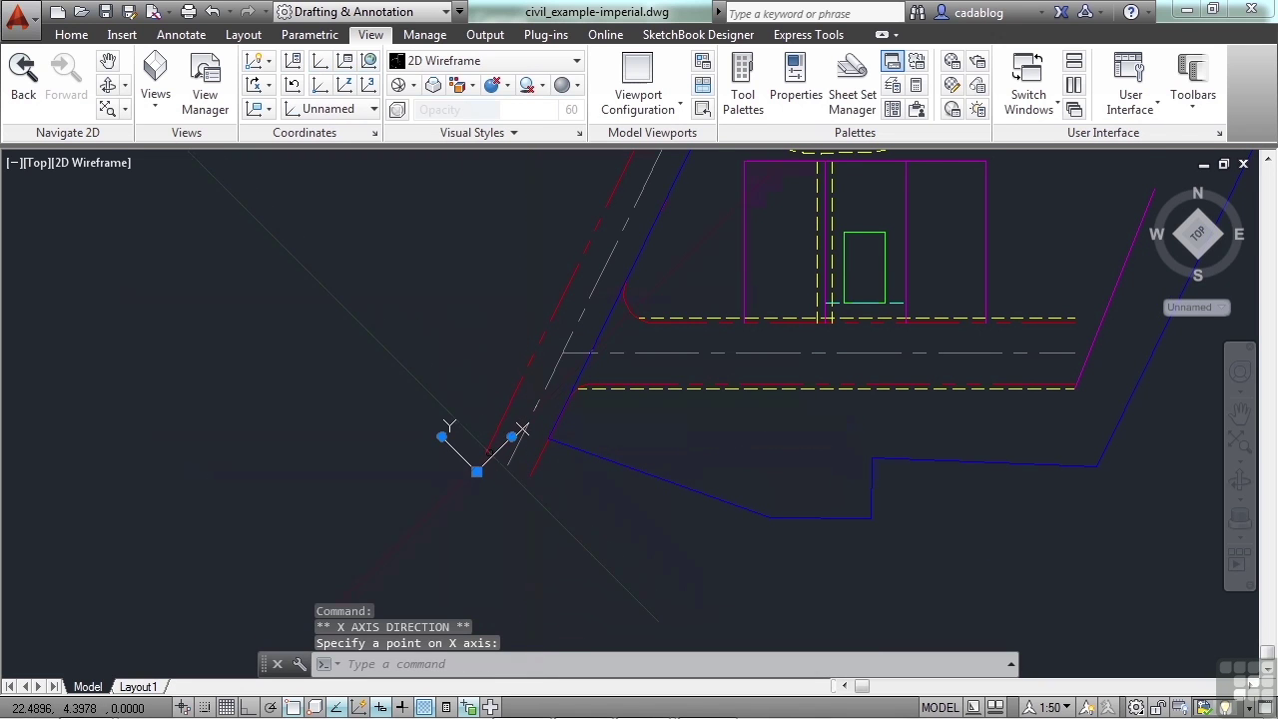
{"action": "scroll", "coordinate": [499, 444], "scroll_direction": "up", "scroll_amount": 4}
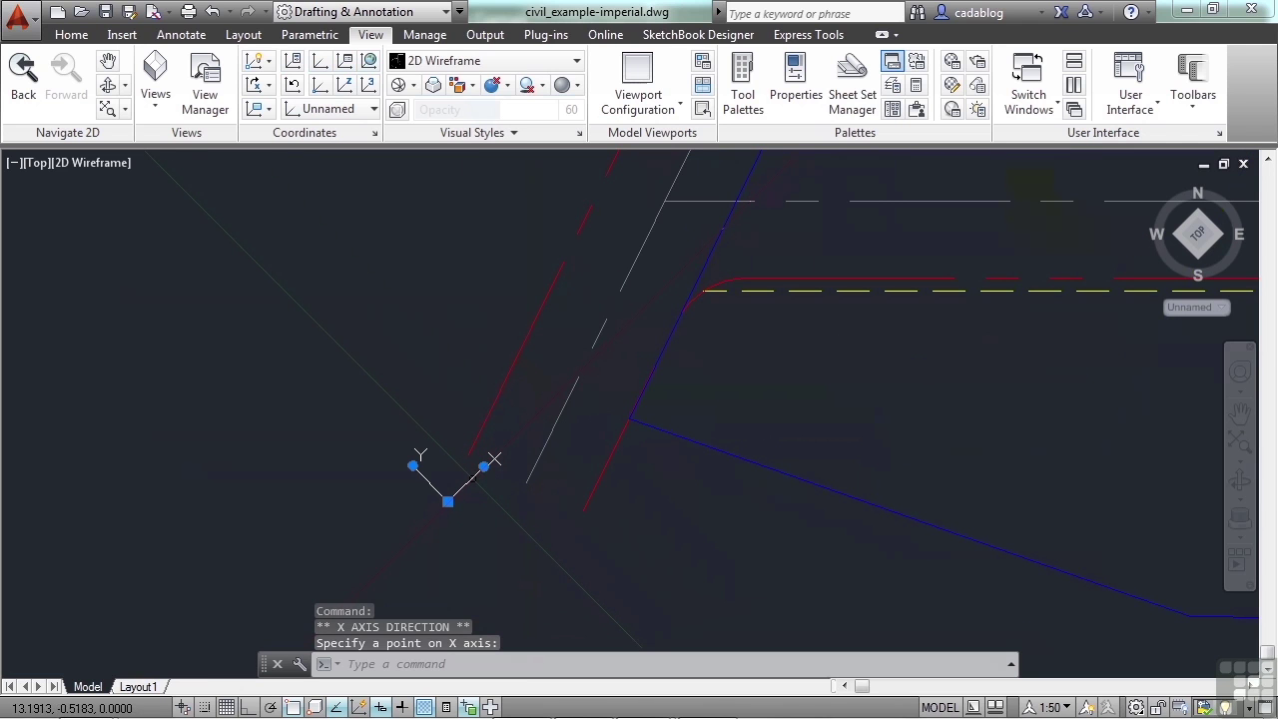
{"action": "right_click", "coordinate": [474, 487]}
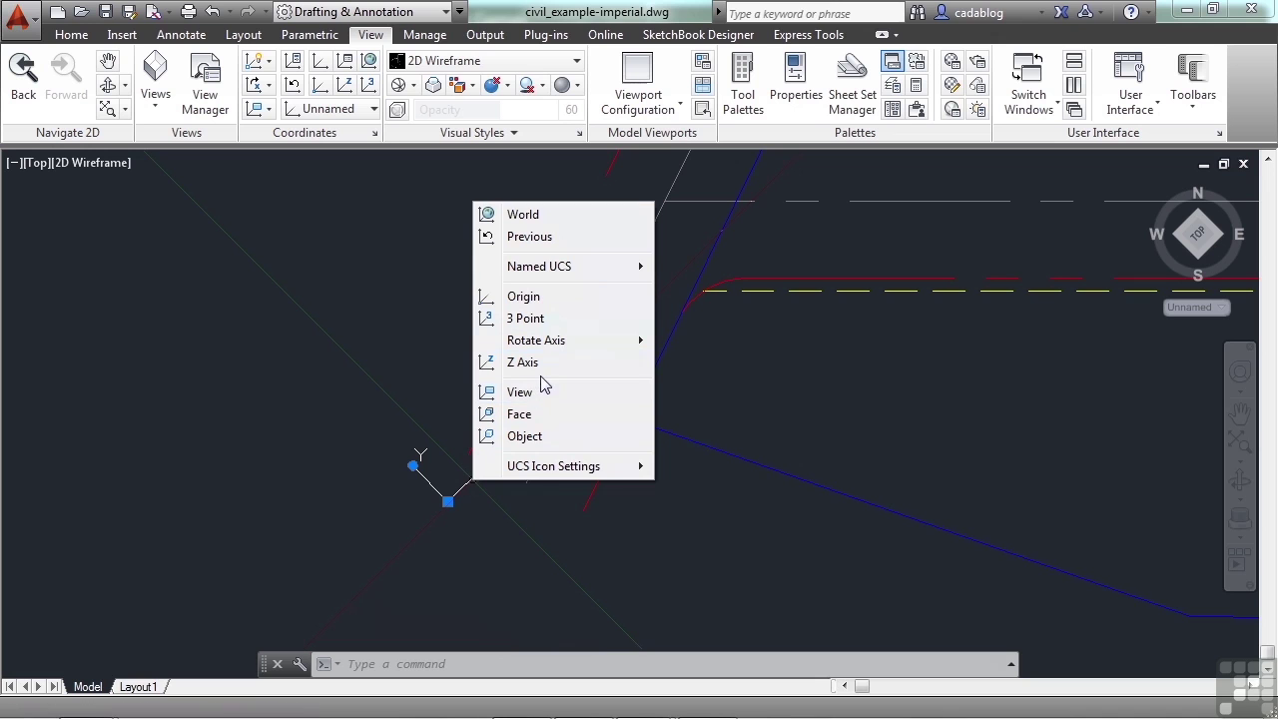
{"action": "mouse_move", "coordinate": [556, 473]}
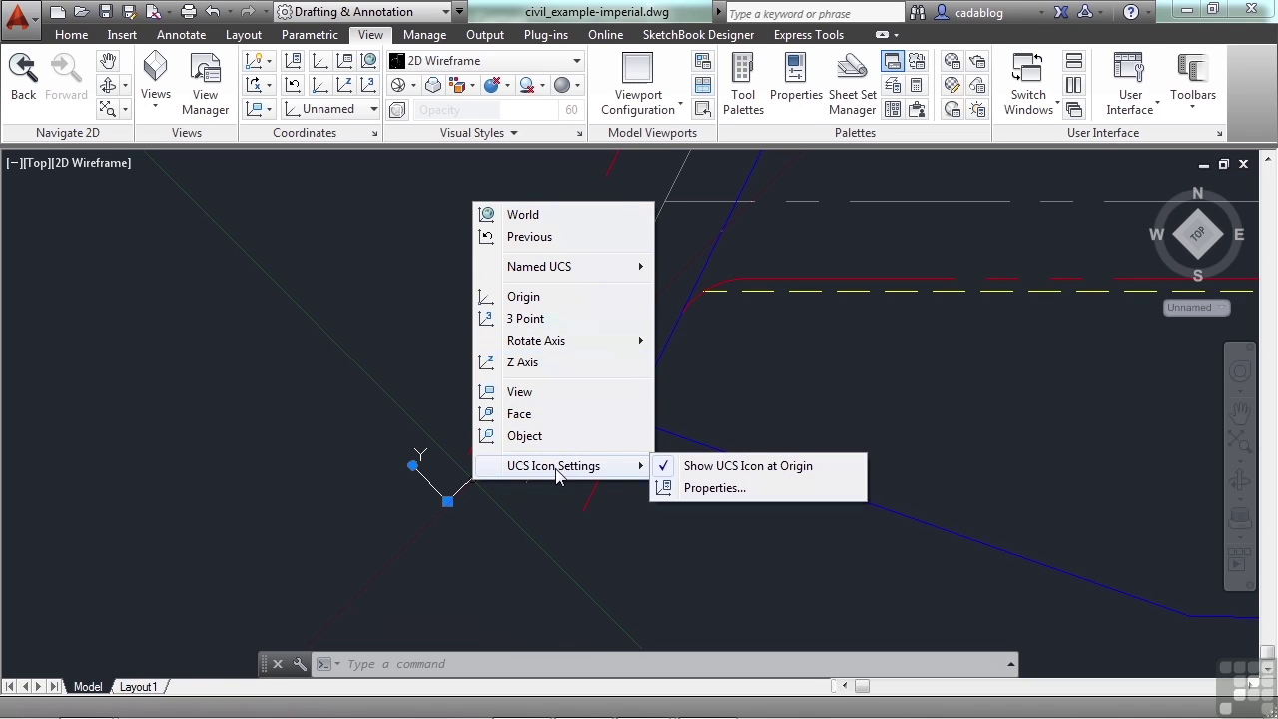
{"action": "left_click", "coordinate": [719, 493]}
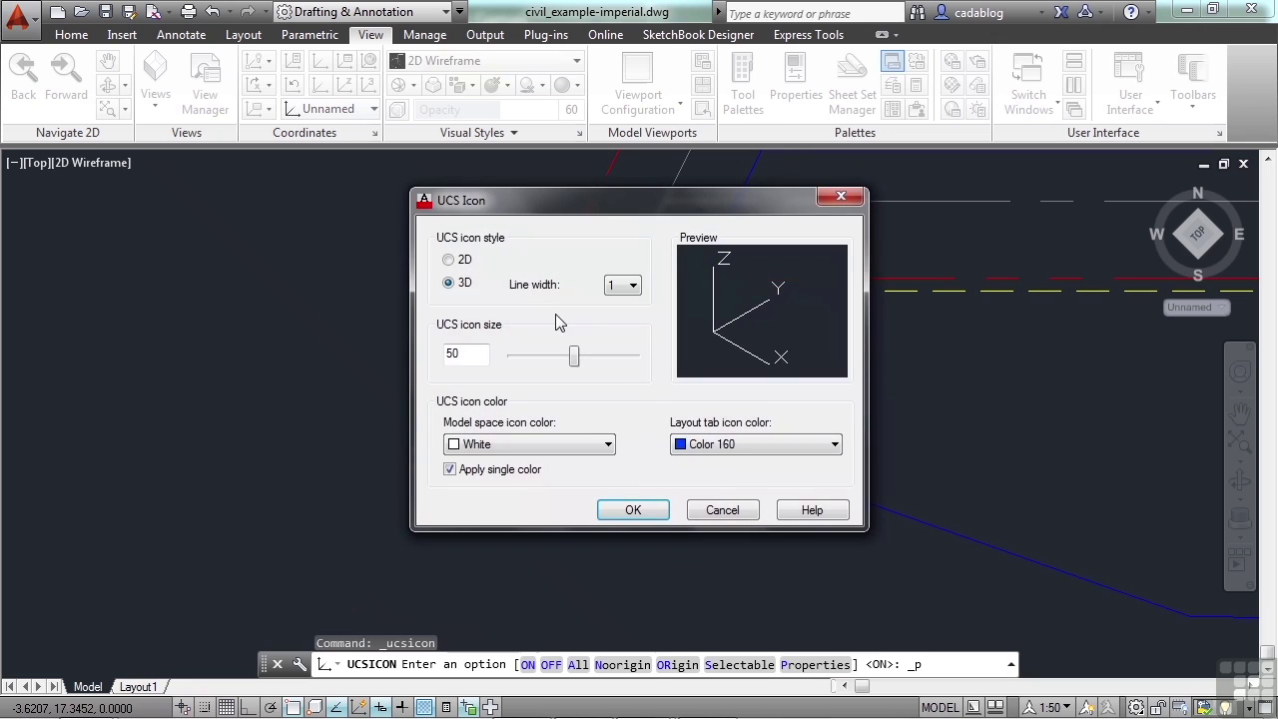
{"action": "left_click", "coordinate": [463, 261]}
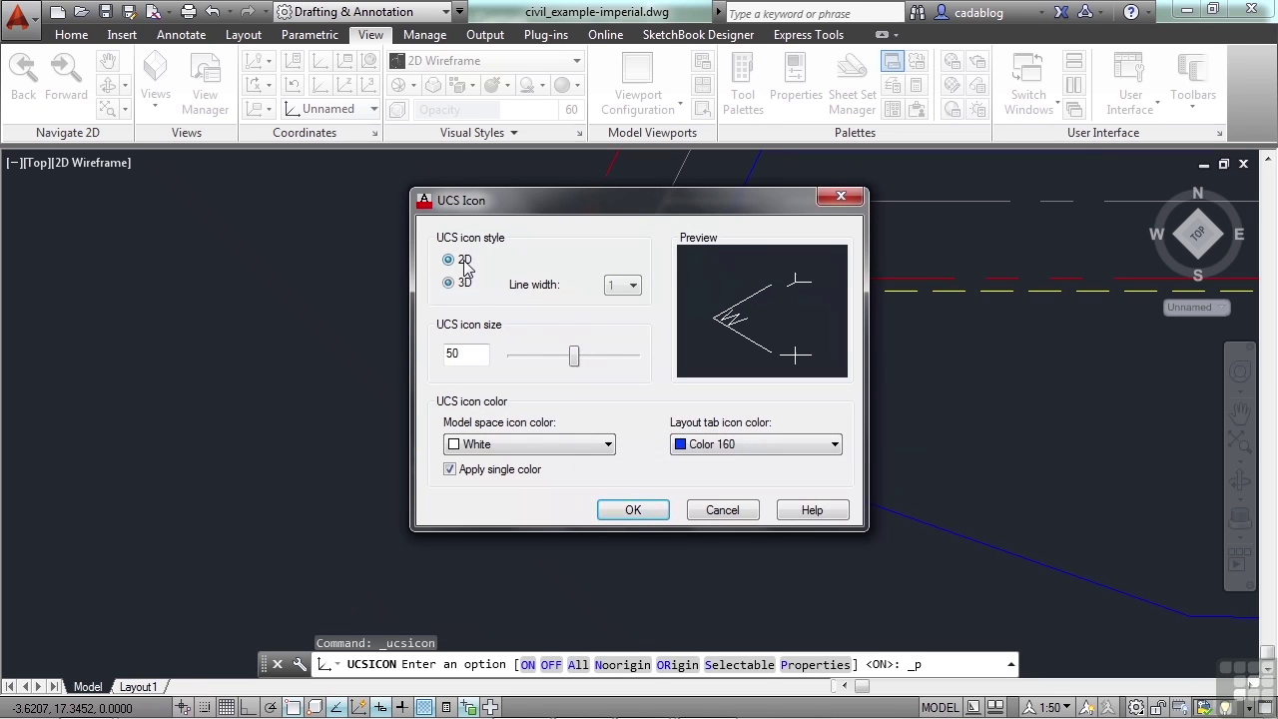
{"action": "left_click", "coordinate": [463, 282]}
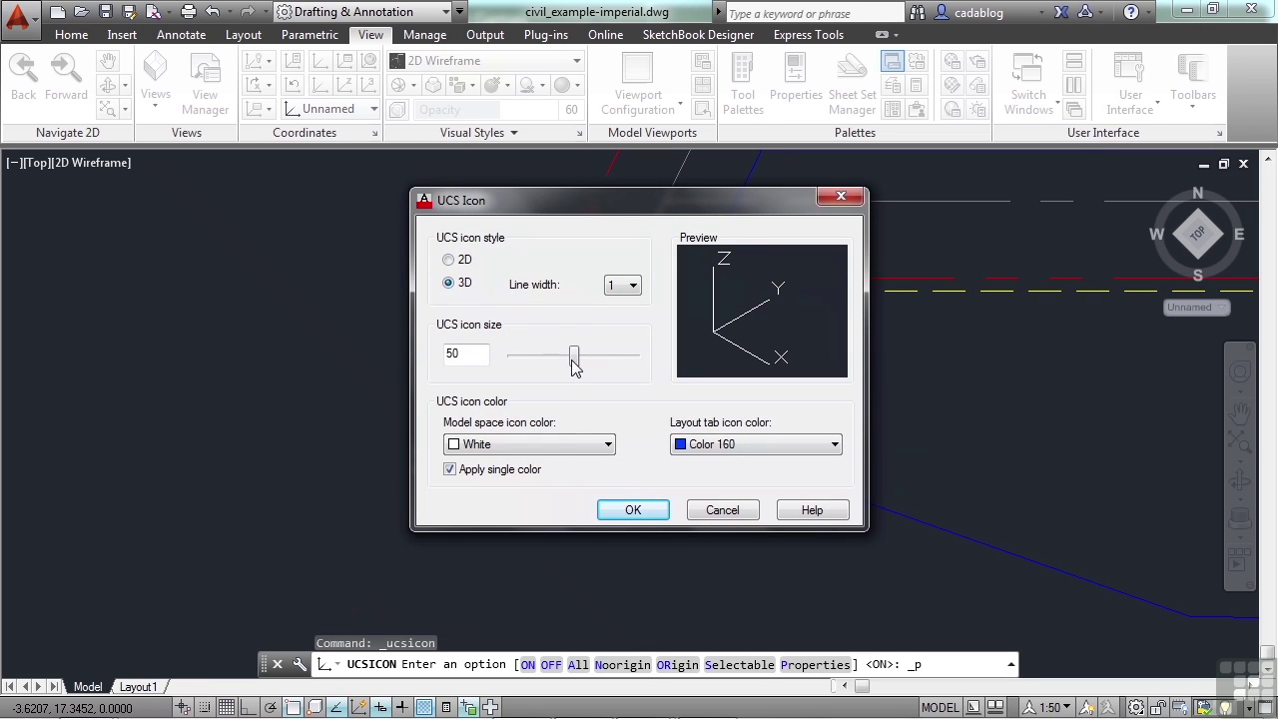
{"action": "mouse_move", "coordinate": [575, 365]}
{"action": "left_mouse_down"}
{"action": "mouse_move", "coordinate": [586, 365]}
{"action": "mouse_move", "coordinate": [570, 365]}
{"action": "left_mouse_up"}
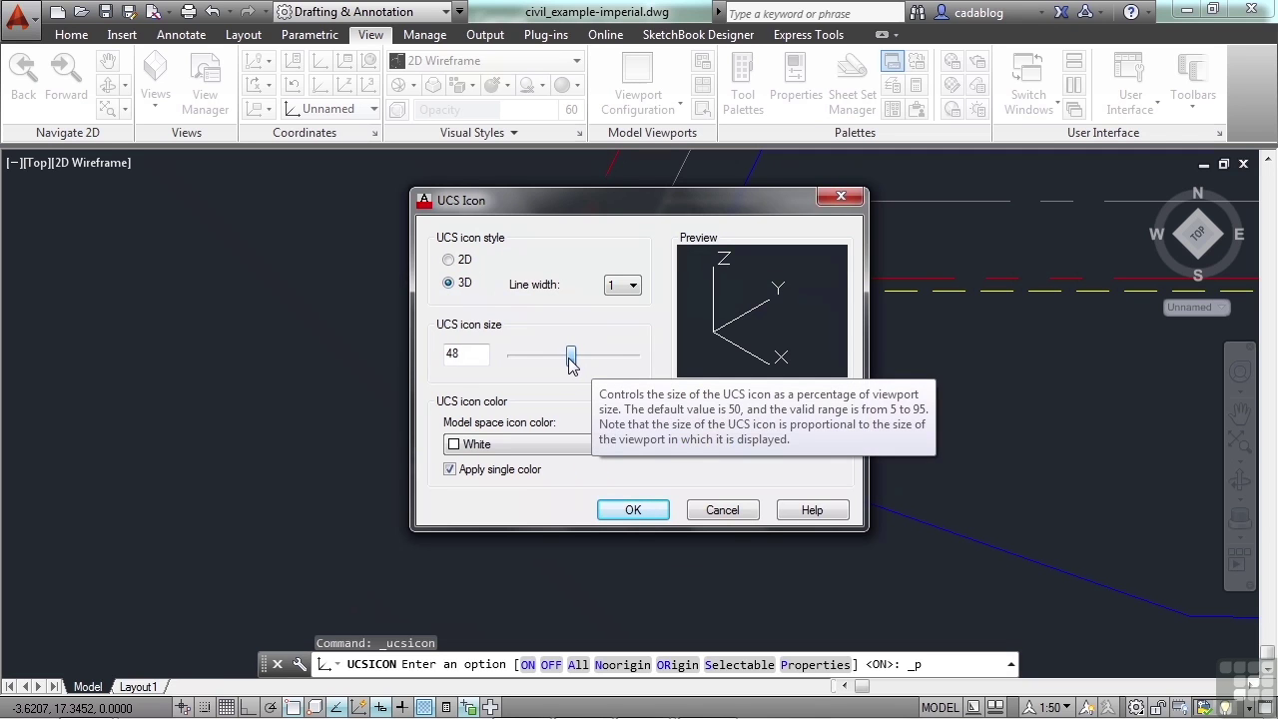
{"action": "left_click", "coordinate": [639, 287]}
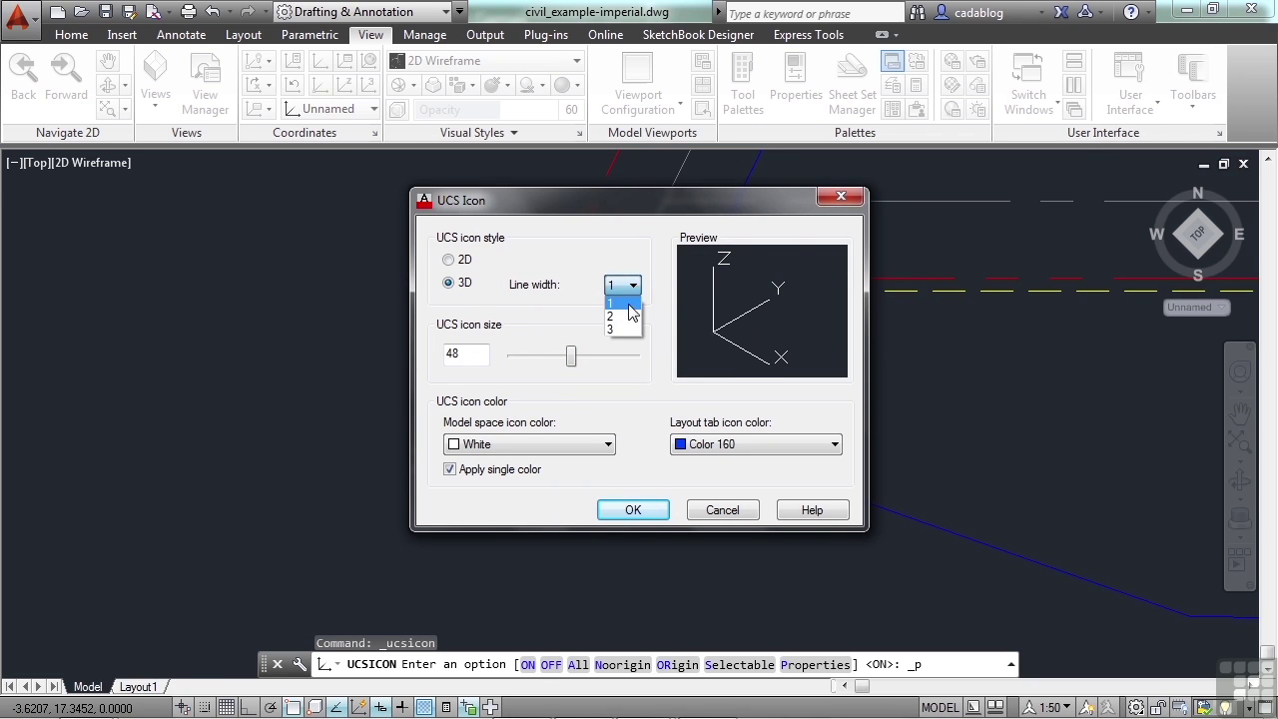
{"action": "left_click", "coordinate": [627, 326]}
{"action": "left_click", "coordinate": [633, 287]}
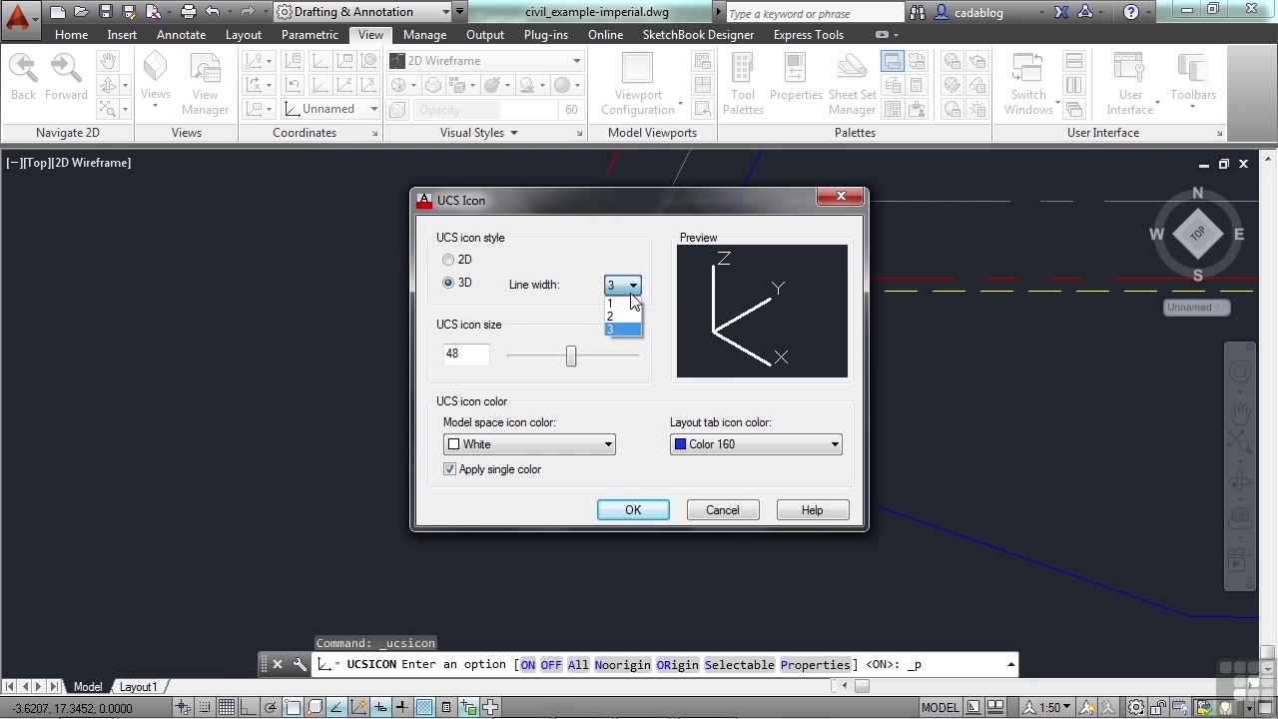
{"action": "left_click", "coordinate": [621, 302]}
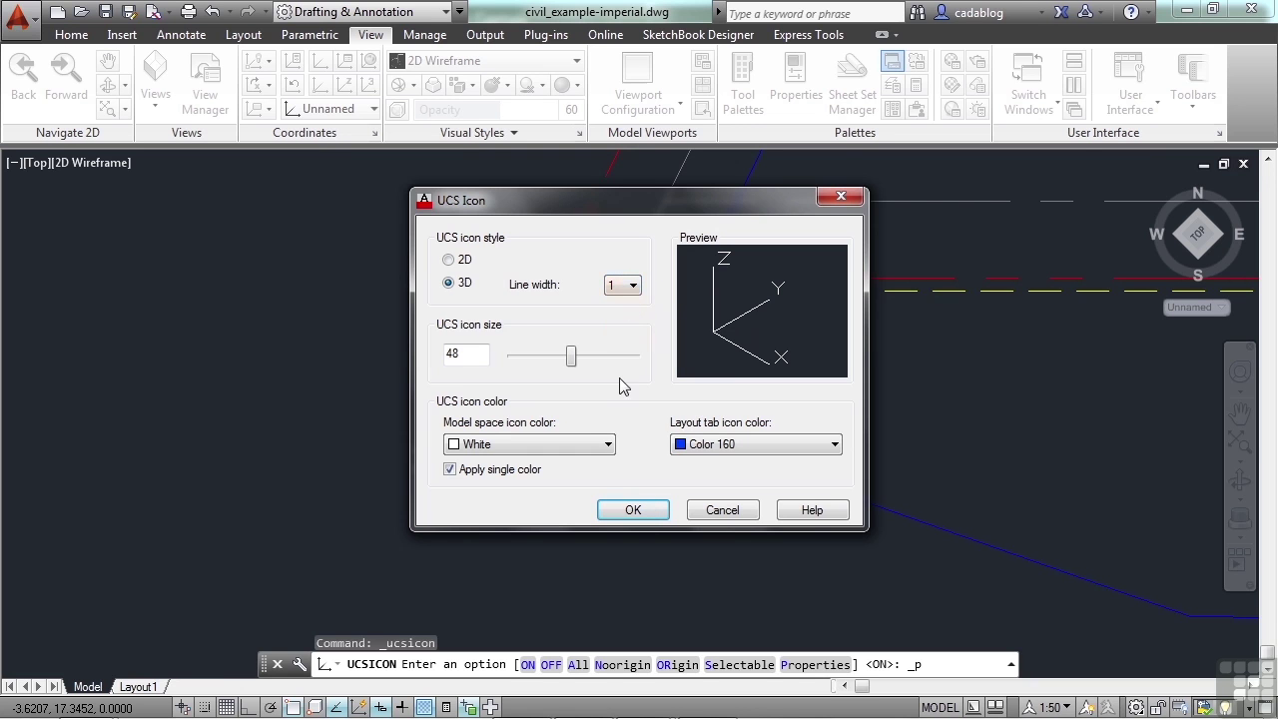
{"action": "left_click", "coordinate": [723, 511]}
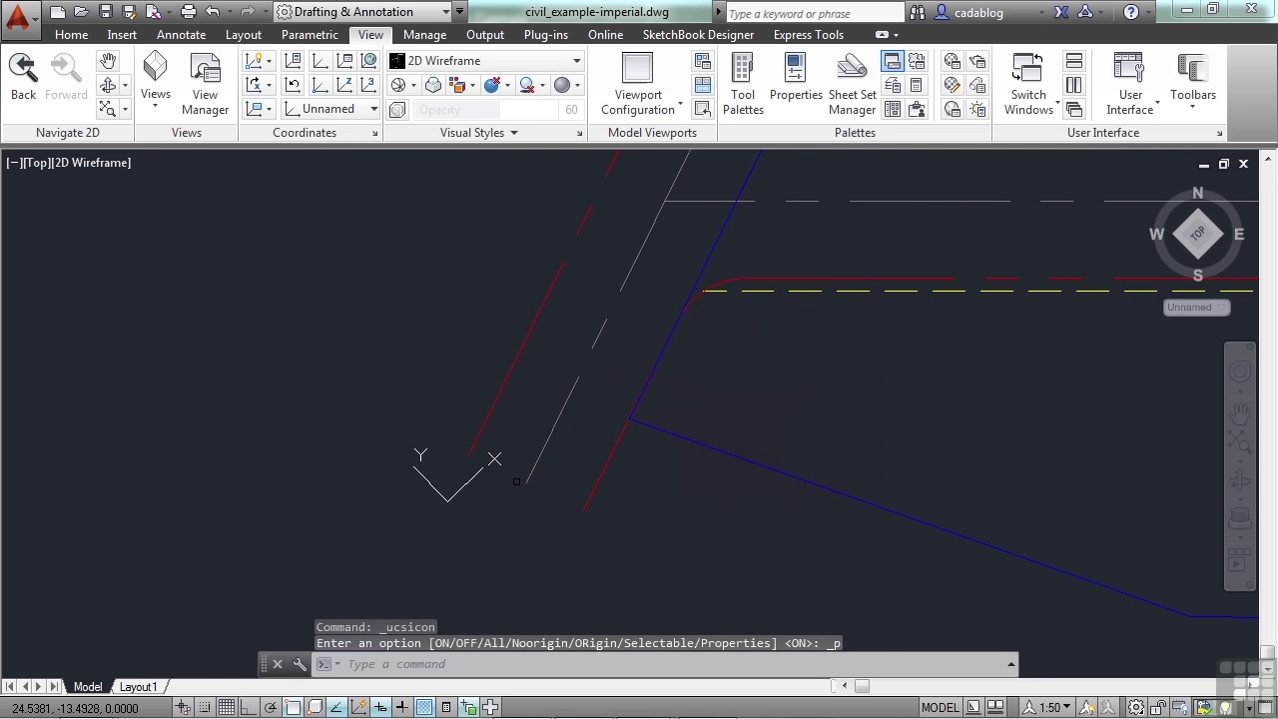
Step: Save the rotated coordinate system as a named UCS labelled with the user's name
{"action": "right_click", "coordinate": [463, 488]}
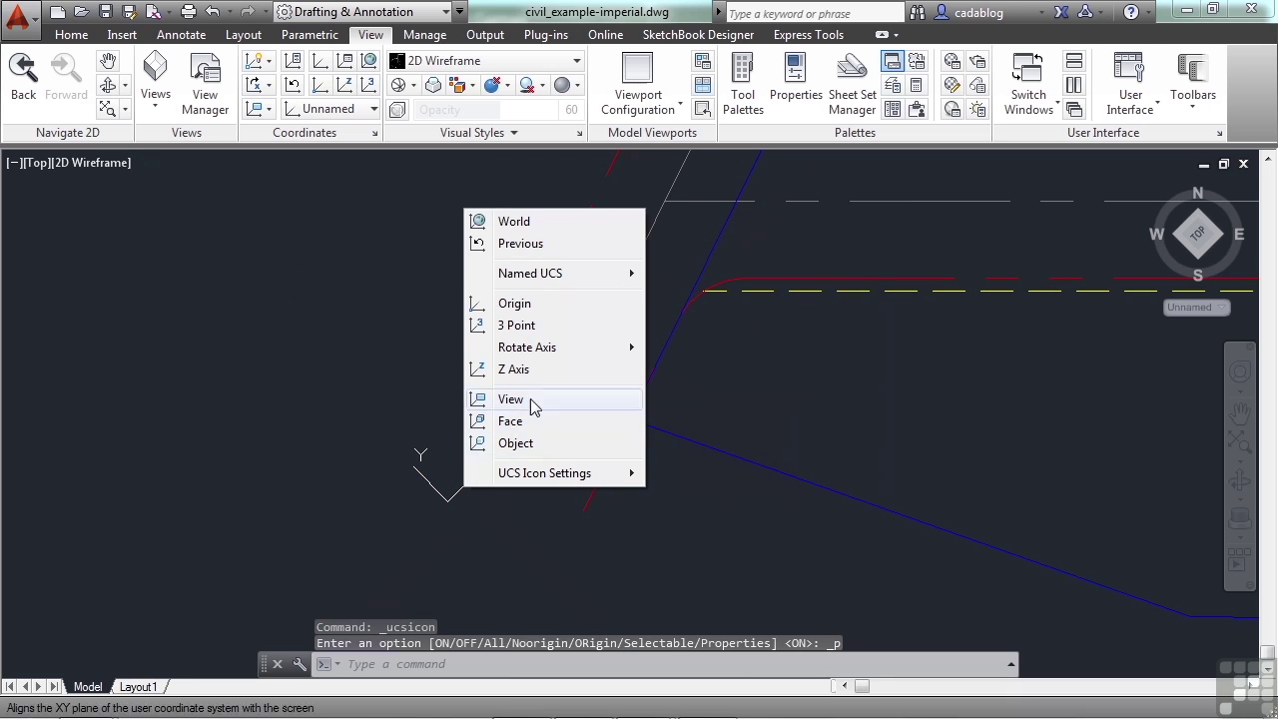
{"action": "mouse_move", "coordinate": [547, 283]}
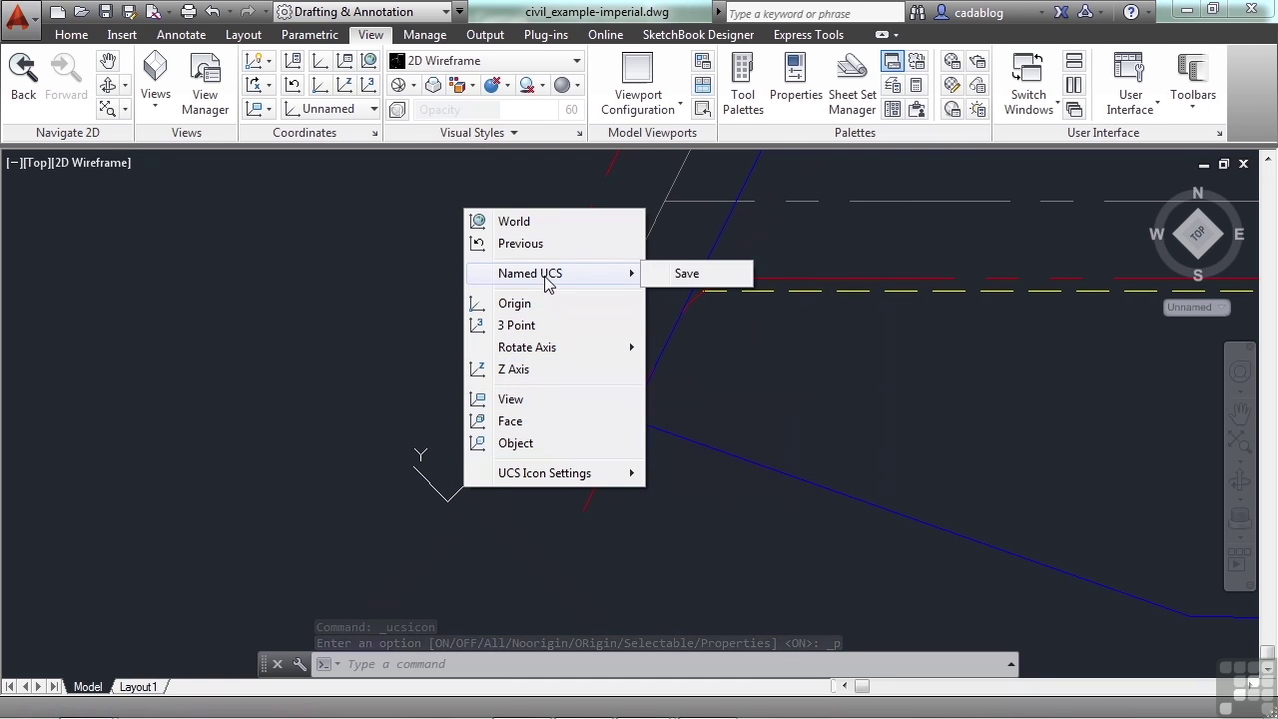
{"action": "left_click", "coordinate": [689, 275]}
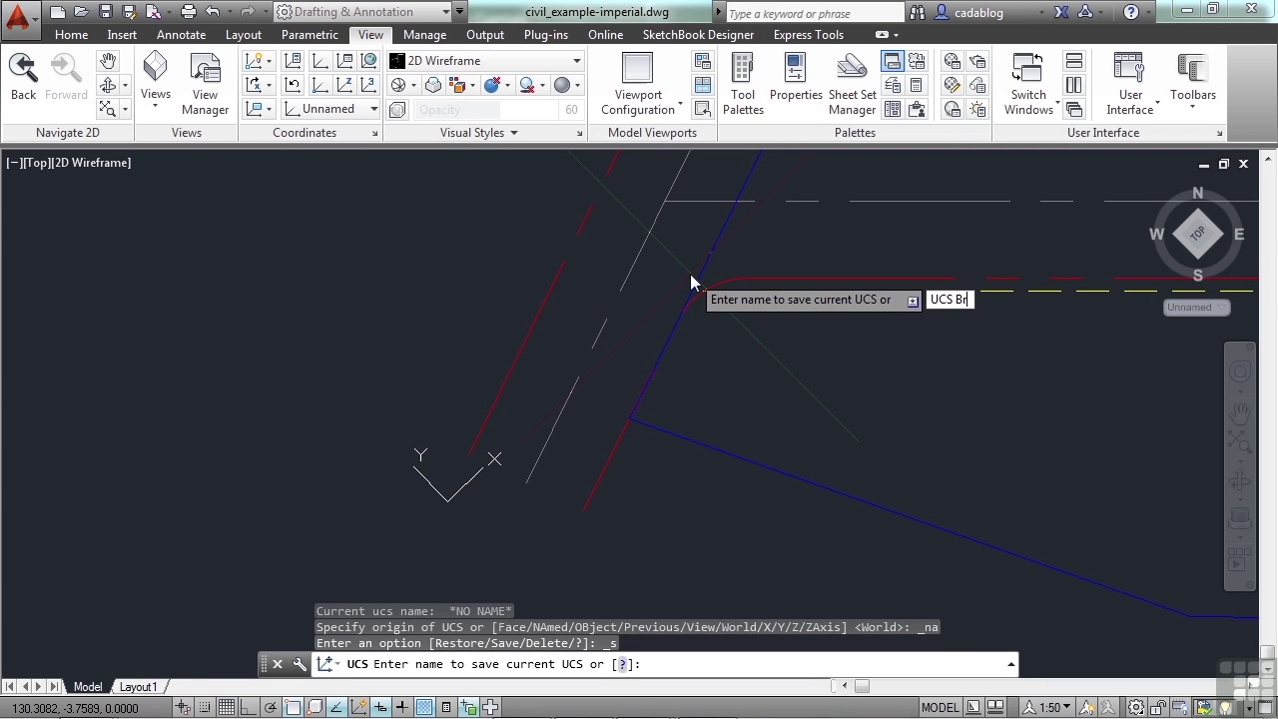
{"action": "key", "text": "Return"}
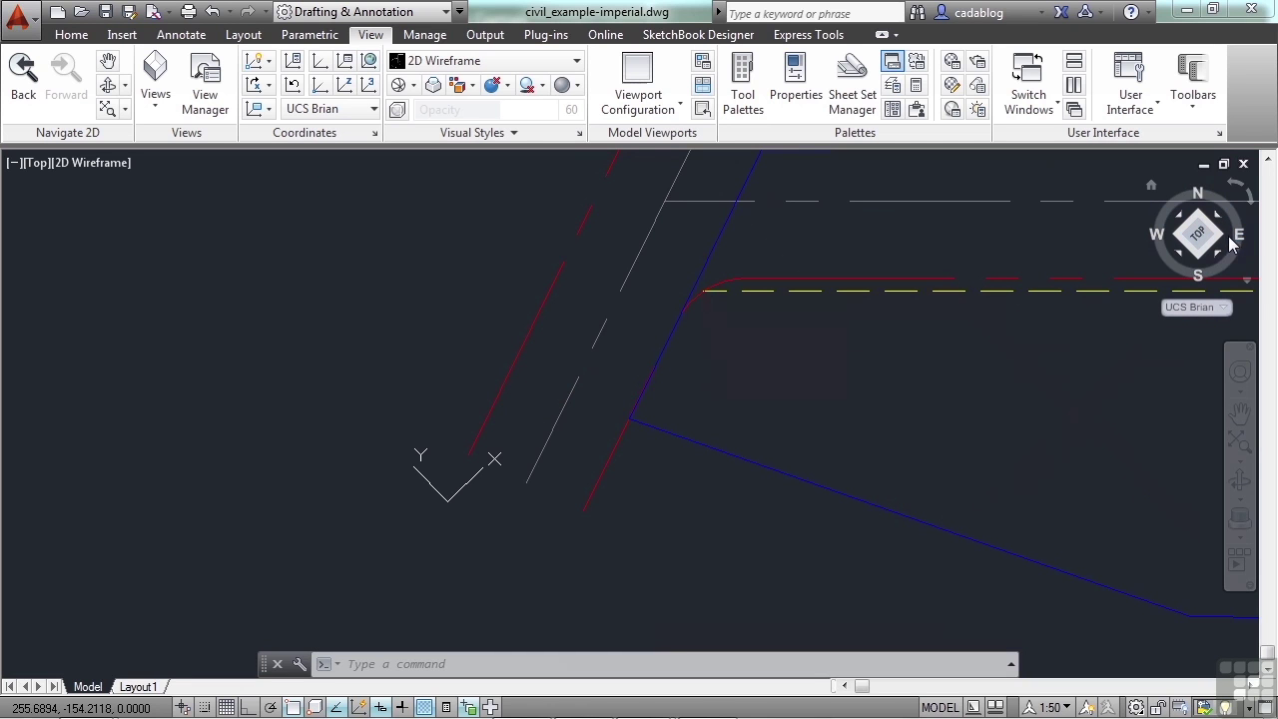
Step: Switch to the World UCS and zoom out to show the parcel and building
{"action": "left_click", "coordinate": [1222, 309]}
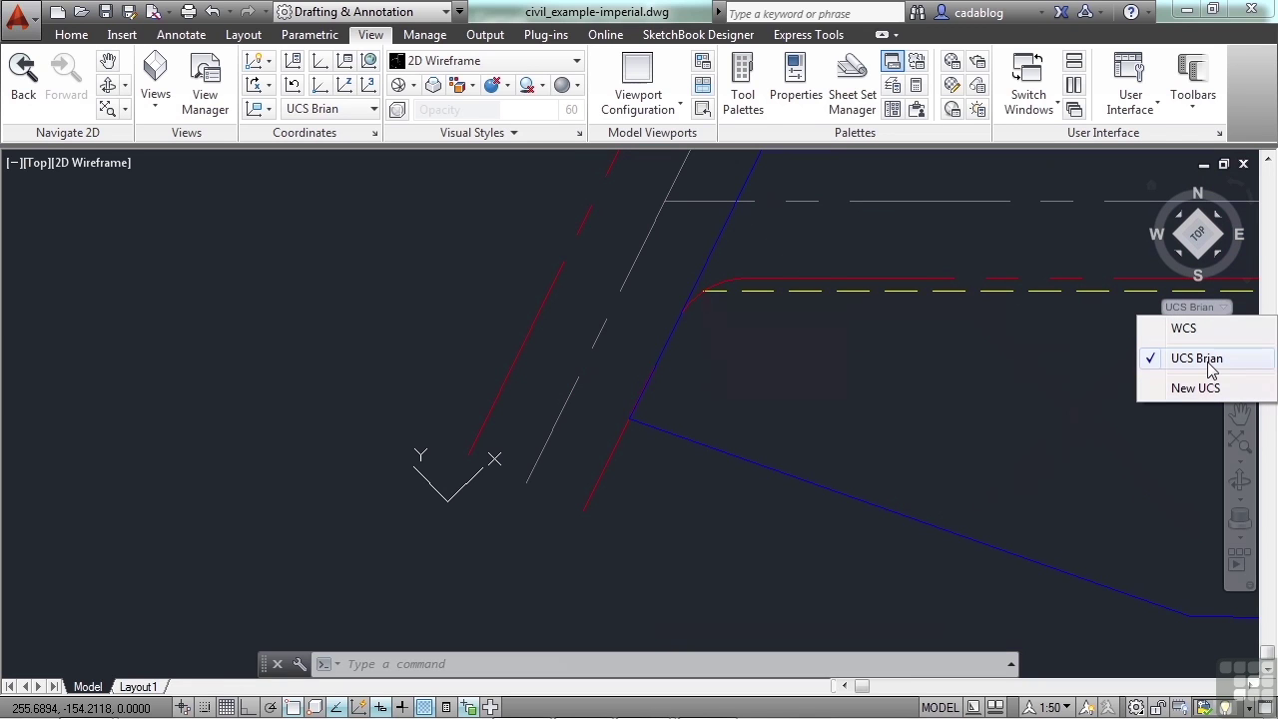
{"action": "left_click", "coordinate": [1187, 330]}
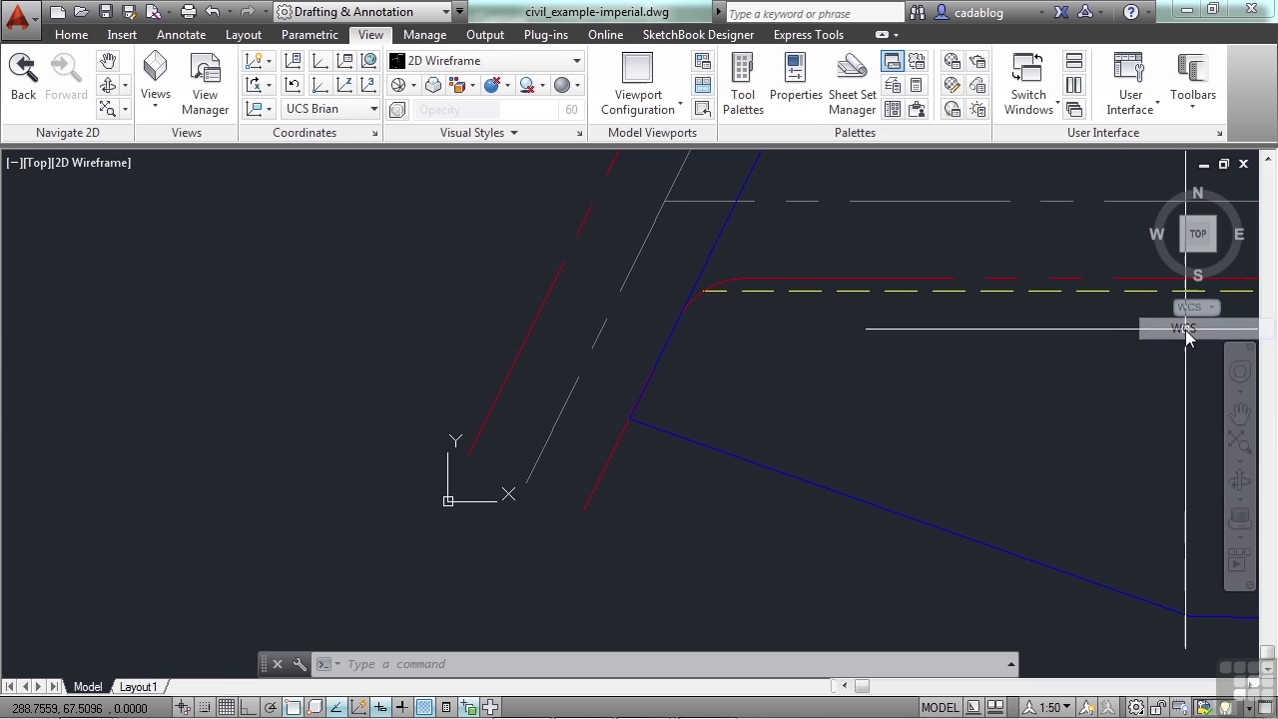
{"action": "scroll", "coordinate": [976, 382], "scroll_direction": "down", "scroll_amount": 4}
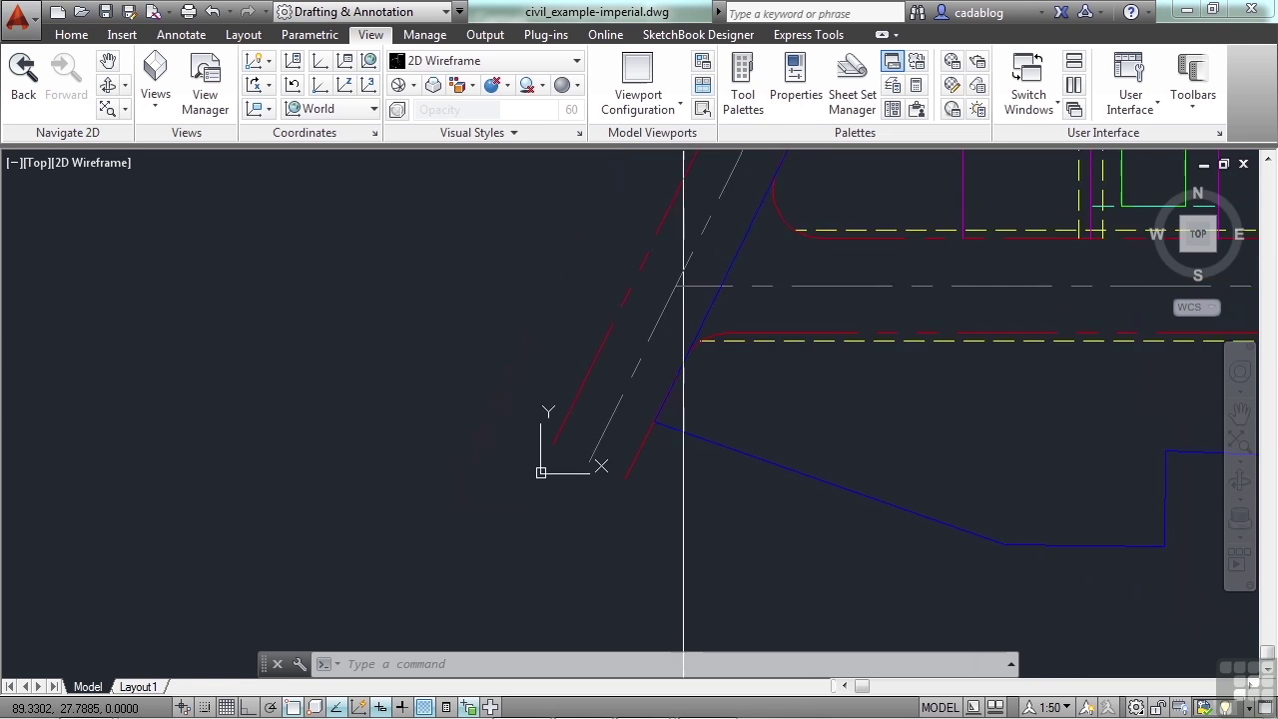
{"action": "middle_click_drag", "start_coordinate": [1045, 266], "coordinate": [656, 400]}
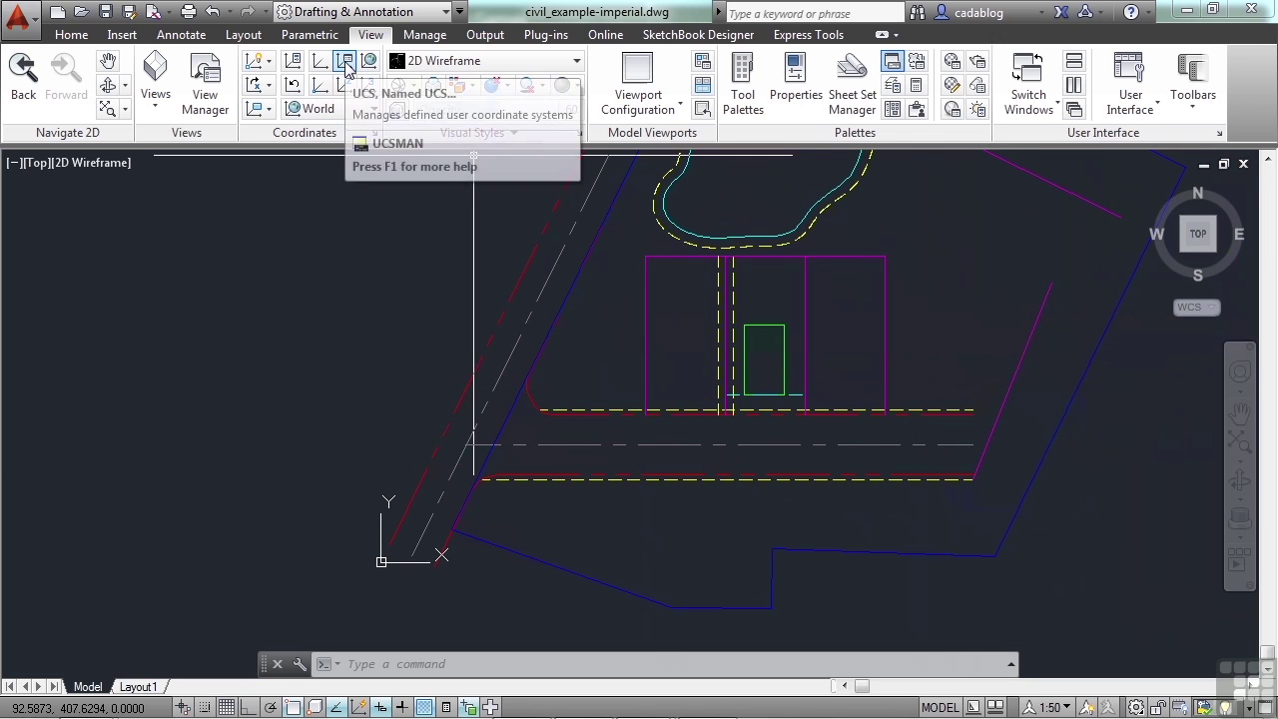
Step: Align the UCS to the blue parcel boundary line with the UCS Object option
{"action": "type", "text": "ucs"}
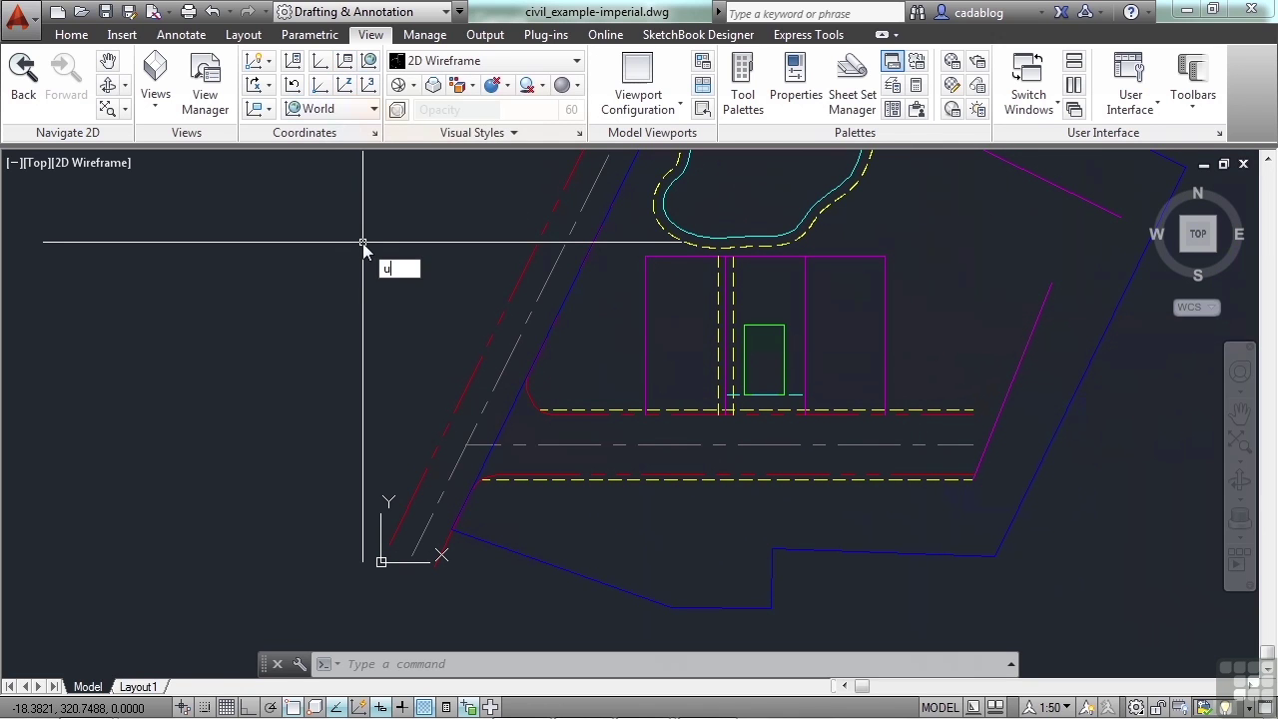
{"action": "key", "text": "Return"}
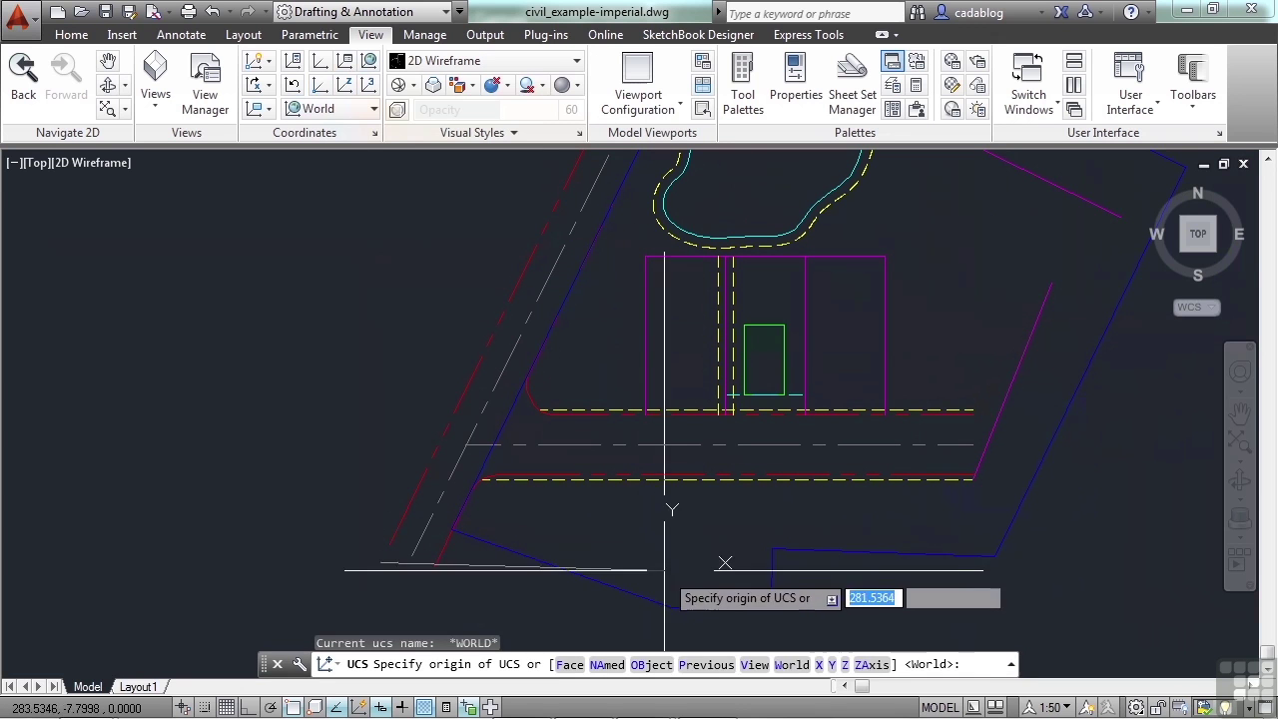
{"action": "left_click", "coordinate": [652, 664]}
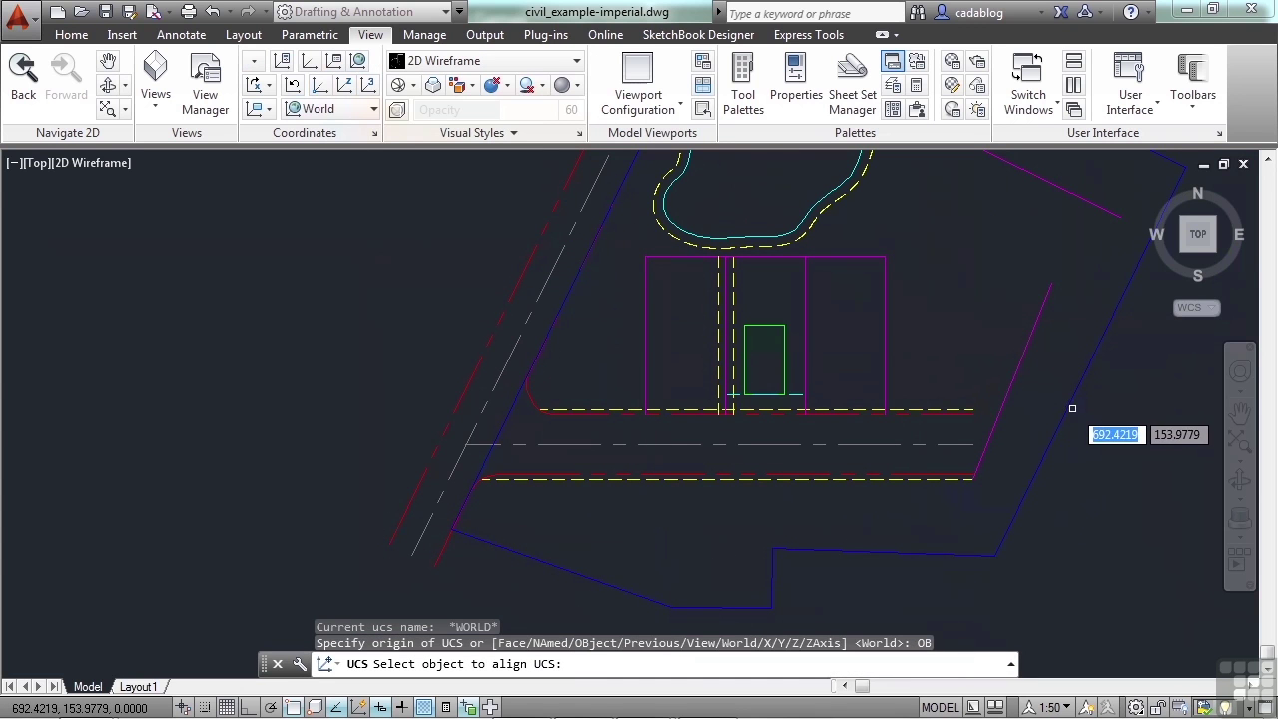
{"action": "left_click", "coordinate": [1074, 410]}
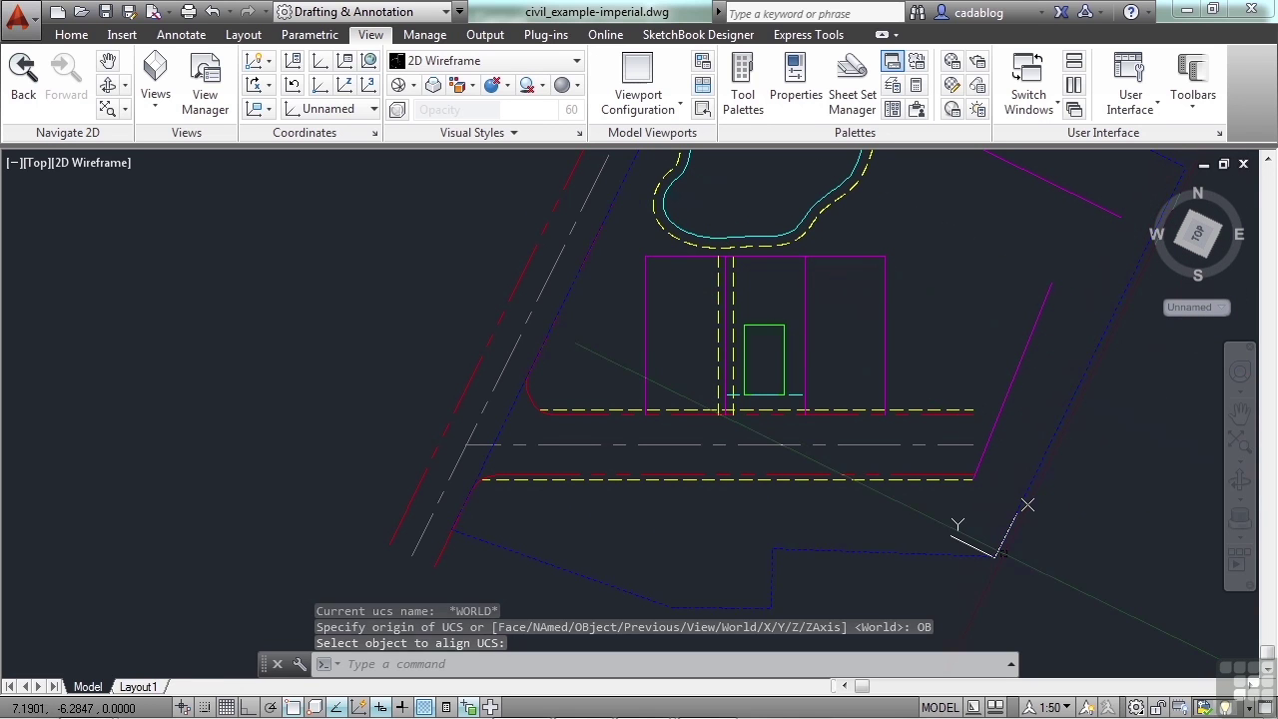
Step: Save the aligned UCS as 'Parcel View' and zoom out to see the whole parcel
{"action": "right_click", "coordinate": [1002, 540]}
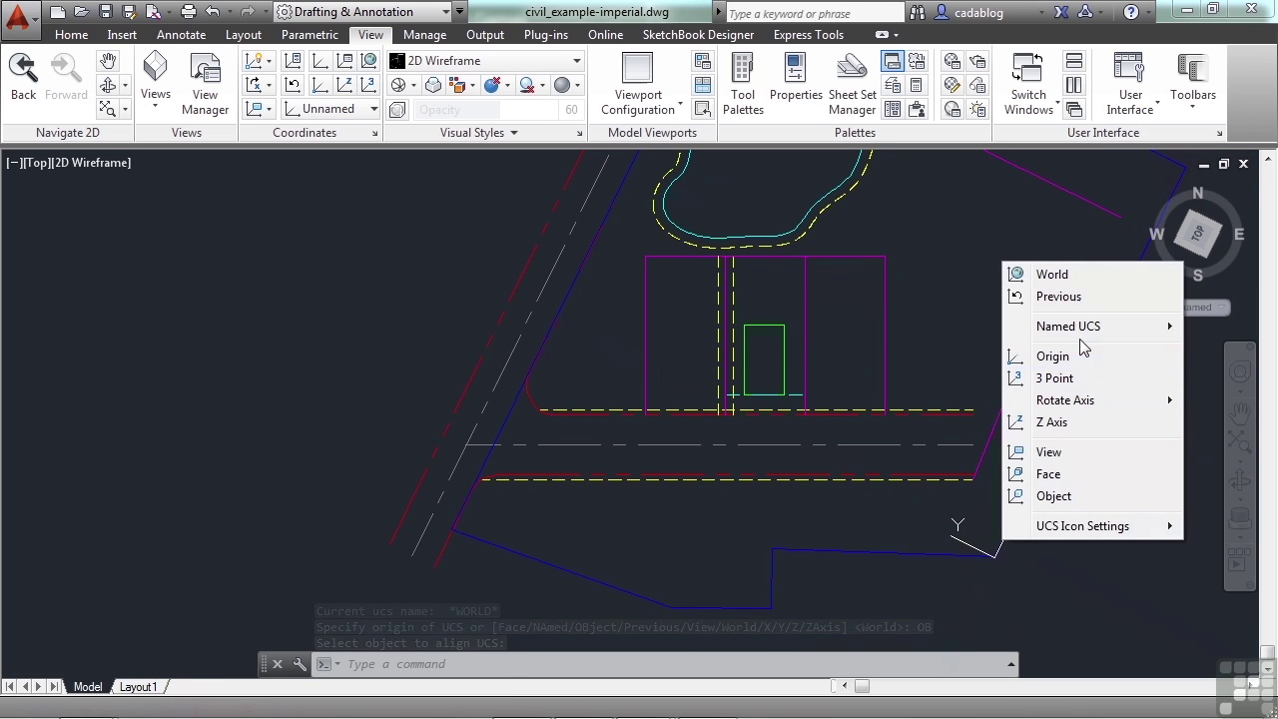
{"action": "mouse_move", "coordinate": [1085, 329]}
{"action": "left_click", "coordinate": [964, 334]}
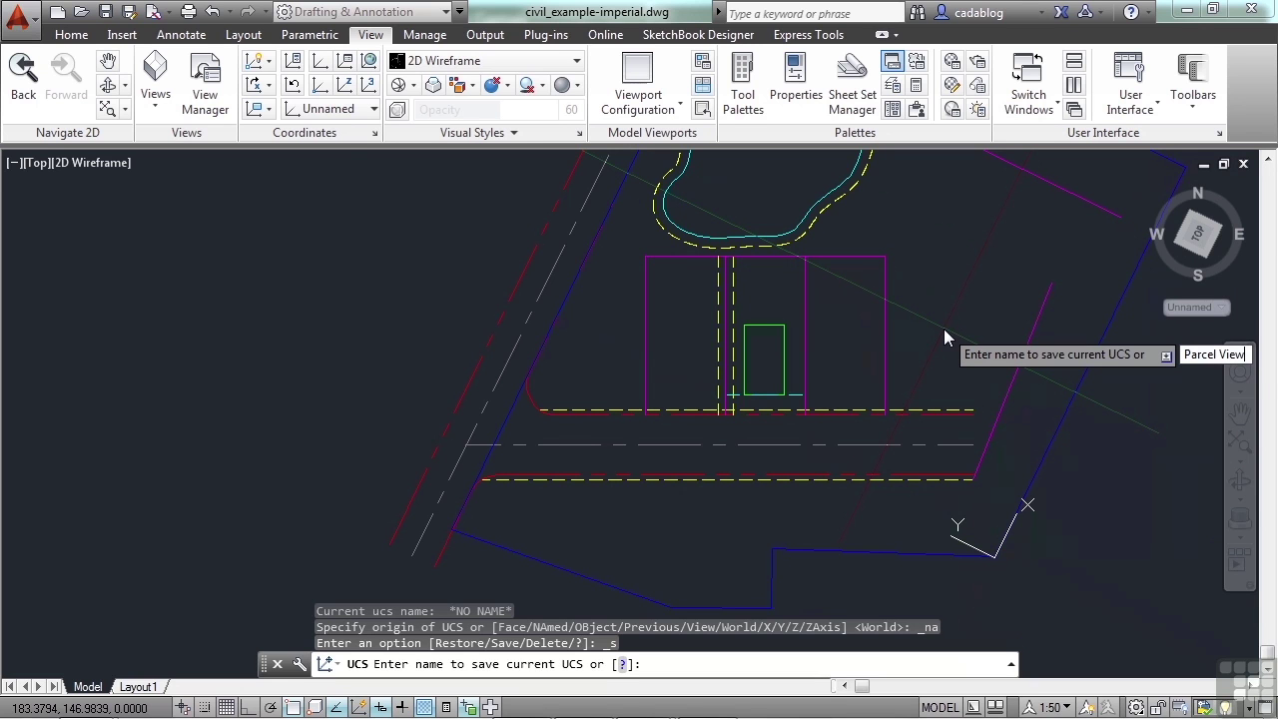
{"action": "key", "text": "Return"}
{"action": "scroll", "coordinate": [699, 340], "scroll_direction": "down", "scroll_amount": 3}
{"action": "middle_click_drag", "start_coordinate": [739, 334], "coordinate": [748, 355]}
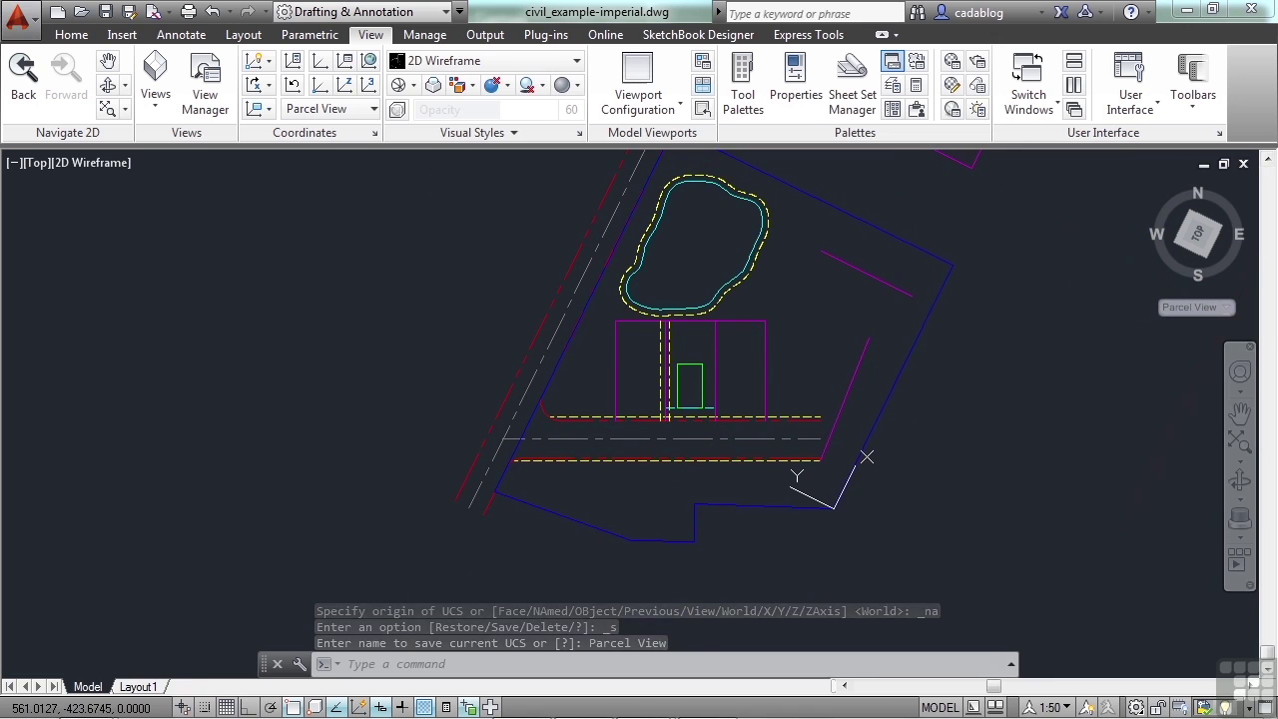
{"action": "left_click", "coordinate": [1234, 338]}
Step: Cancel the stray selection windows and switch to the World UCS
{"action": "key", "text": "Escape"}
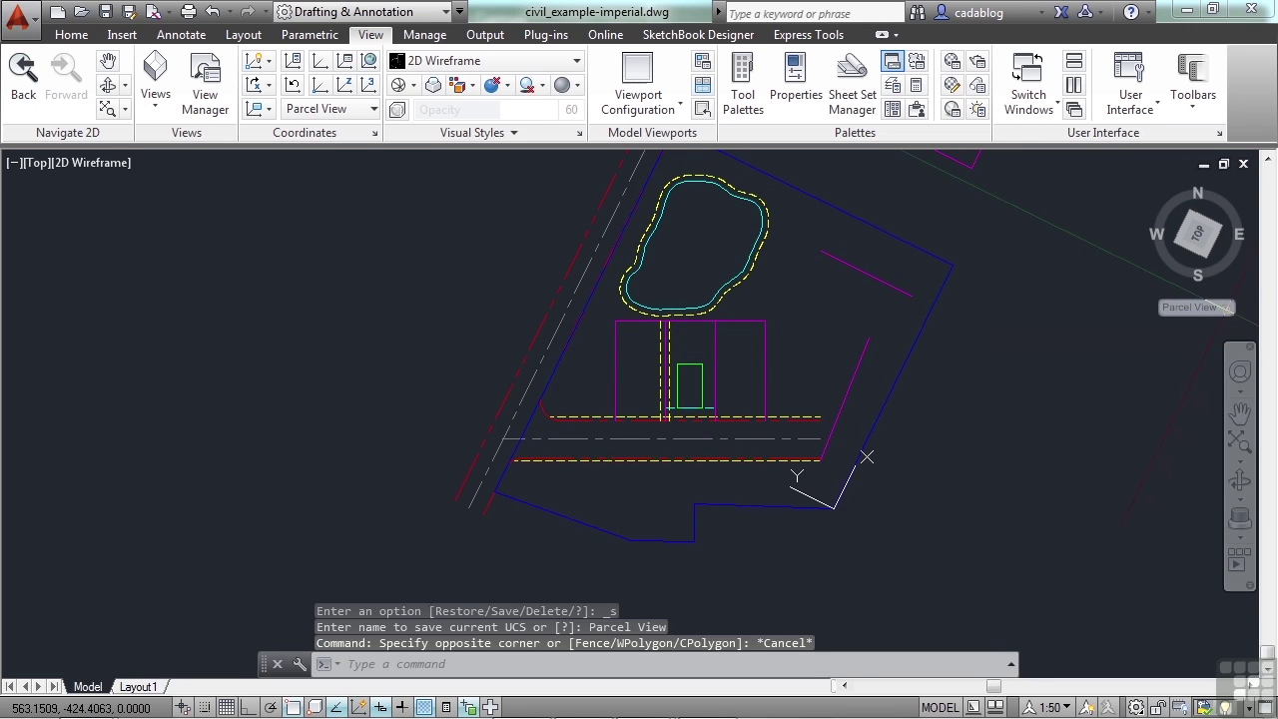
{"action": "left_click", "coordinate": [1230, 335]}
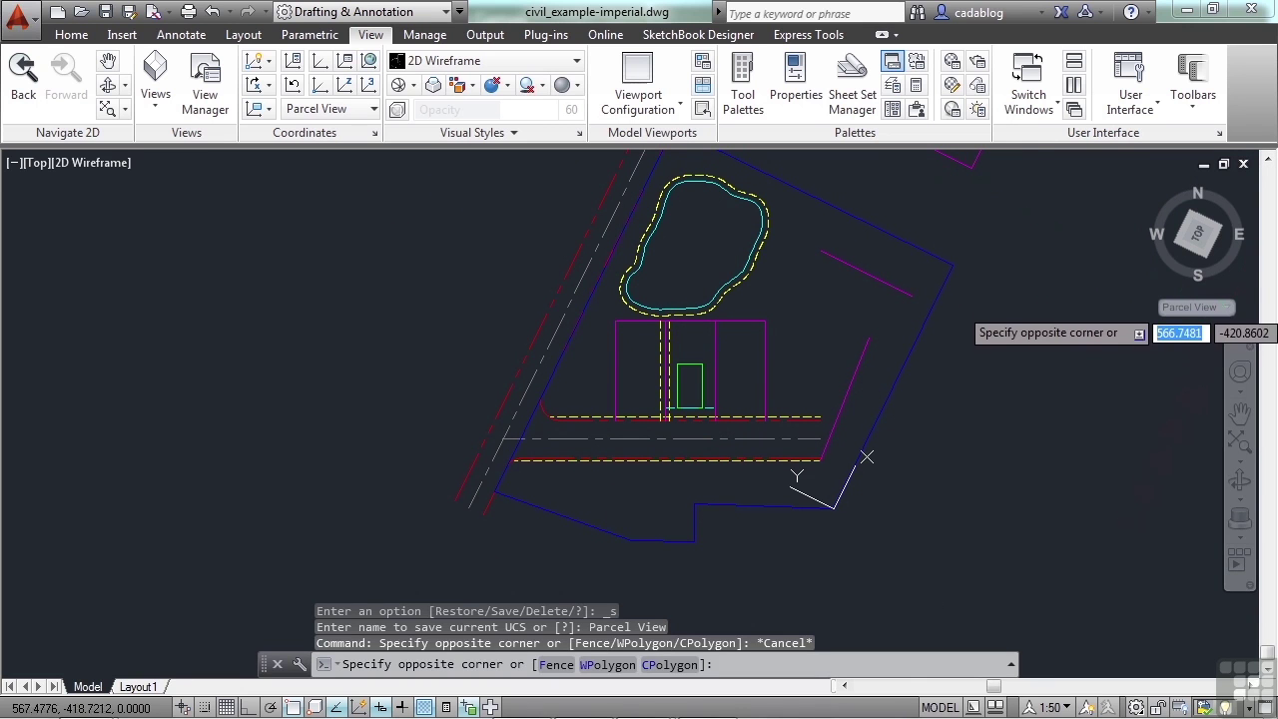
{"action": "key", "text": "Escape"}
{"action": "left_click", "coordinate": [1229, 308]}
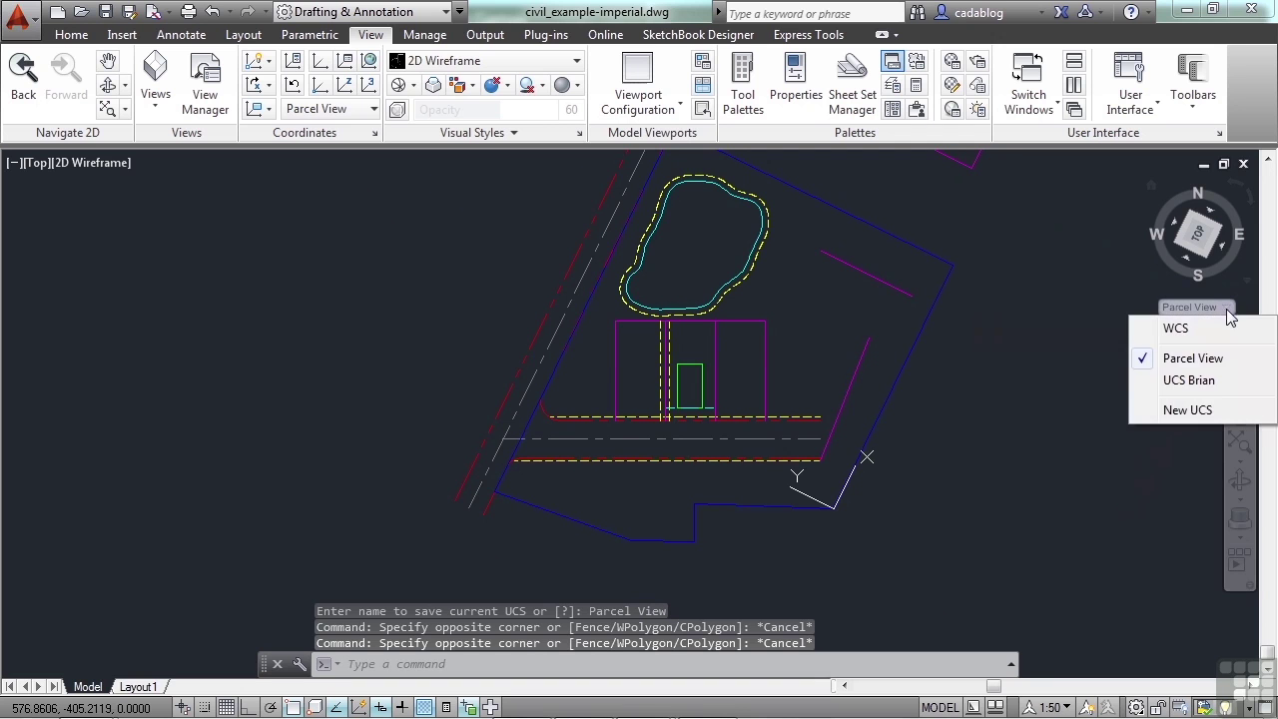
{"action": "left_click", "coordinate": [1211, 330]}
Step: Switch to Parcel View, then make the first saved named UCS current
{"action": "left_click", "coordinate": [1211, 309]}
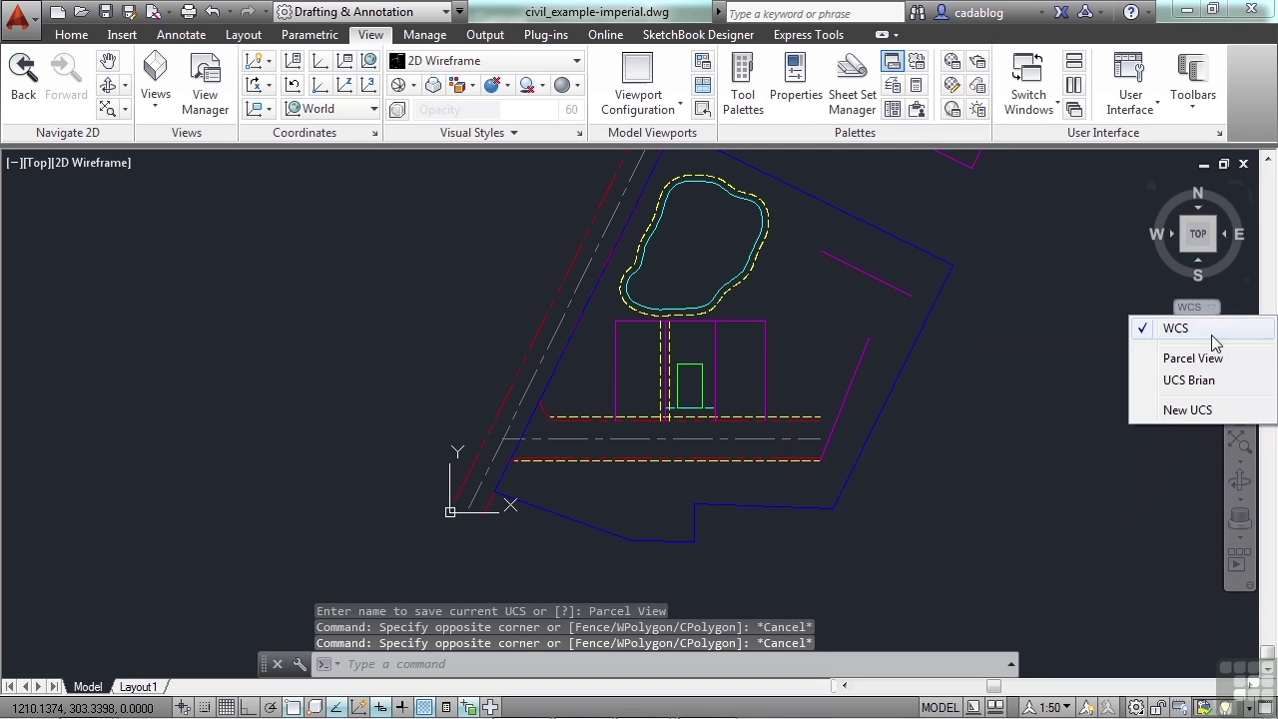
{"action": "left_click", "coordinate": [1208, 355]}
{"action": "left_click", "coordinate": [1220, 312]}
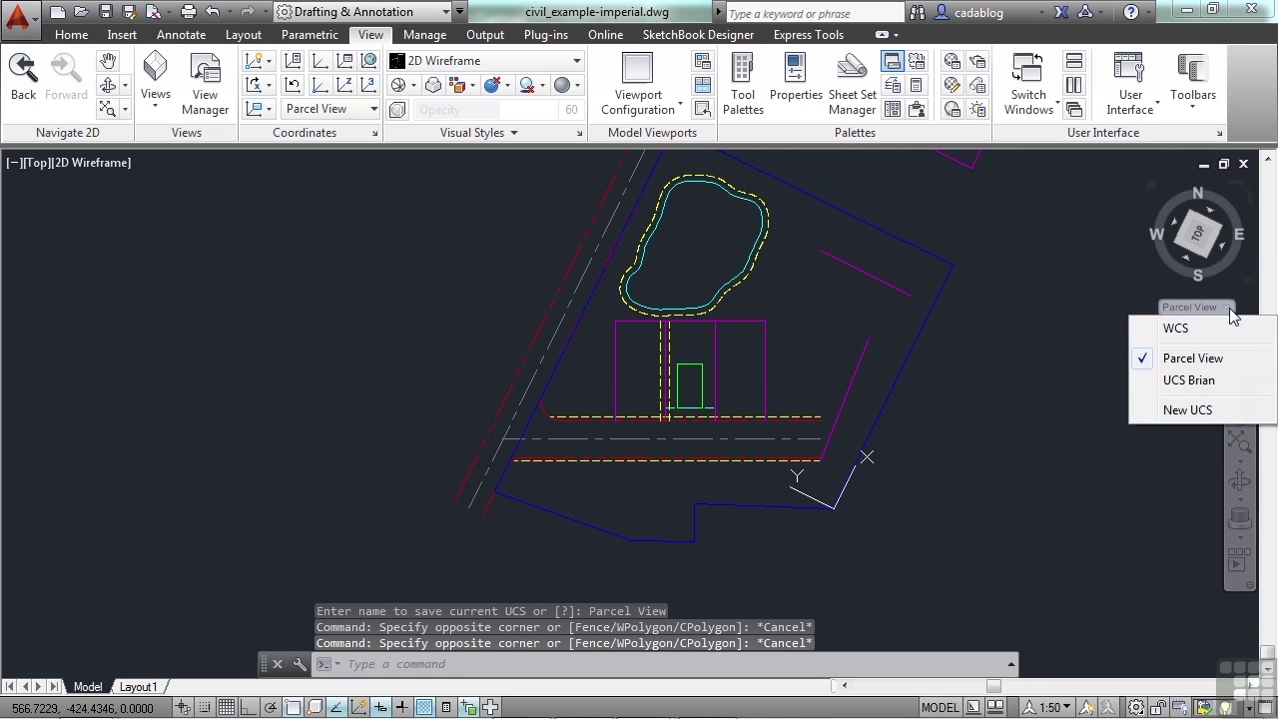
{"action": "left_click", "coordinate": [1197, 381]}
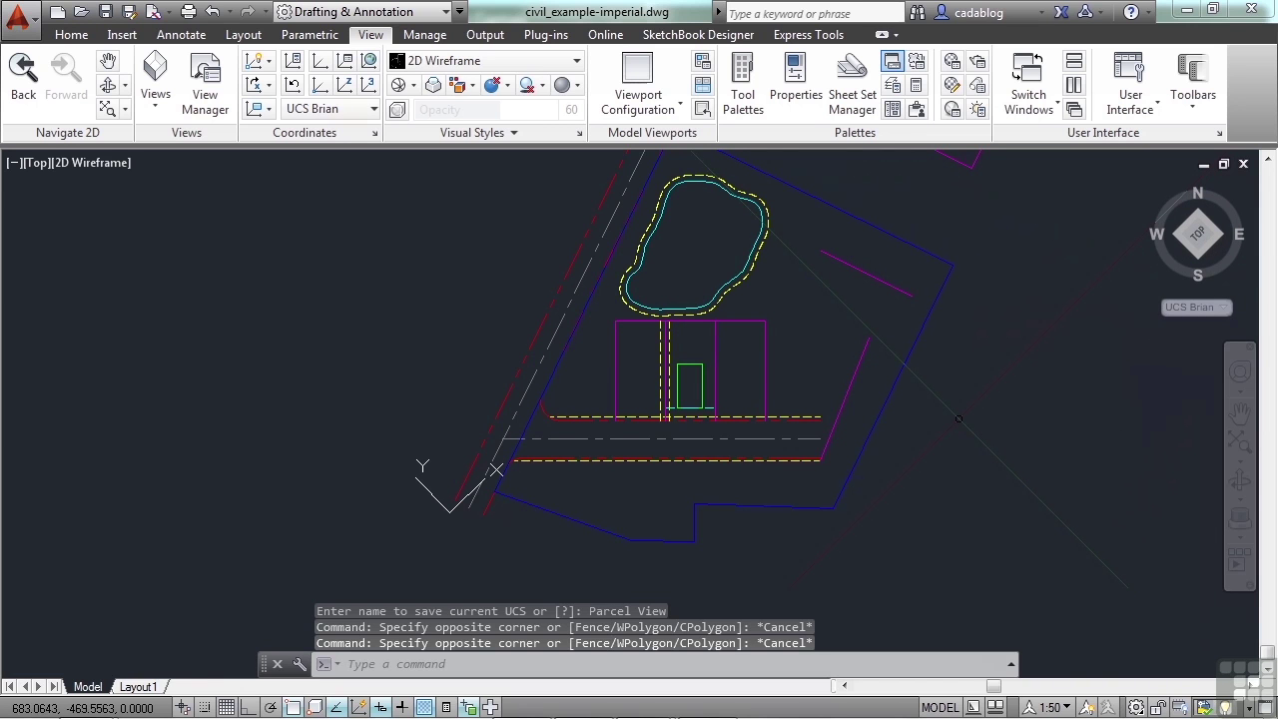
{"action": "scroll", "coordinate": [676, 421], "scroll_direction": "down", "scroll_amount": 2}
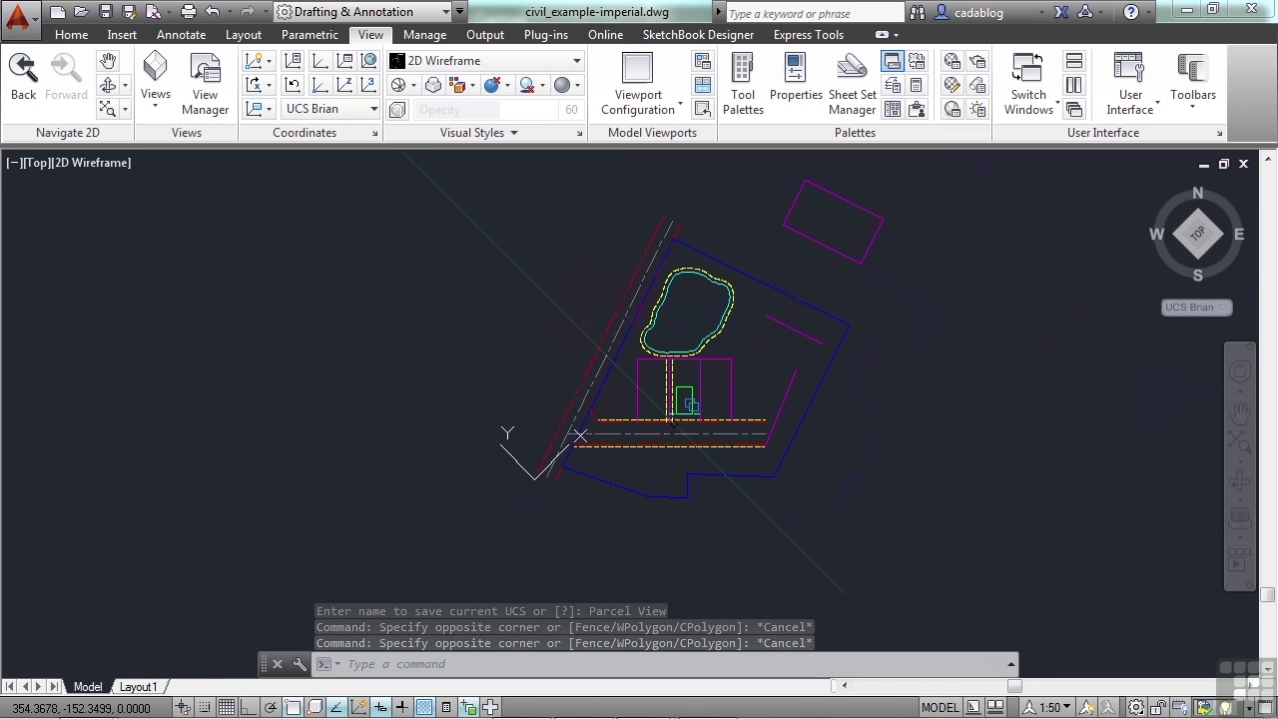
{"action": "mouse_move", "coordinate": [676, 420]}
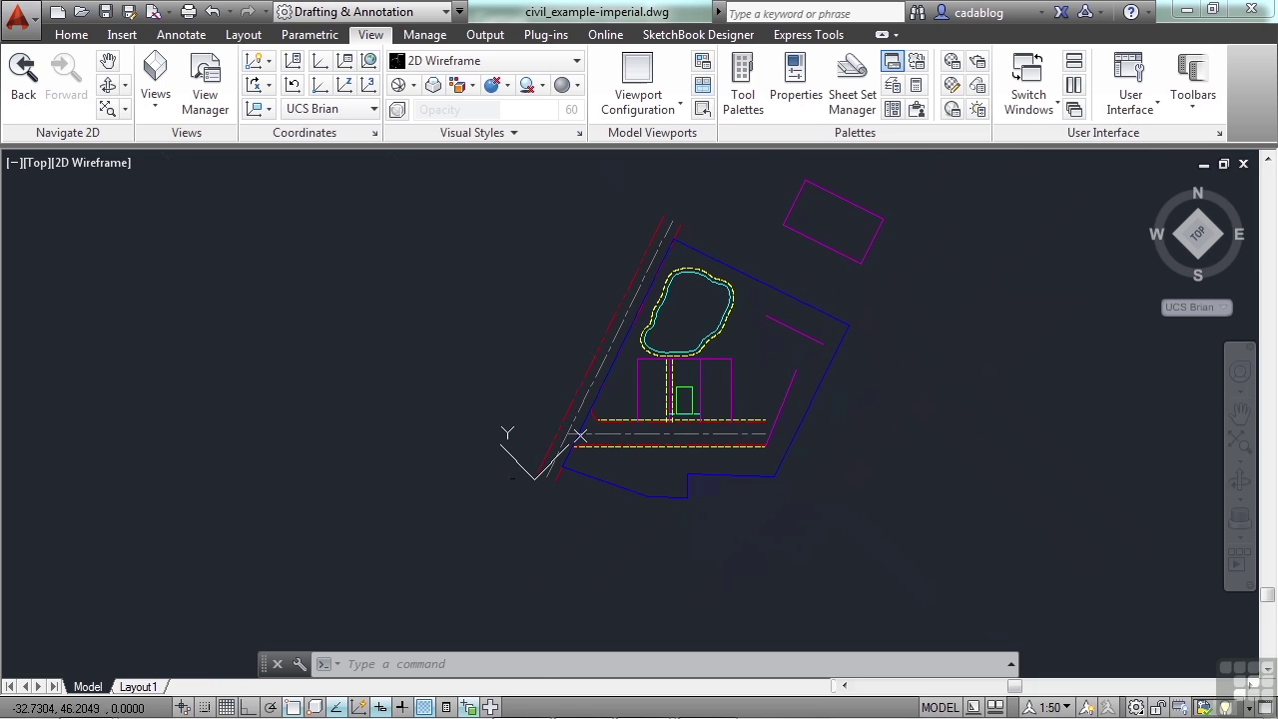
Step: Redirect the UCS X axis at the road corner to a 45° angle
{"action": "scroll", "coordinate": [492, 468], "scroll_direction": "up", "scroll_amount": 4}
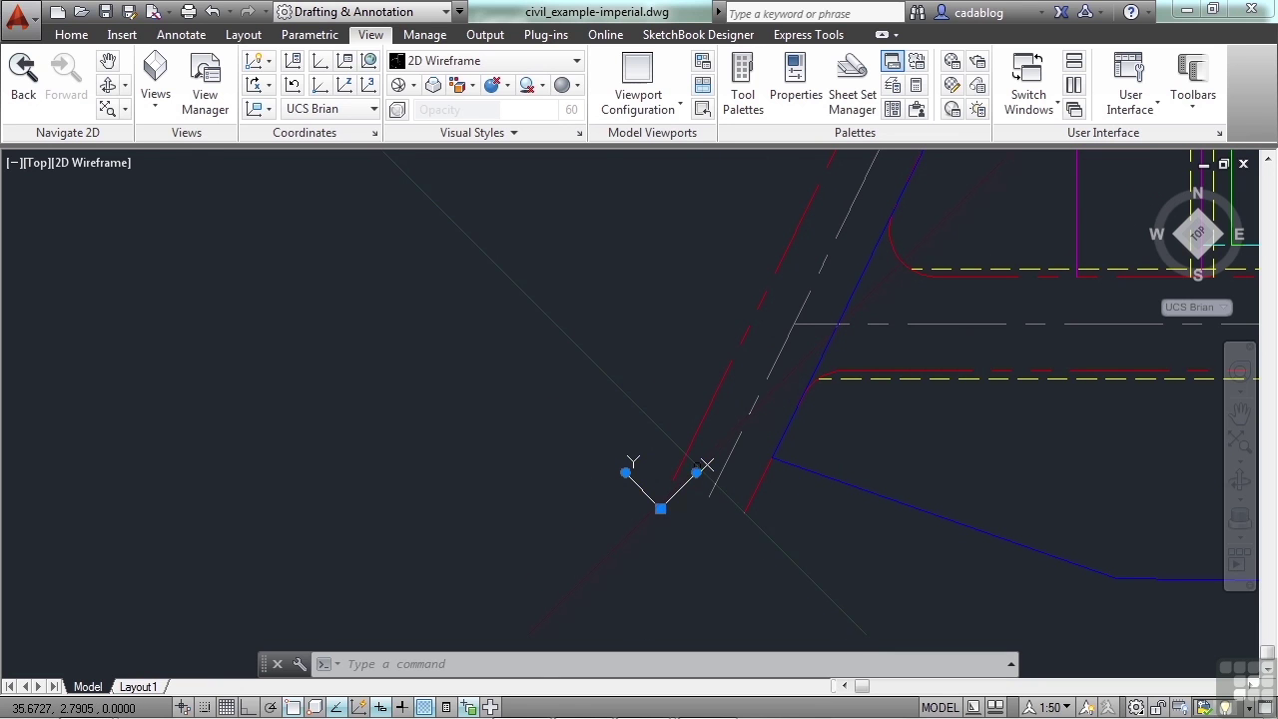
{"action": "left_click", "coordinate": [696, 472]}
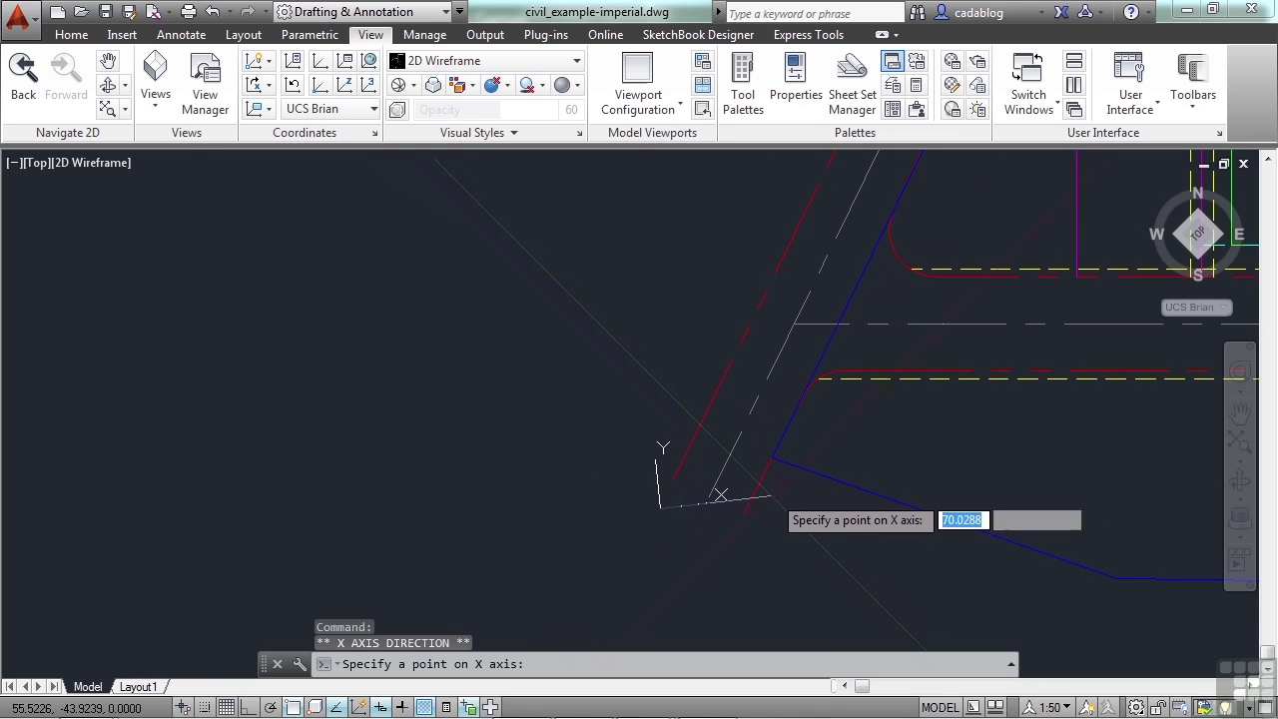
{"action": "type", "text": "45"}
{"action": "key", "text": "Return"}
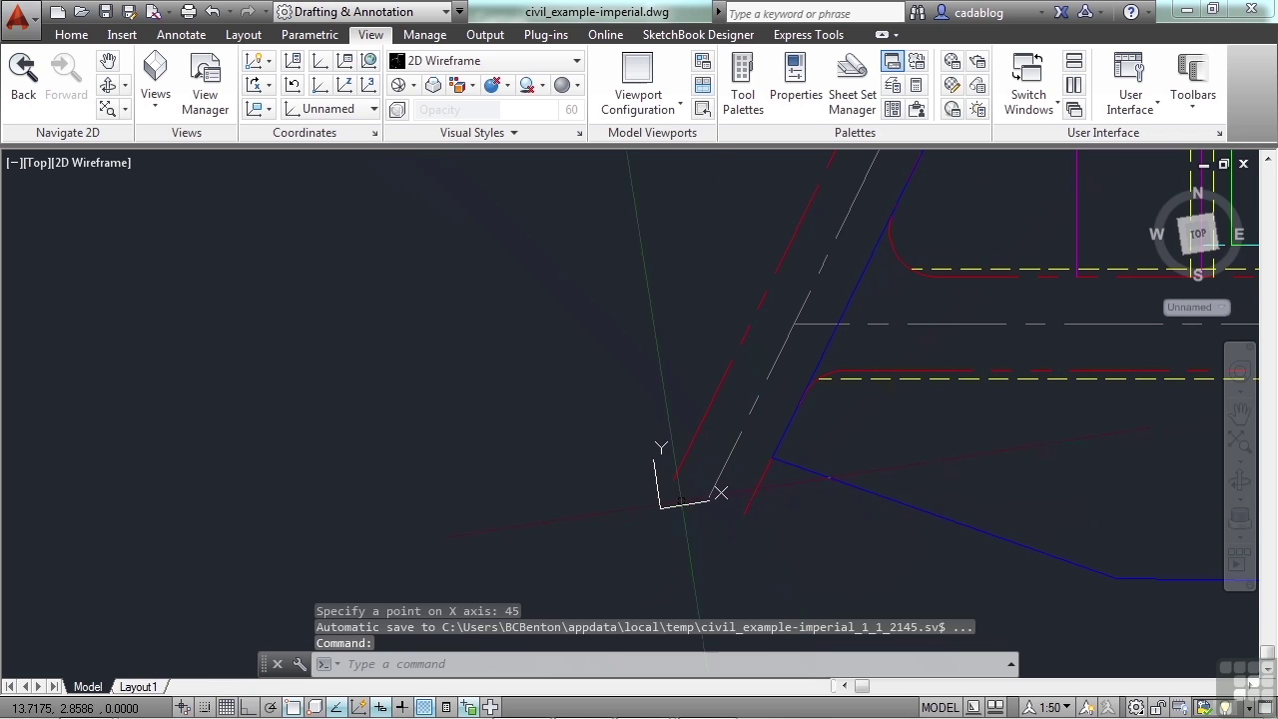
{"action": "left_click", "coordinate": [699, 502]}
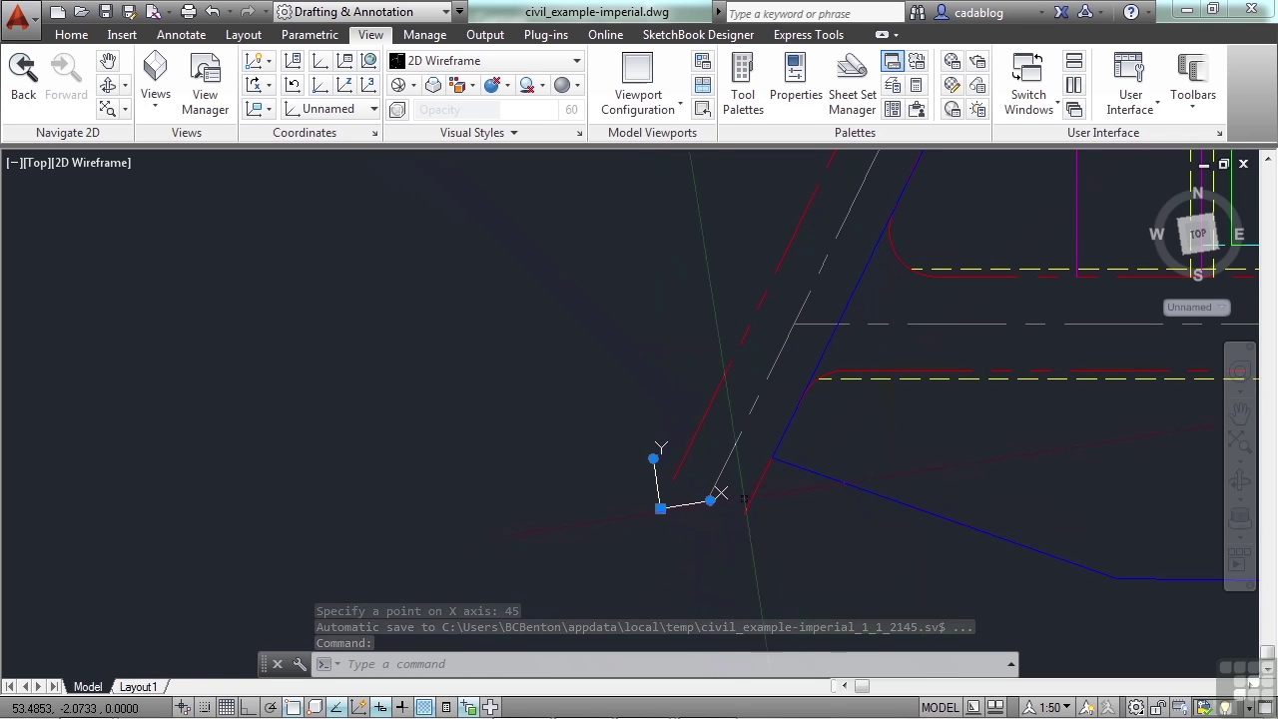
{"action": "left_click", "coordinate": [710, 498]}
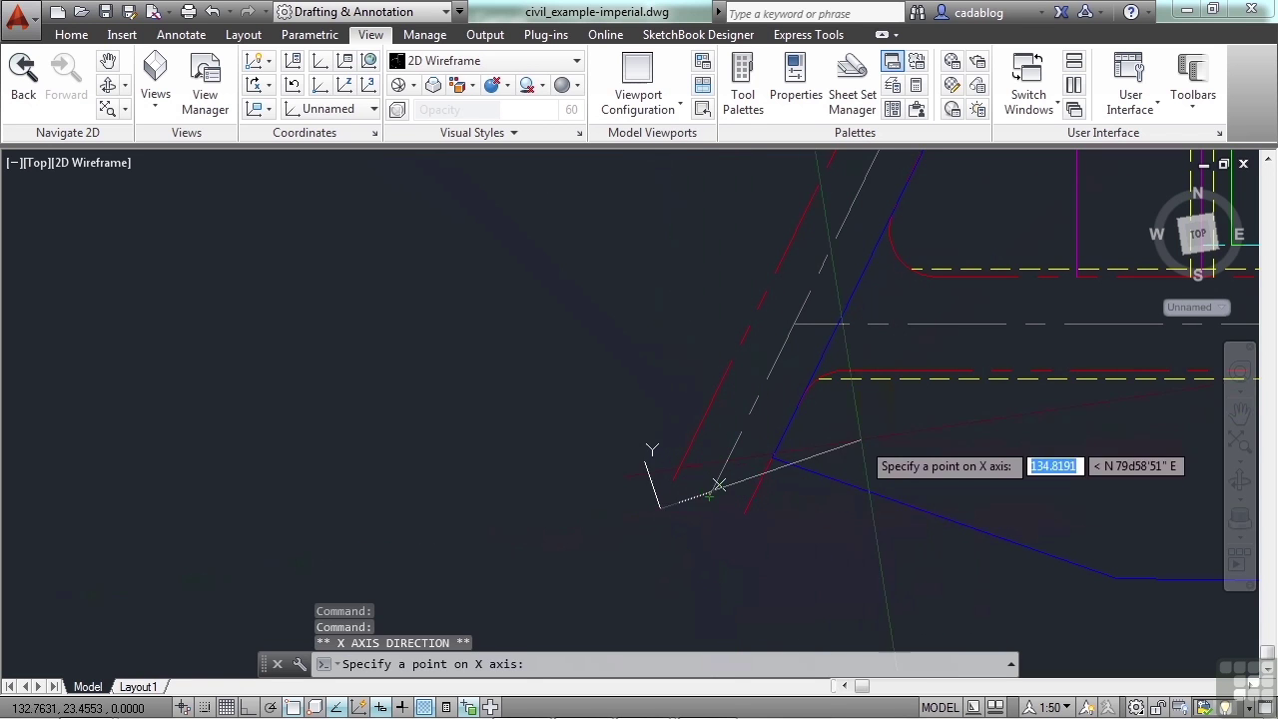
{"action": "key", "text": "Tab"}
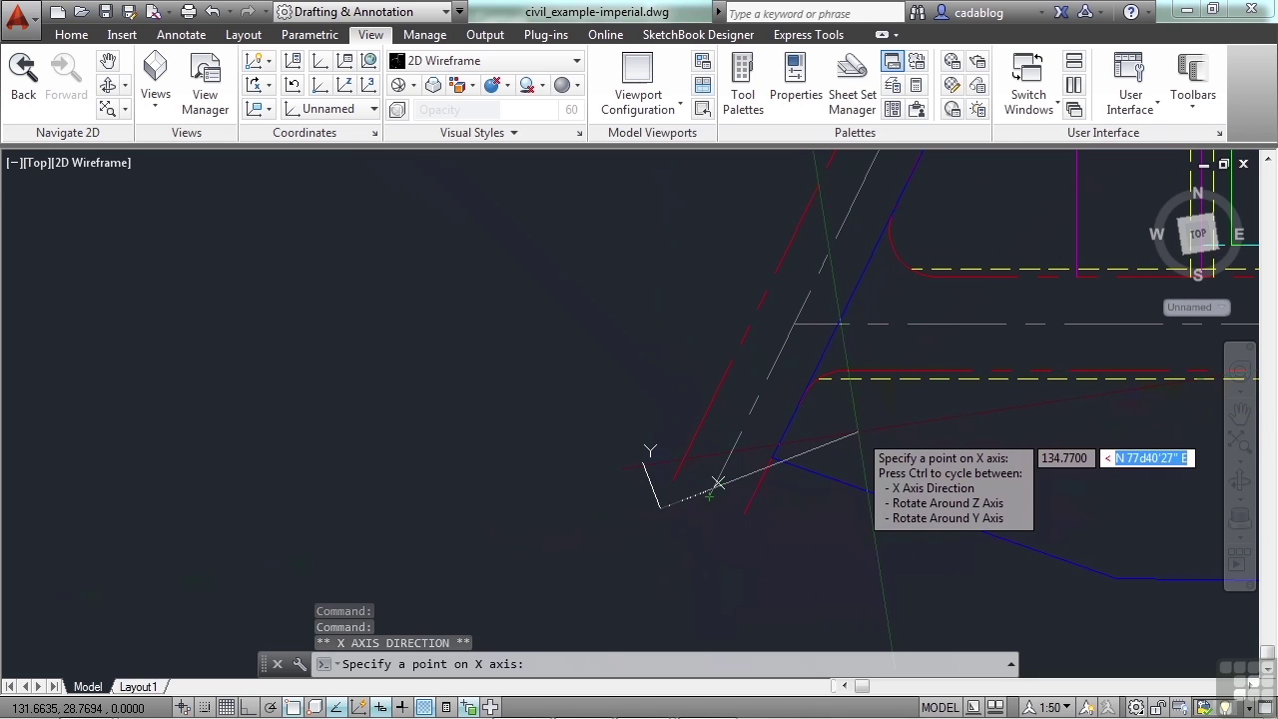
{"action": "key", "text": "BackSpace"}
{"action": "type", "text": "45"}
{"action": "key", "text": "Return"}
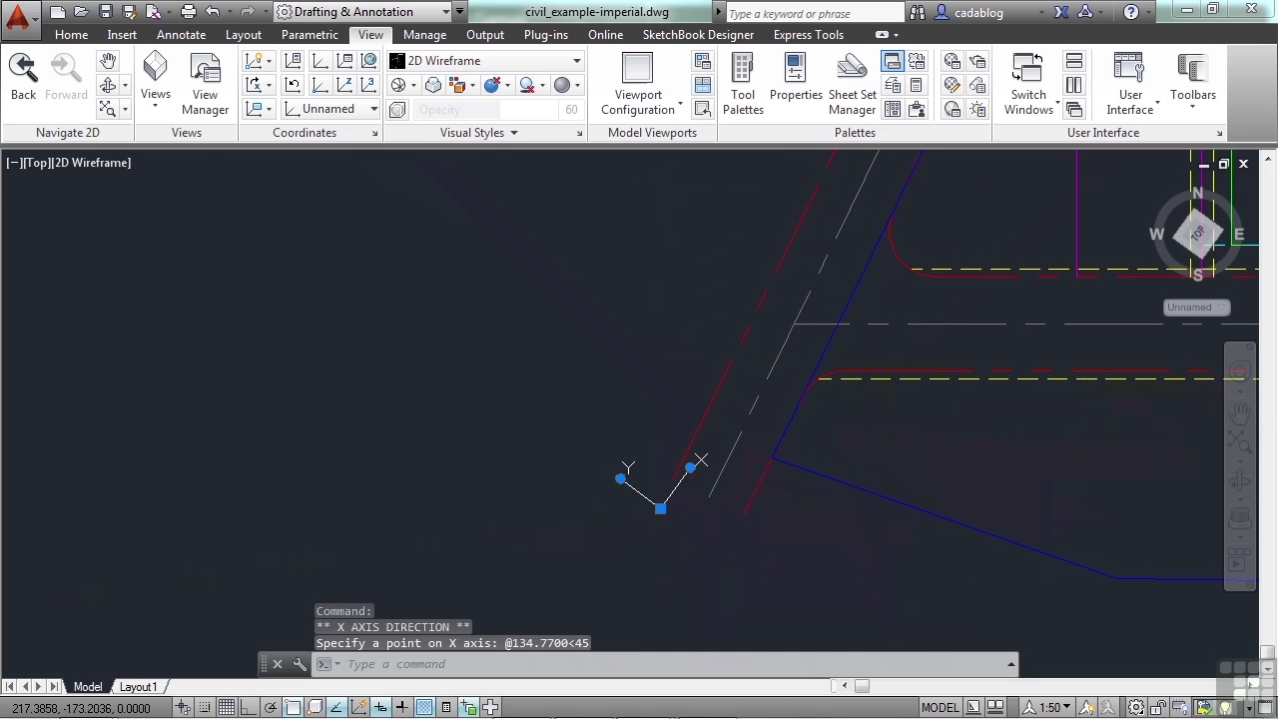
Step: Begin saving the rotated UCS under the name '45 degrees'
{"action": "left_click", "coordinate": [1224, 309]}
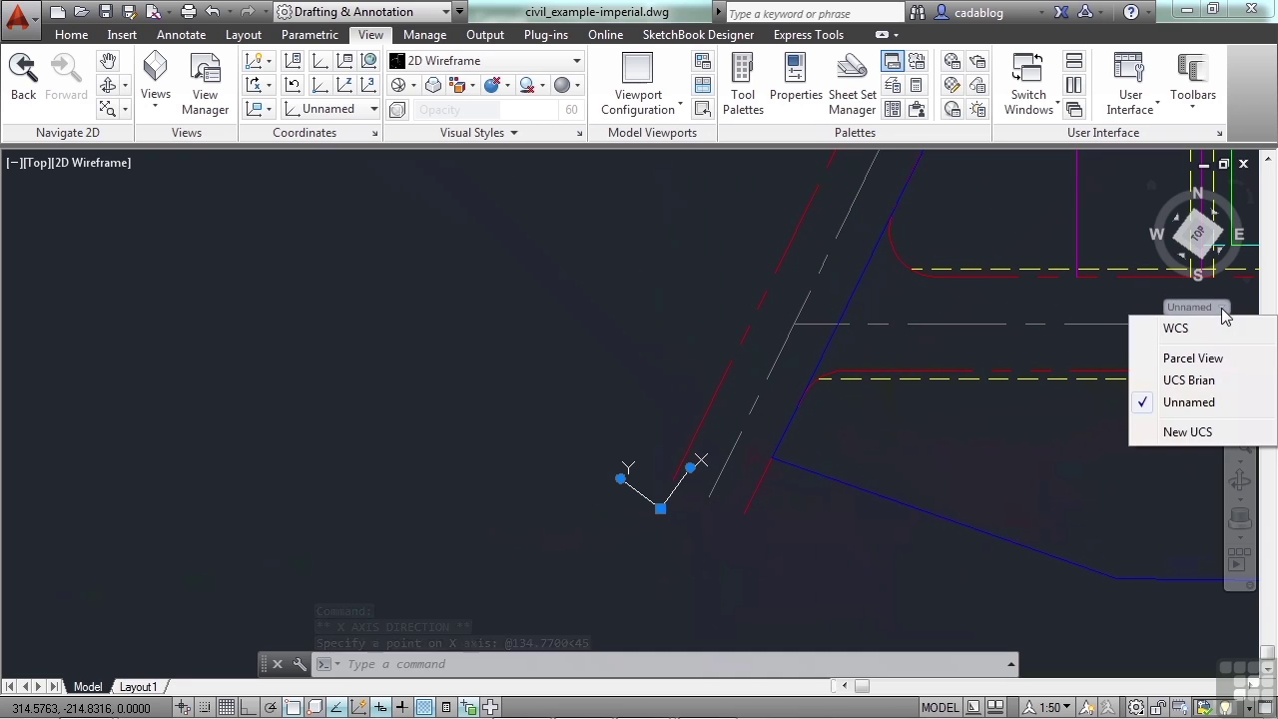
{"action": "left_click", "coordinate": [1166, 429]}
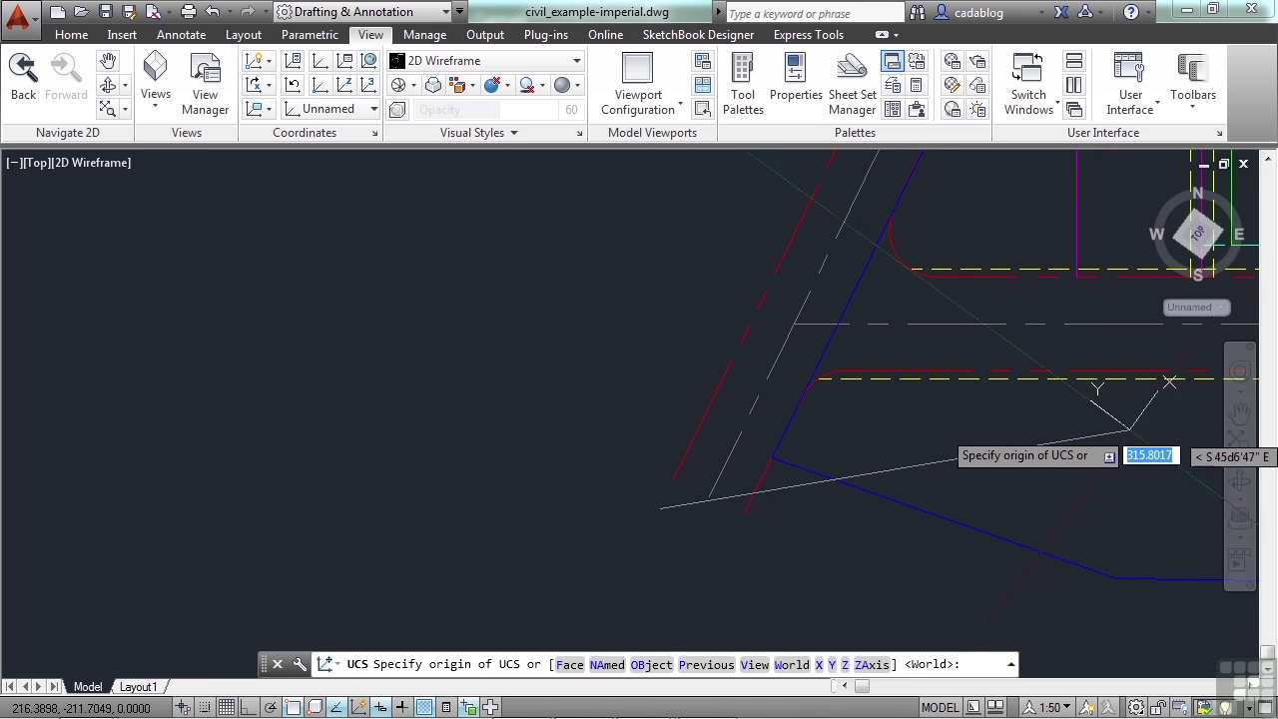
{"action": "key", "text": "Escape"}
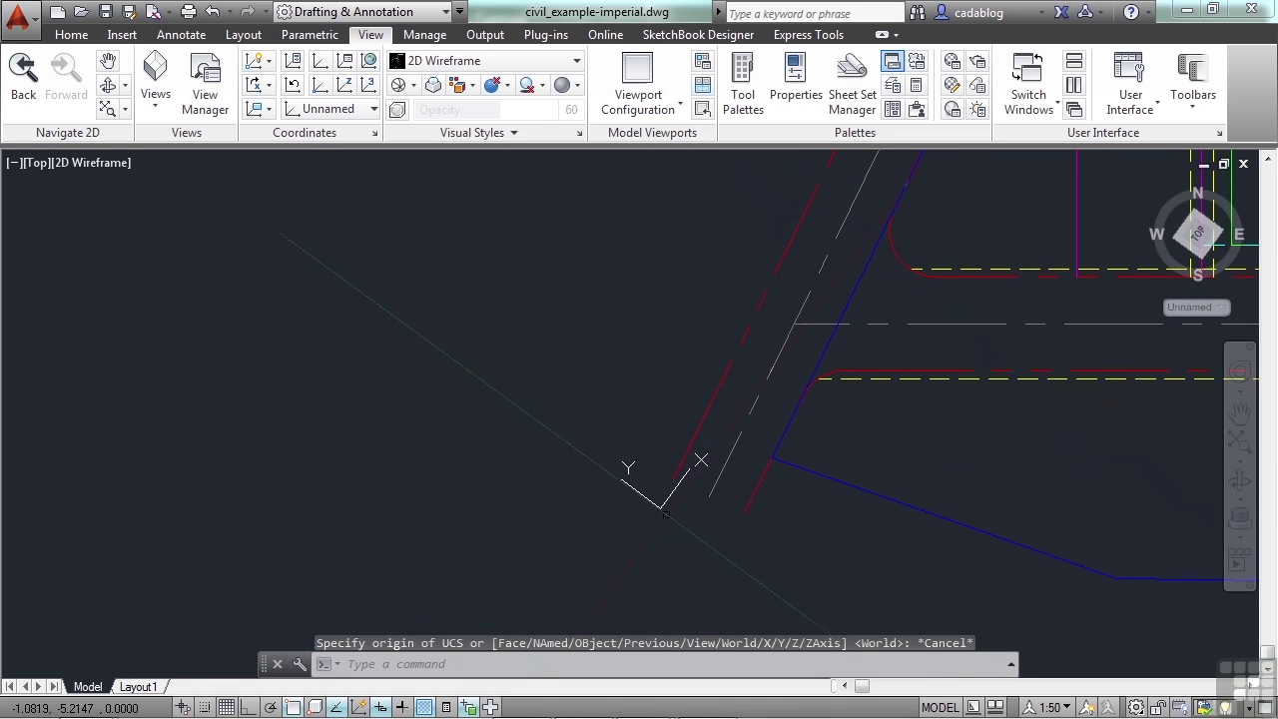
{"action": "right_click", "coordinate": [667, 496]}
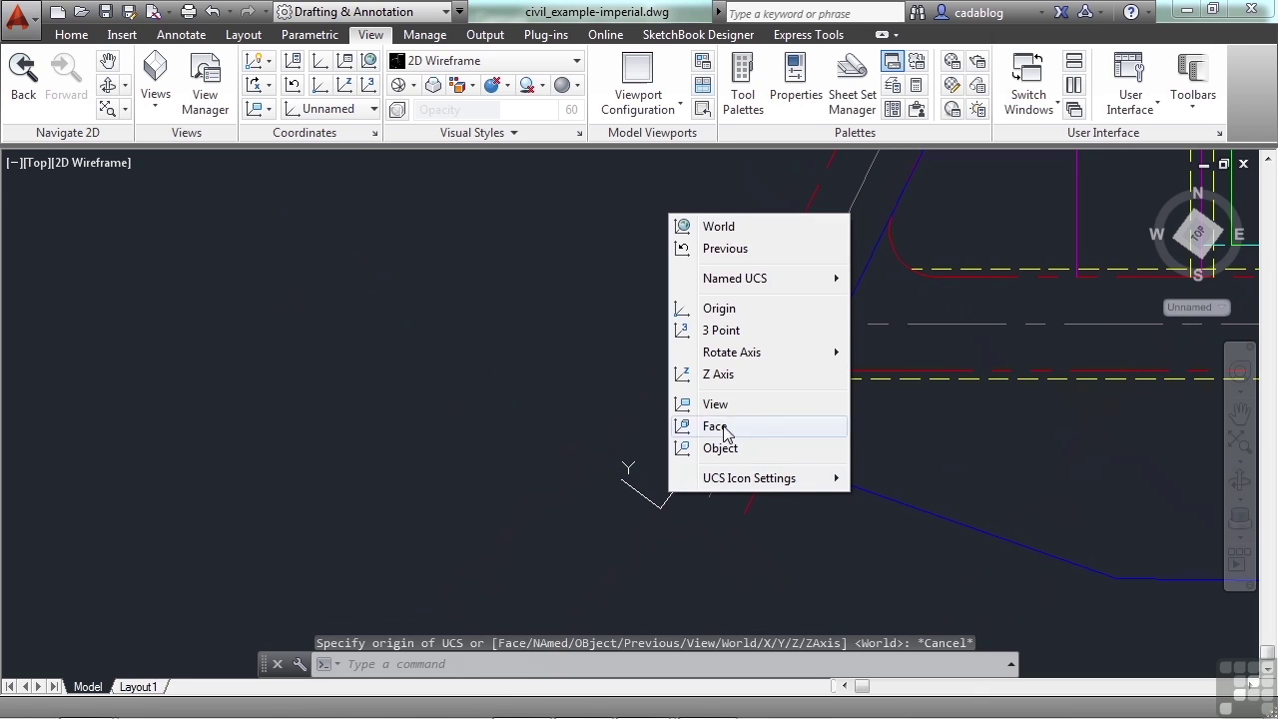
{"action": "mouse_move", "coordinate": [759, 278]}
{"action": "left_click", "coordinate": [899, 282]}
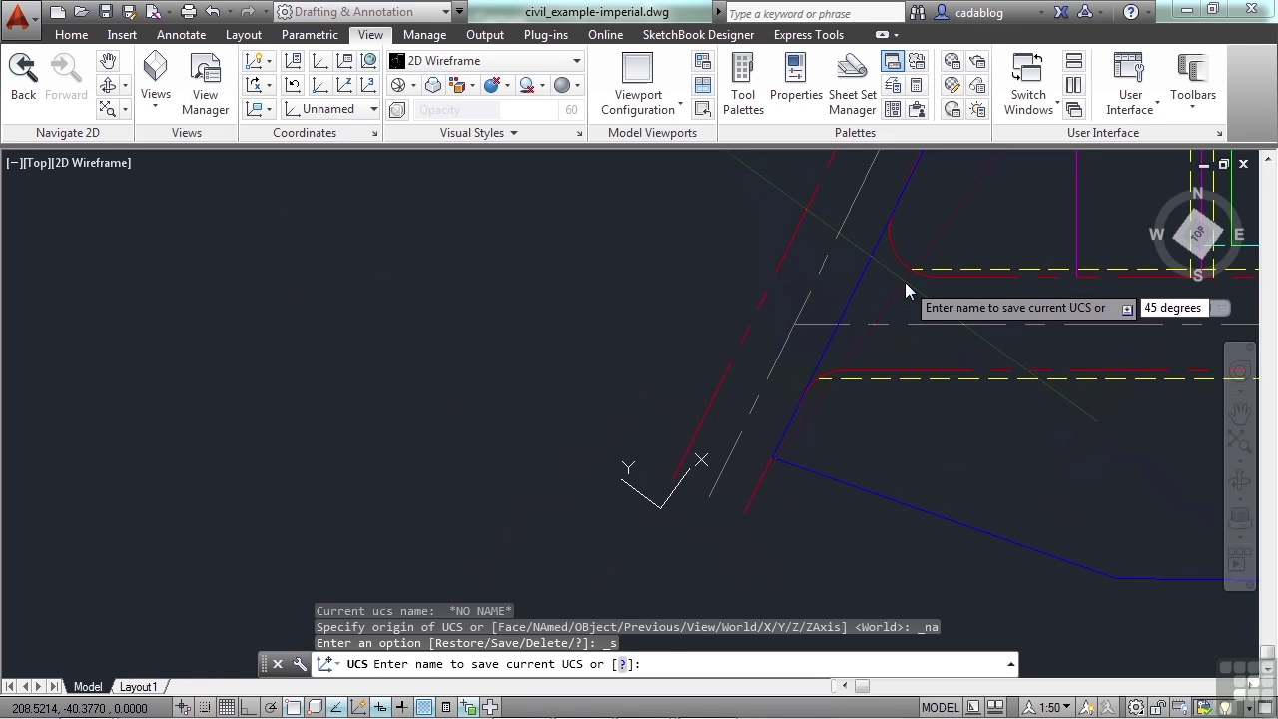
Step: Save the UCS as '45 degrees' and turn Ortho on
{"action": "key", "text": "Return"}
{"action": "scroll", "coordinate": [526, 418], "scroll_direction": "down", "scroll_amount": 2}
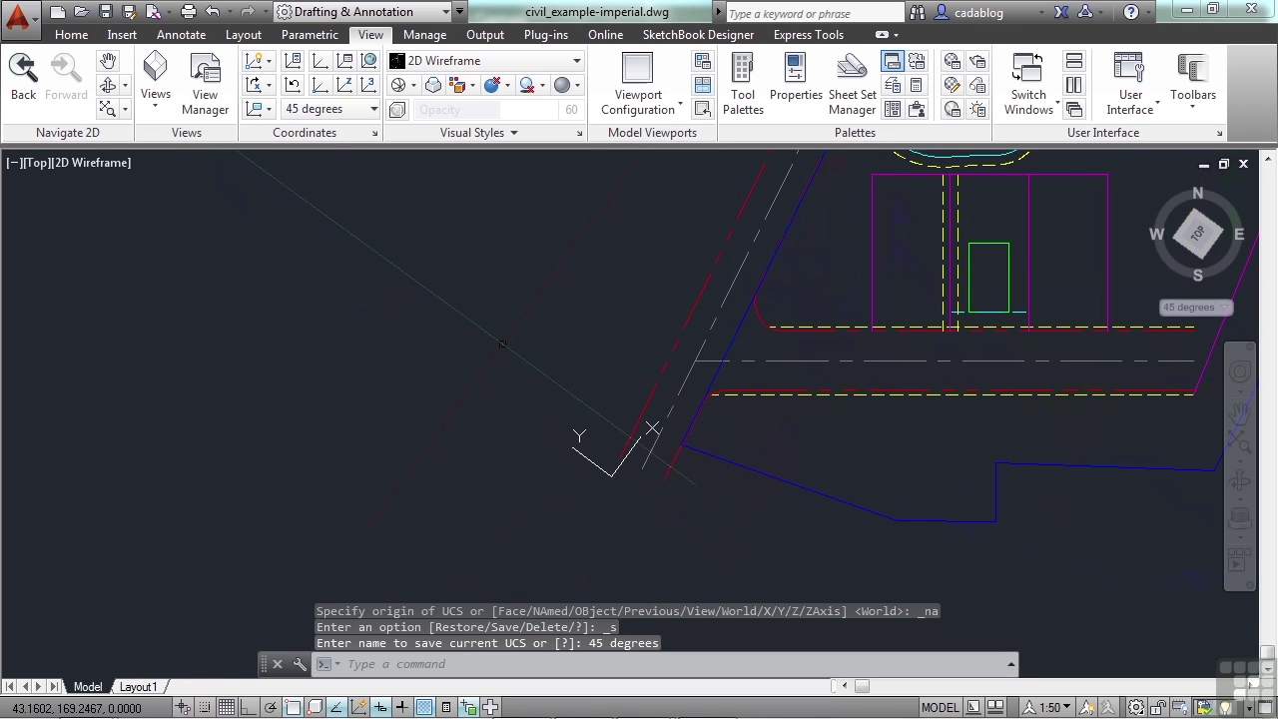
{"action": "key", "text": "F8"}
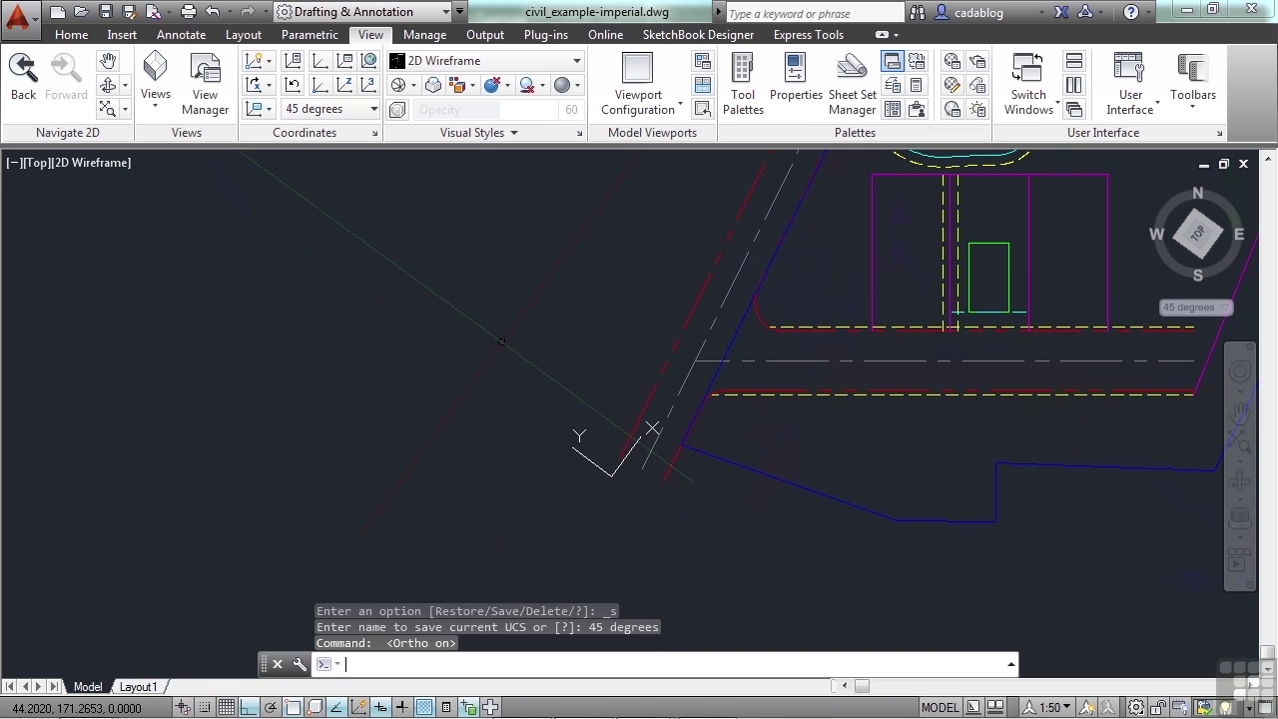
Step: Draw a closed square aligned to the rotated UCS beside the road, then return to World
{"action": "type", "text": "l"}
{"action": "key", "text": "Return"}
{"action": "left_click", "coordinate": [455, 419]}
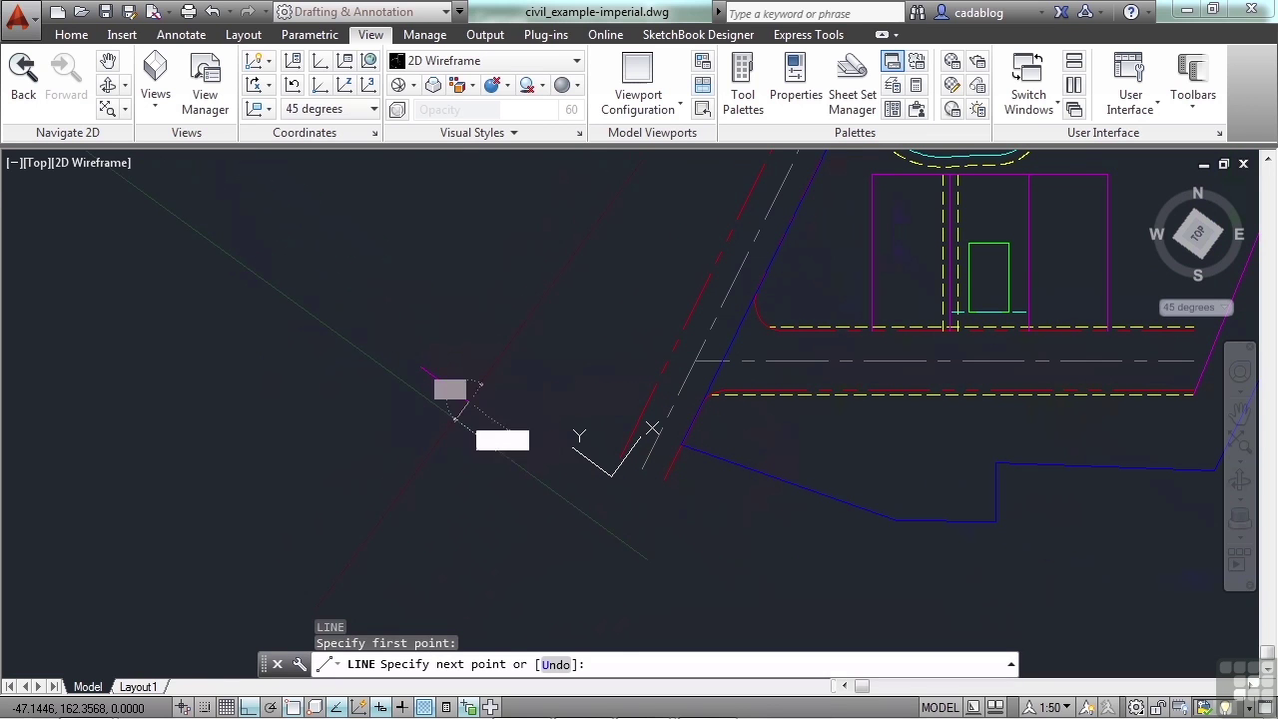
{"action": "left_click", "coordinate": [467, 402]}
{"action": "left_click", "coordinate": [512, 345]}
{"action": "left_click", "coordinate": [467, 314]}
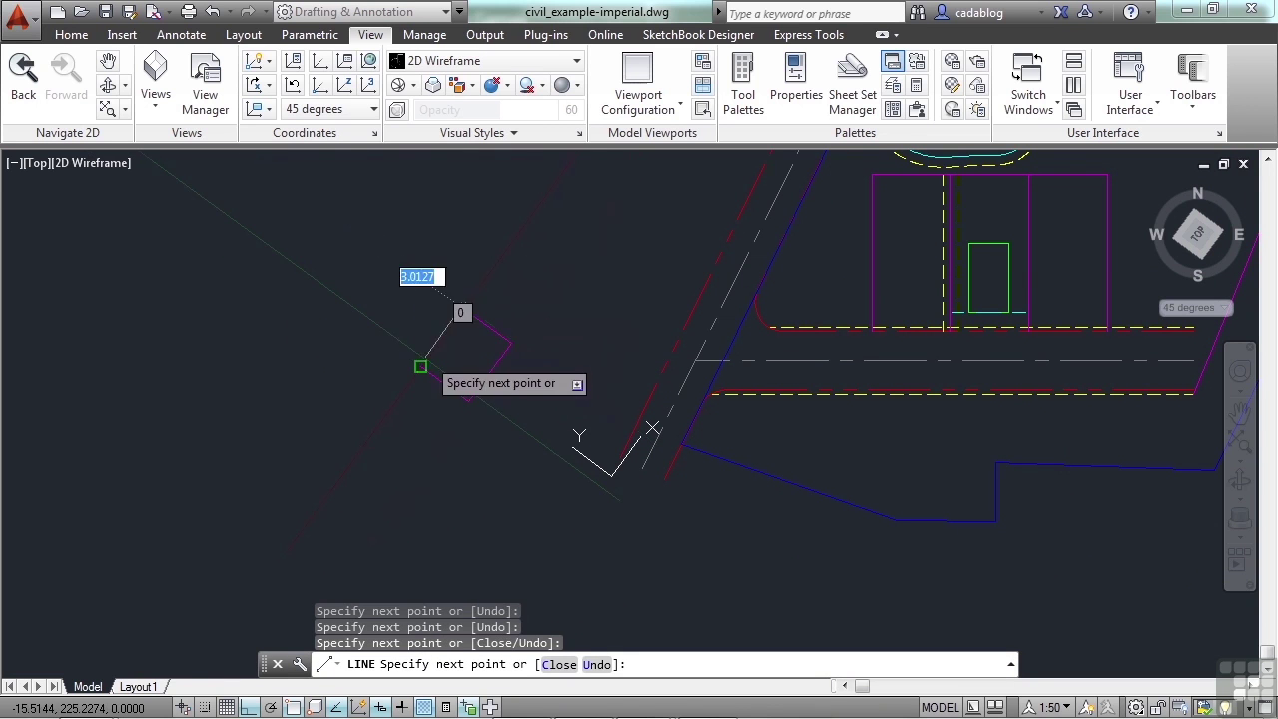
{"action": "left_click", "coordinate": [421, 366]}
{"action": "key", "text": "Return"}
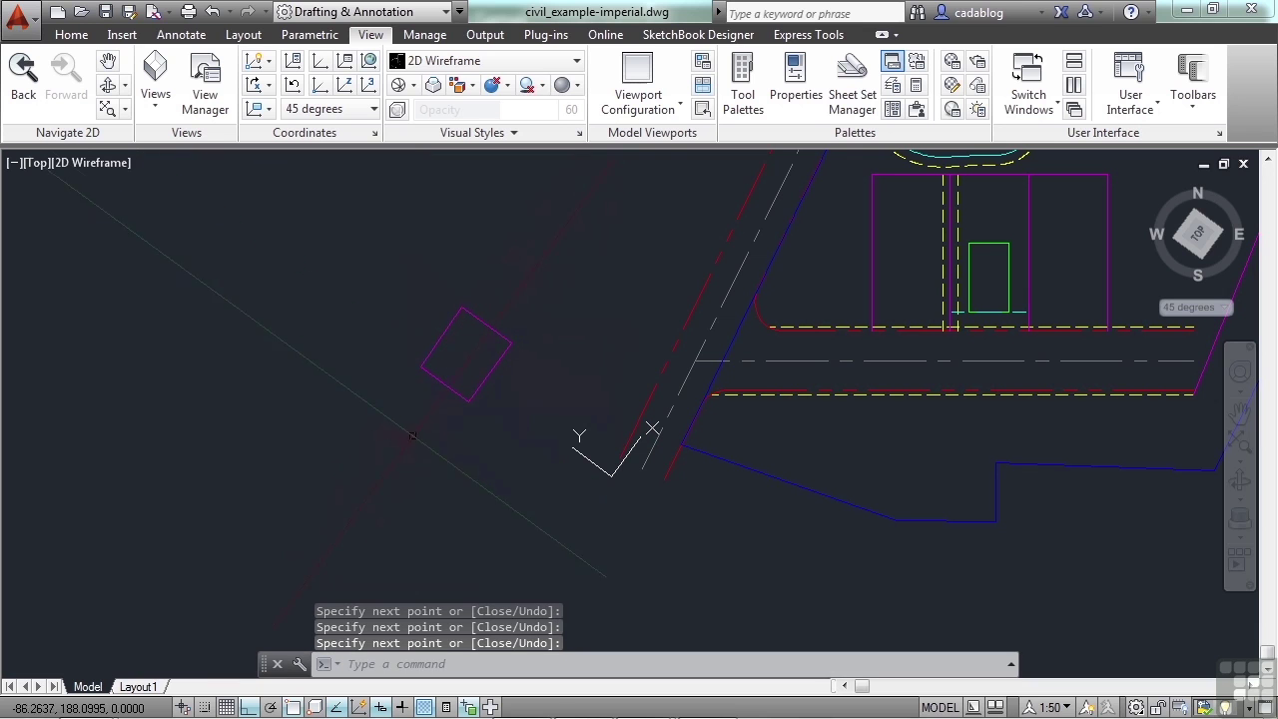
{"action": "left_click", "coordinate": [1191, 307]}
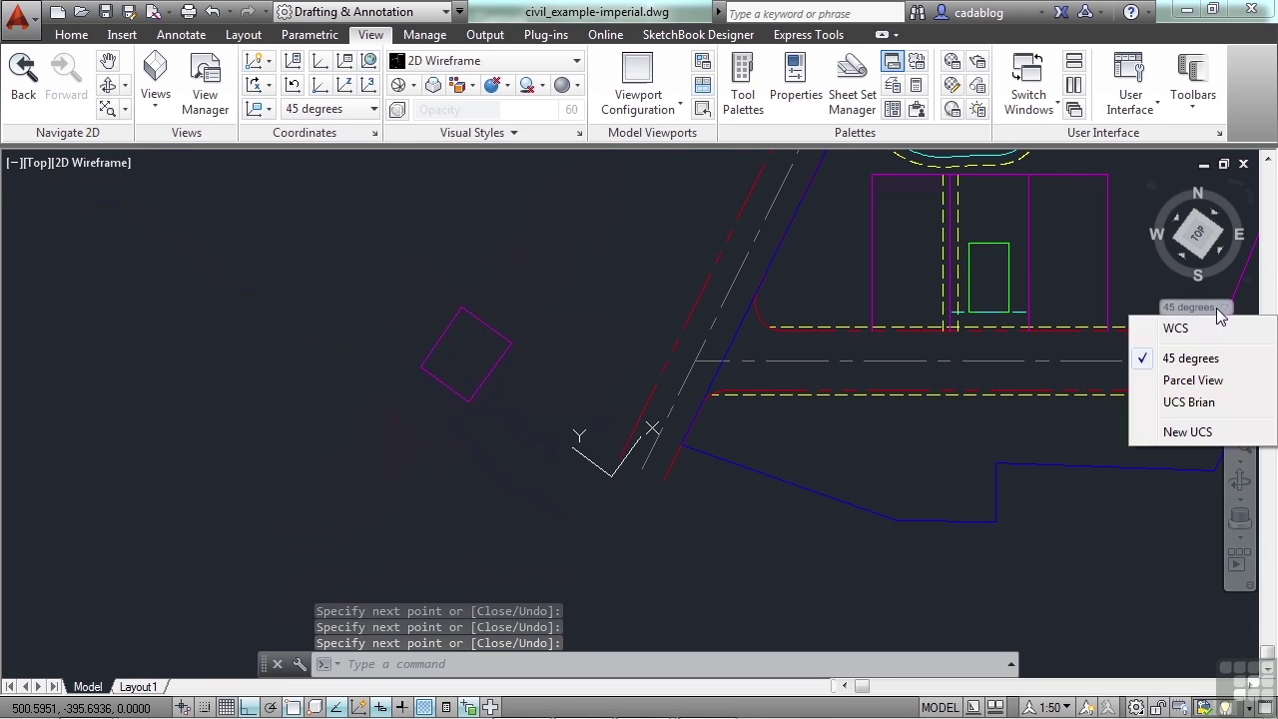
{"action": "left_click", "coordinate": [1171, 329]}
Step: Draw a 60-unit vertical edge from the square's bottom corner
{"action": "type", "text": "l"}
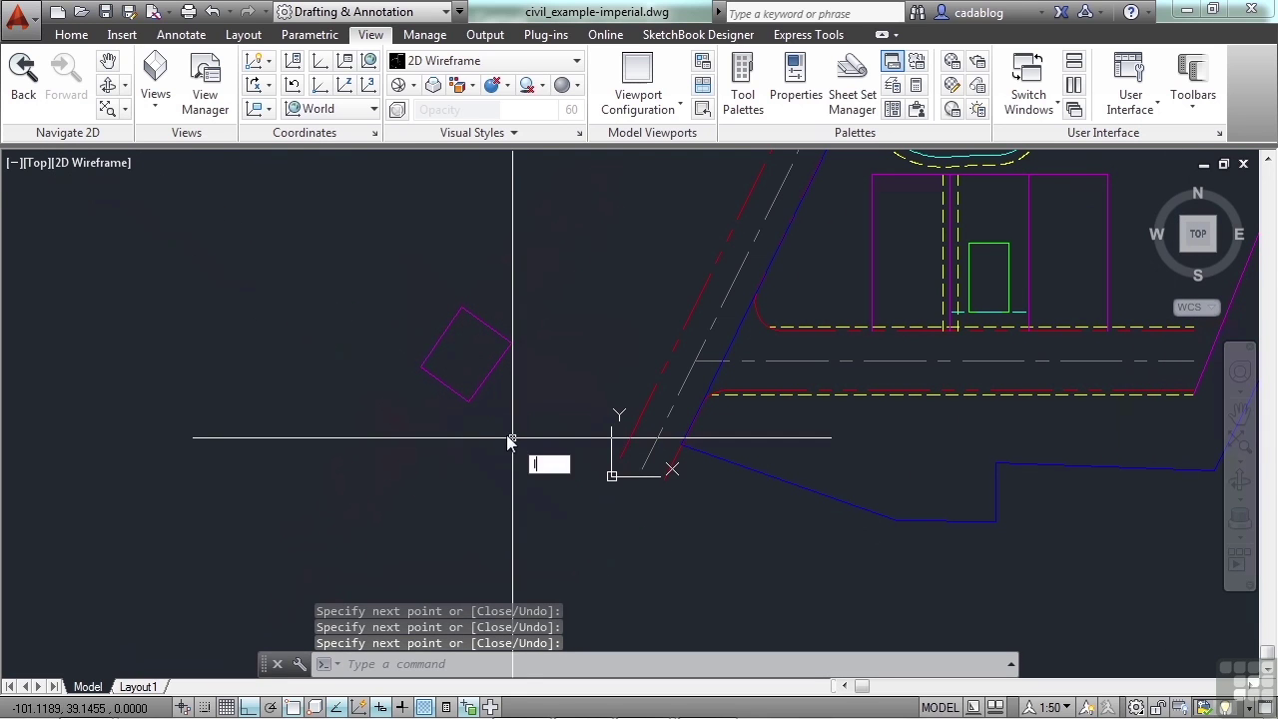
{"action": "key", "text": "Return"}
{"action": "left_click", "coordinate": [465, 403]}
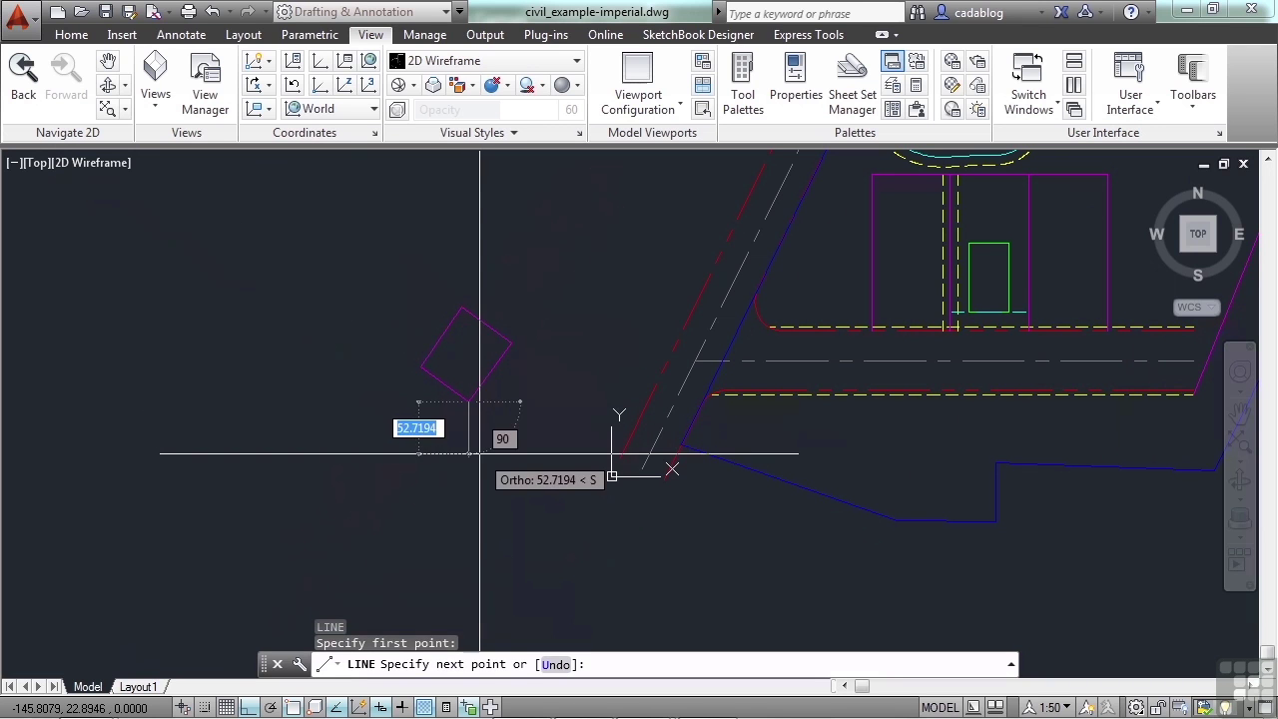
{"action": "type", "text": "60"}
{"action": "key", "text": "Return"}
{"action": "key", "text": "Return"}
Step: Copy the square straight down below the original
{"action": "type", "text": "co"}
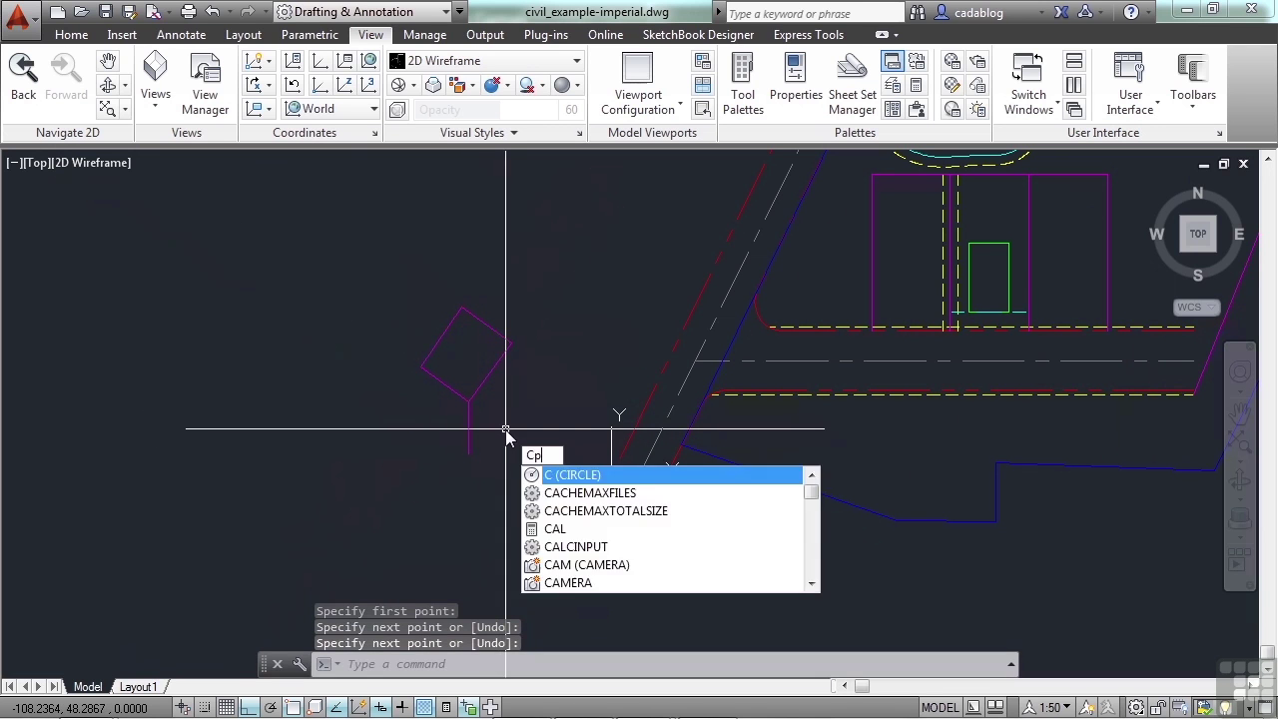
{"action": "key", "text": "Return"}
{"action": "left_click", "coordinate": [519, 302]}
{"action": "left_click", "coordinate": [435, 375]}
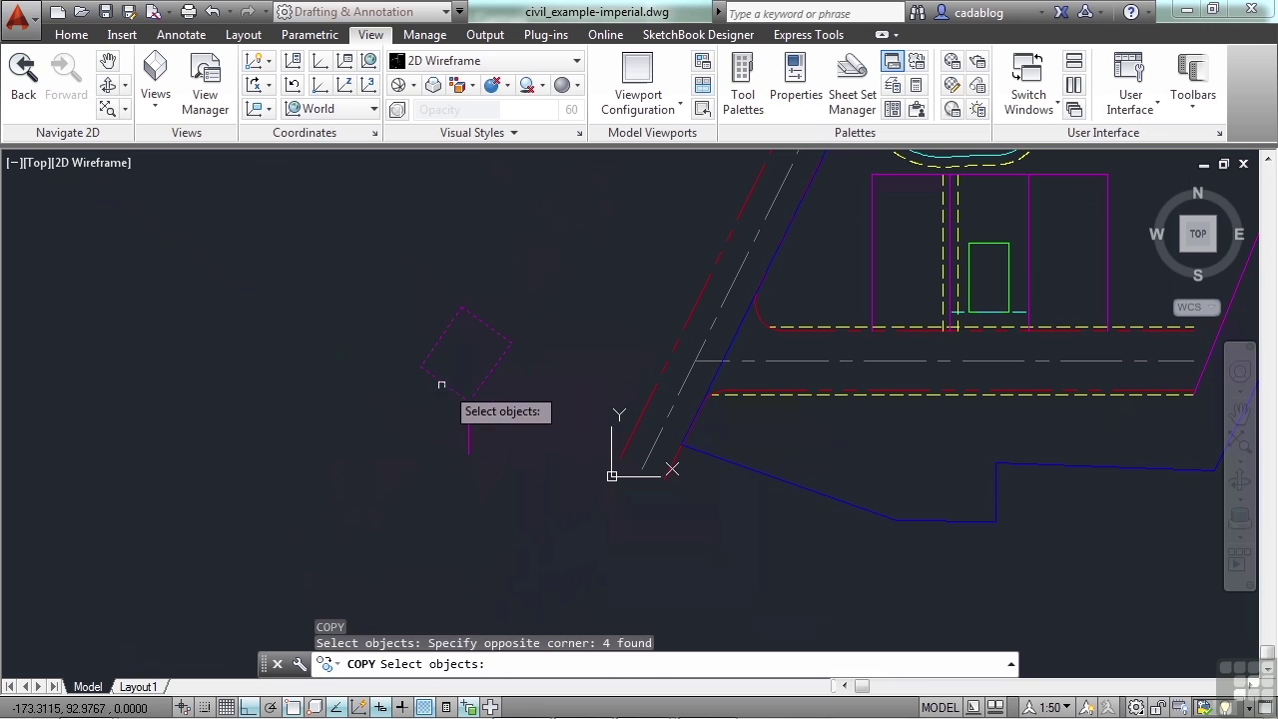
{"action": "key", "text": "Return"}
{"action": "left_click", "coordinate": [469, 401]}
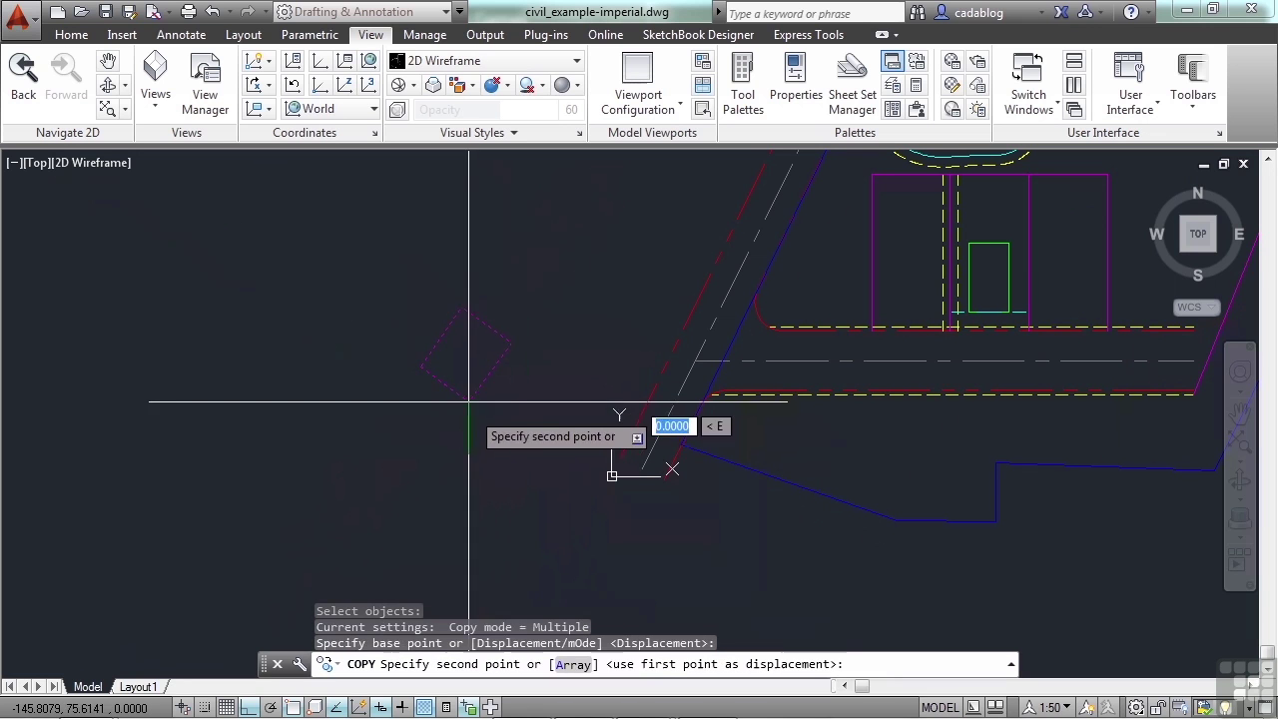
{"action": "left_click", "coordinate": [468, 452]}
{"action": "key", "text": "Return"}
Step: Draw a vertical edge joining the square's left corner to the copy's matching corner
{"action": "type", "text": "l"}
{"action": "key", "text": "Return"}
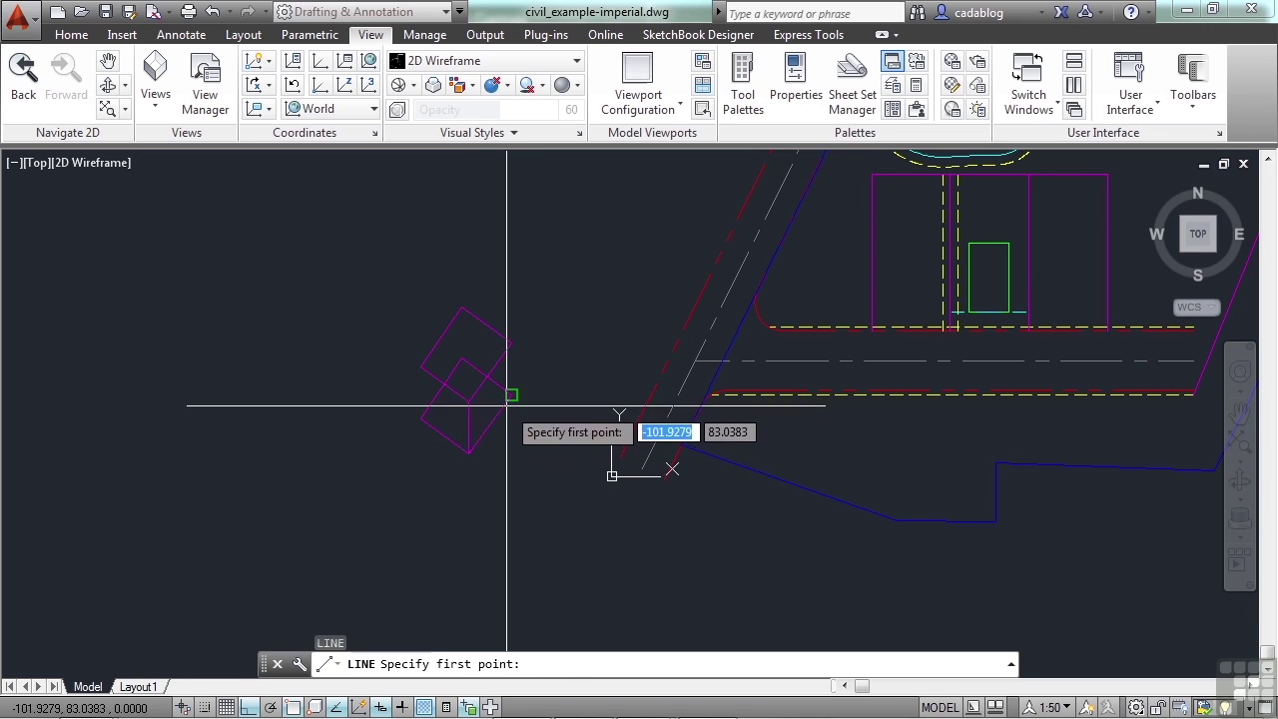
{"action": "left_click", "coordinate": [513, 393]}
{"action": "key", "text": "Return"}
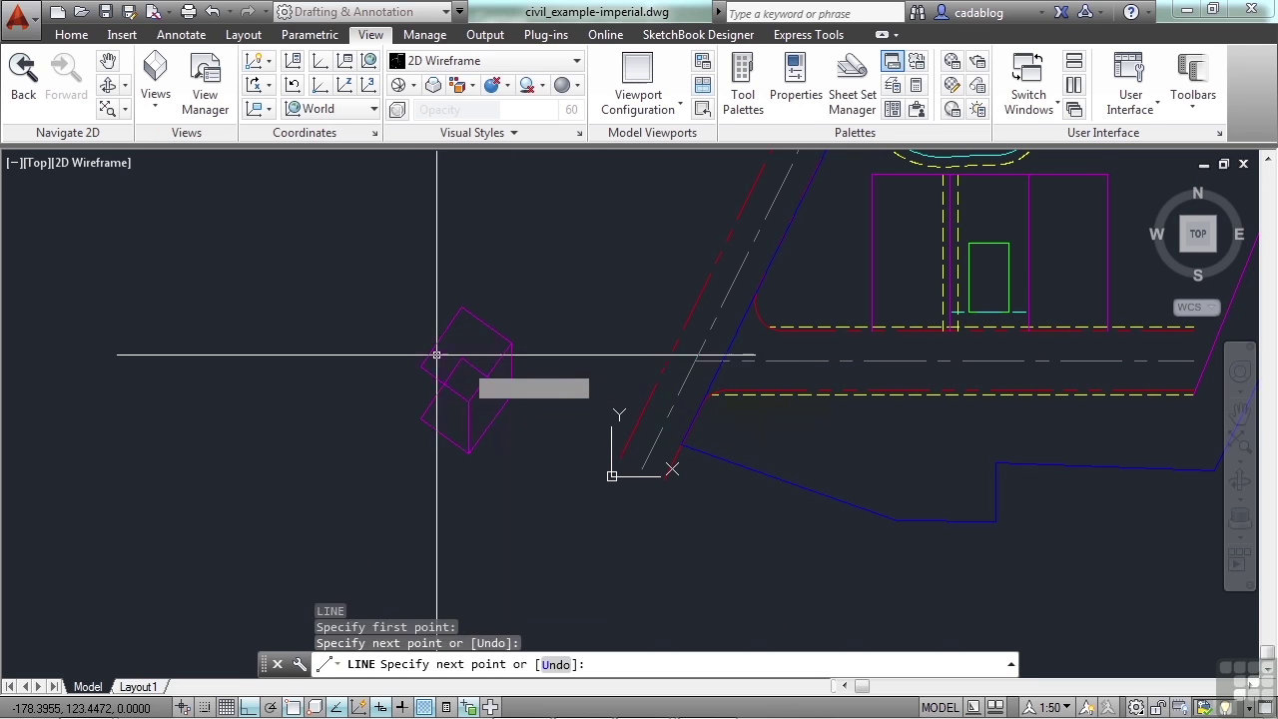
{"action": "key", "text": "Return"}
{"action": "left_click", "coordinate": [420, 366]}
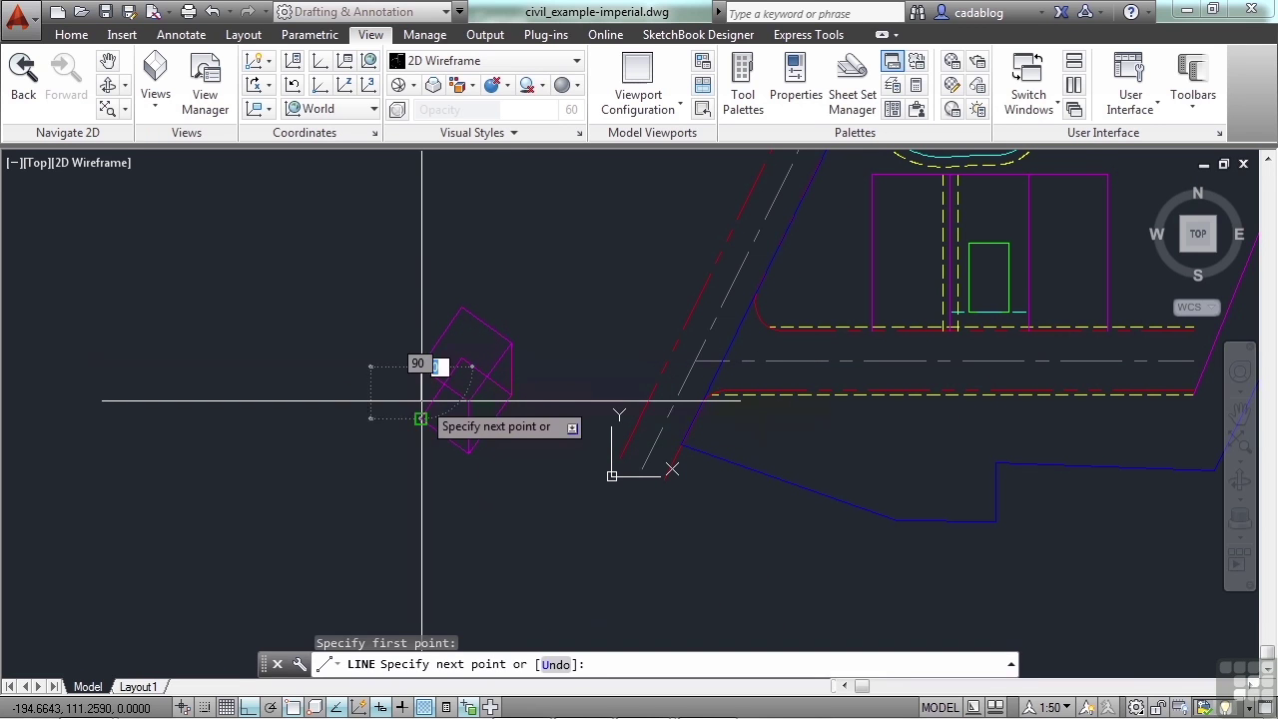
{"action": "left_click", "coordinate": [420, 416]}
{"action": "key", "text": "Return"}
{"action": "key", "text": "Return"}
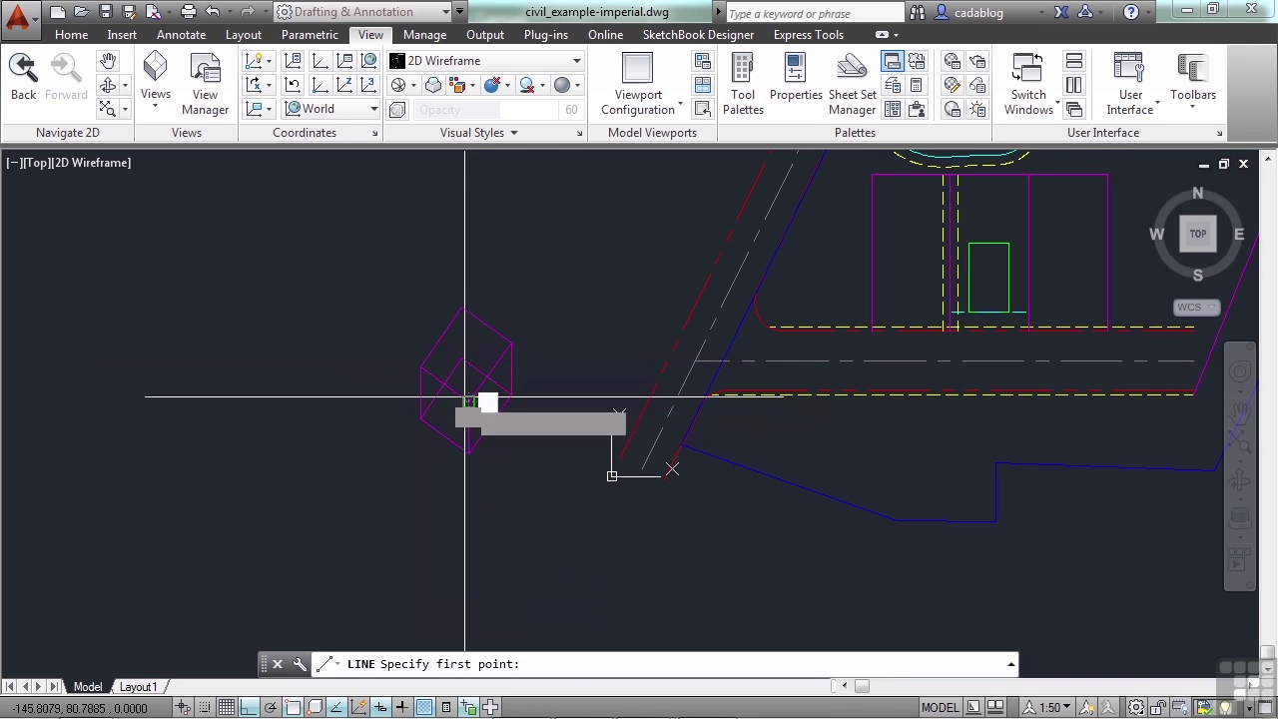
Step: Draw the last vertical box edge up to the top vertex
{"action": "left_click", "coordinate": [468, 452]}
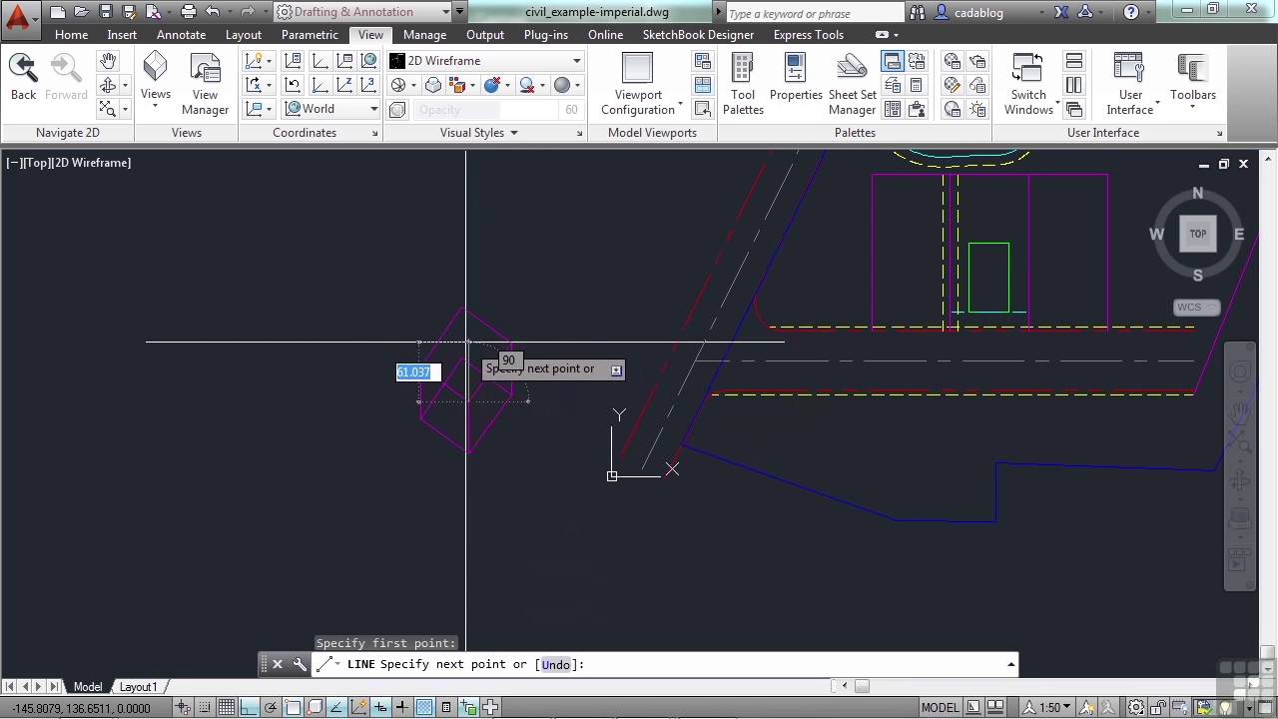
{"action": "key", "text": "Escape"}
{"action": "key", "text": "Return"}
{"action": "left_click", "coordinate": [462, 357]}
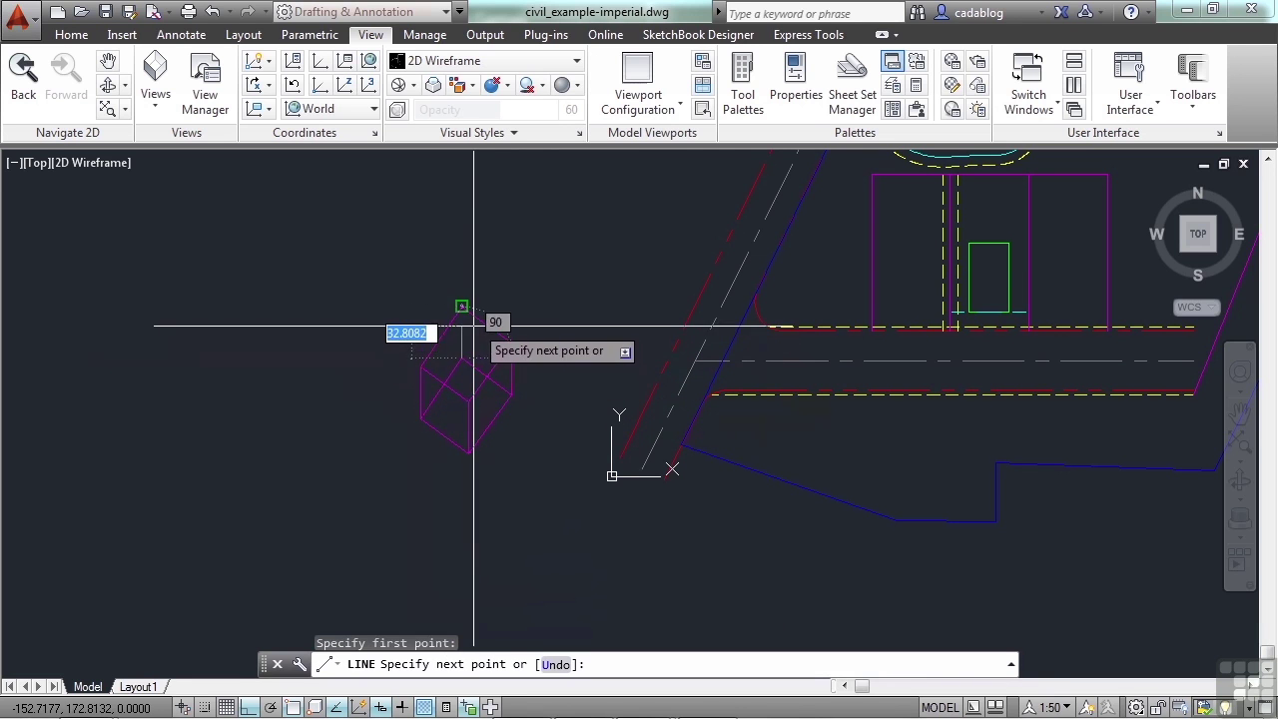
{"action": "left_click", "coordinate": [462, 310]}
{"action": "key", "text": "Return"}
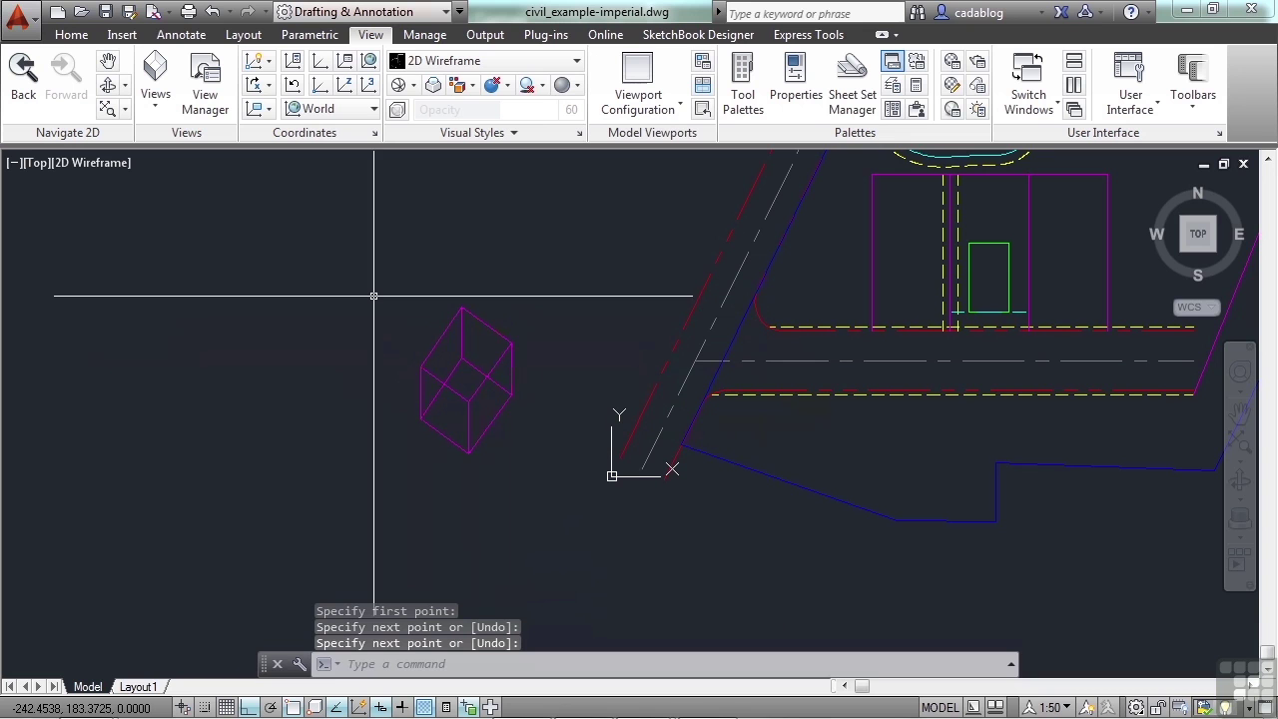